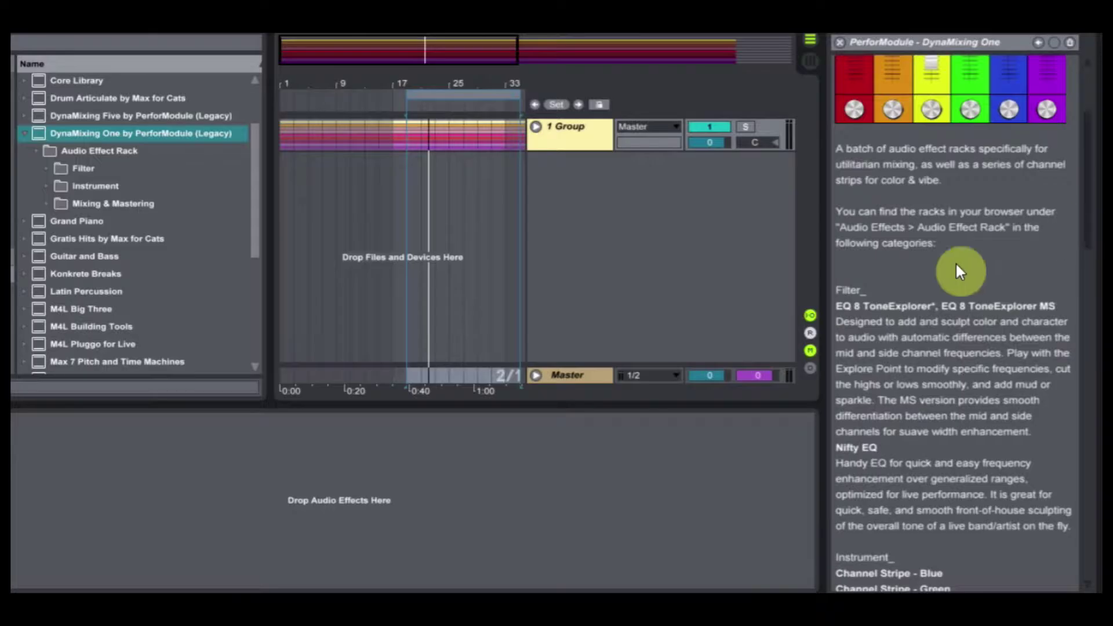
# Step: Read the DynaMixing One rack descriptions through the Mixing & Mastering section and close the pack's help text
pyautogui.scroll(-10, 947, 357)
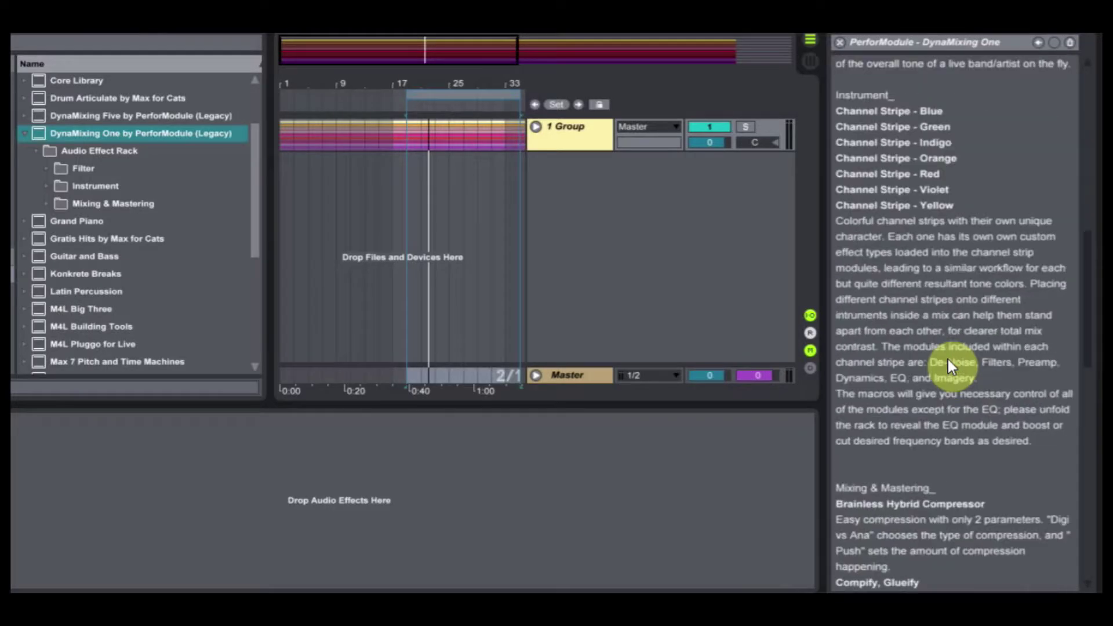
pyautogui.scroll(-4, 948, 361)
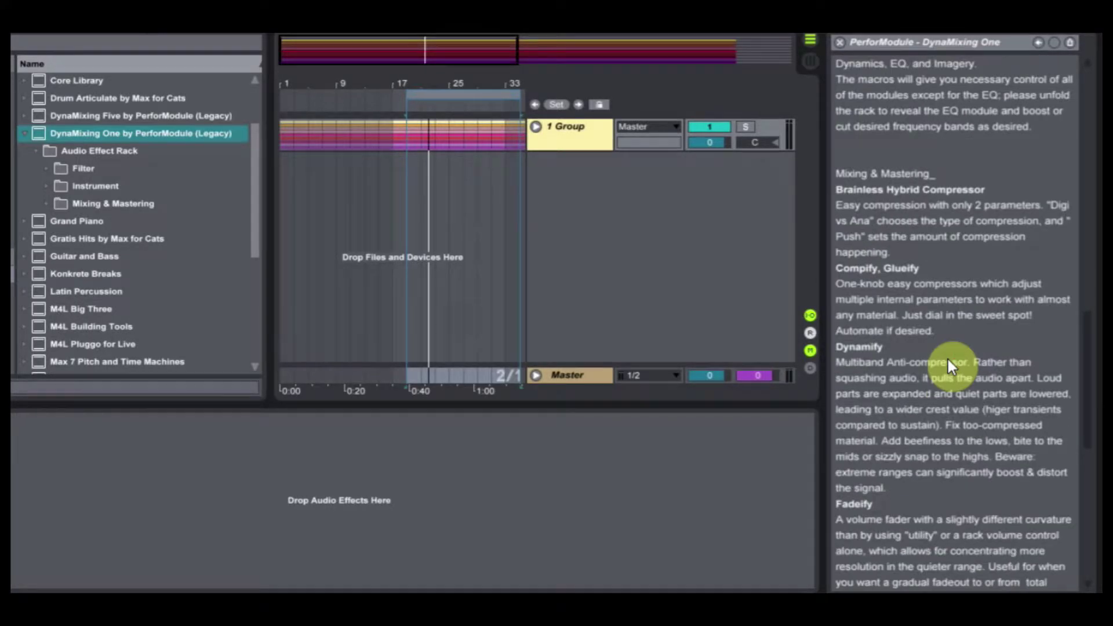
pyautogui.scroll(-2, 948, 364)
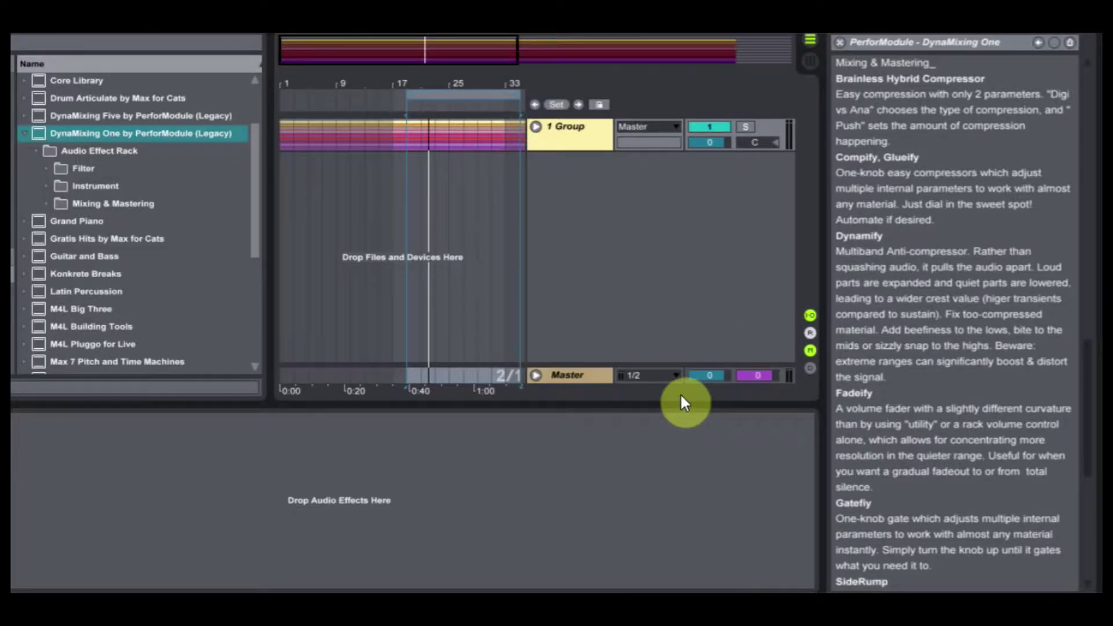
pyautogui.hotkey('ctrl', 'alt', 'l')
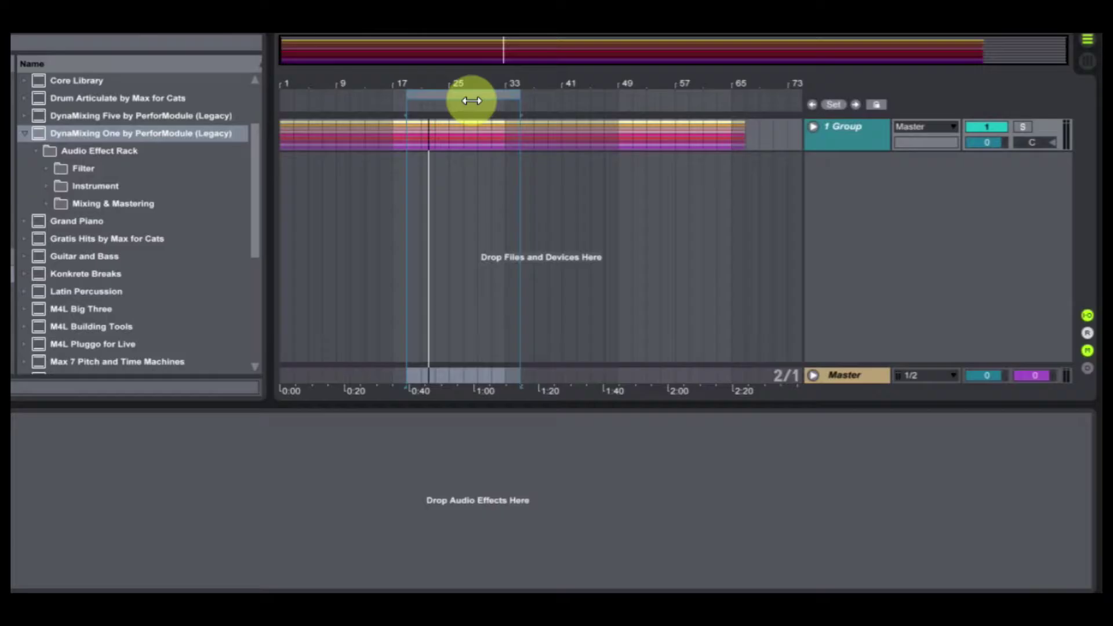
# Step: Load EQ 8 ToneExplorer MS from the pack's Filter folder onto the 1 Group track and check its macro controls
pyautogui.click(48, 169)
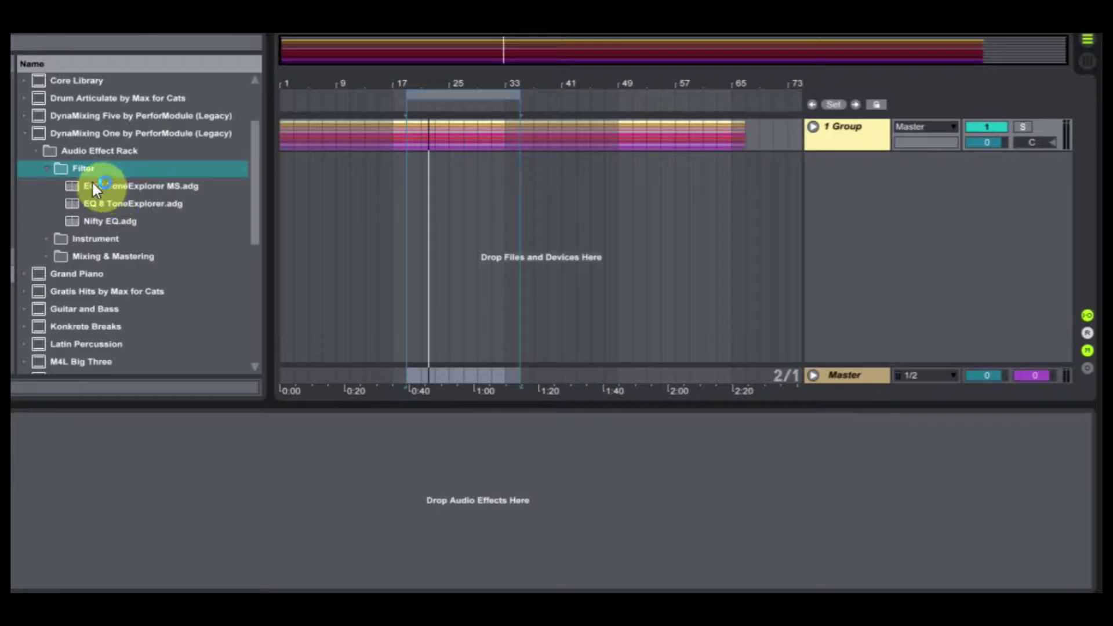
pyautogui.click(142, 186)
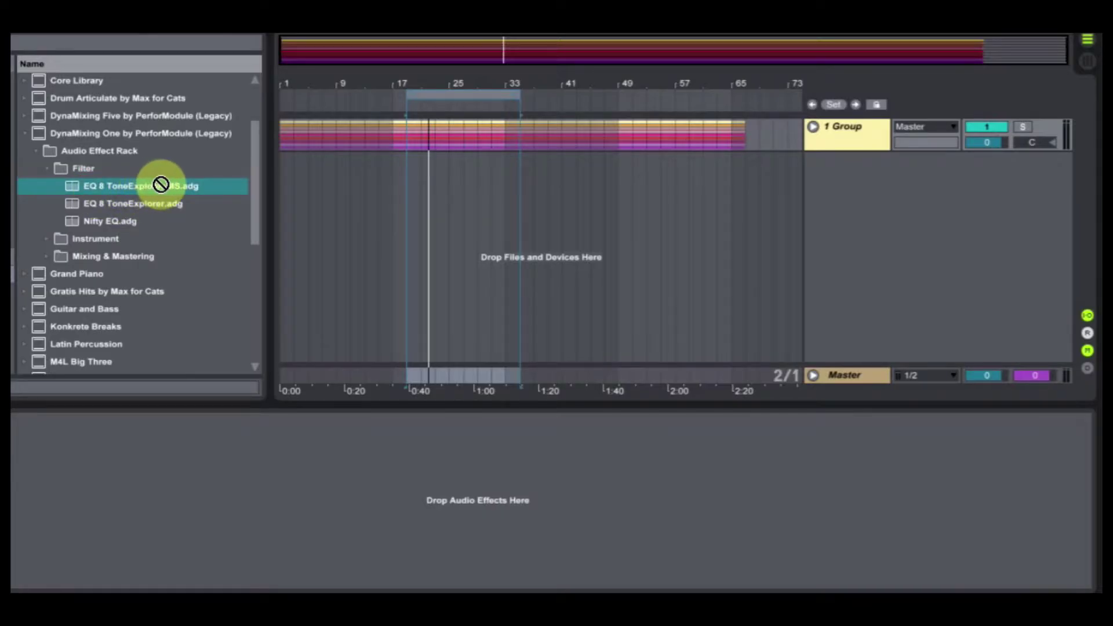
pyautogui.moveTo(128, 189); pyautogui.dragTo(845, 134)
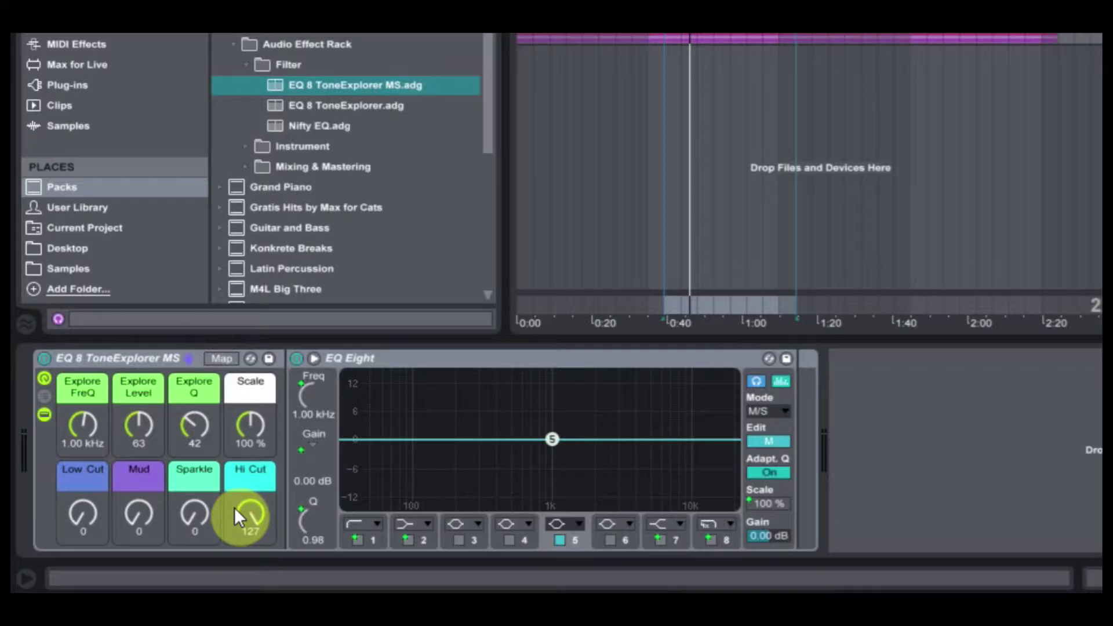
pyautogui.click(45, 396)
pyautogui.click(45, 394)
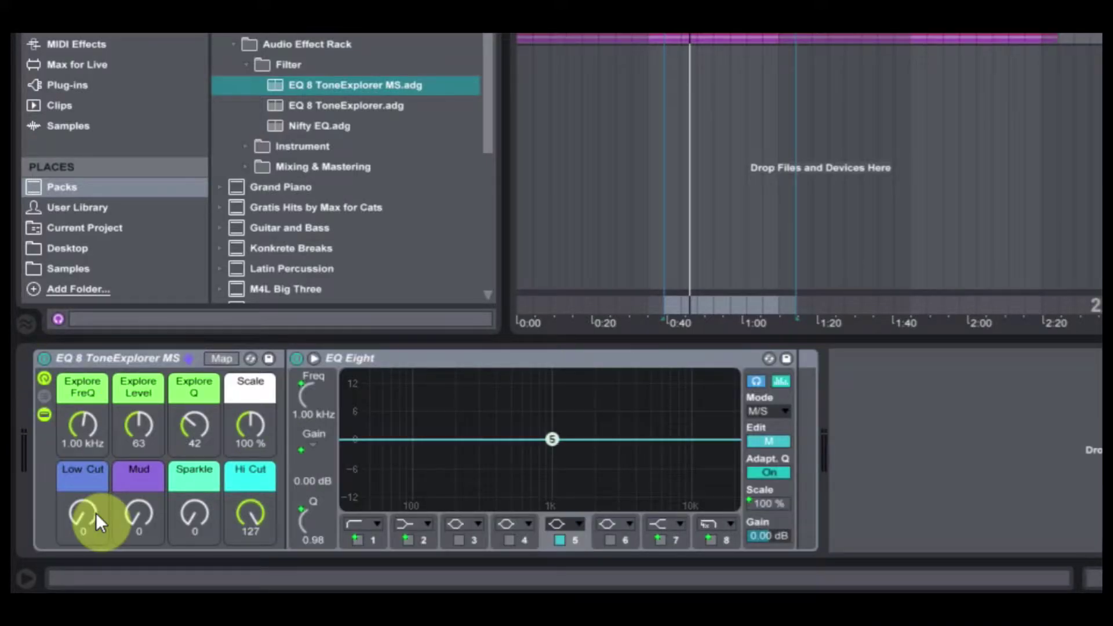
# Step: Try the Low Cut macro at 34 and 54, comparing the mid and side curves in EQ Eight
pyautogui.moveTo(93, 513)
pyautogui.mouseDown()
pyautogui.moveTo(93, 492)
pyautogui.moveTo(90, 514)
pyautogui.mouseUp()
pyautogui.moveTo(400, 455); pyautogui.dragTo(374, 471)
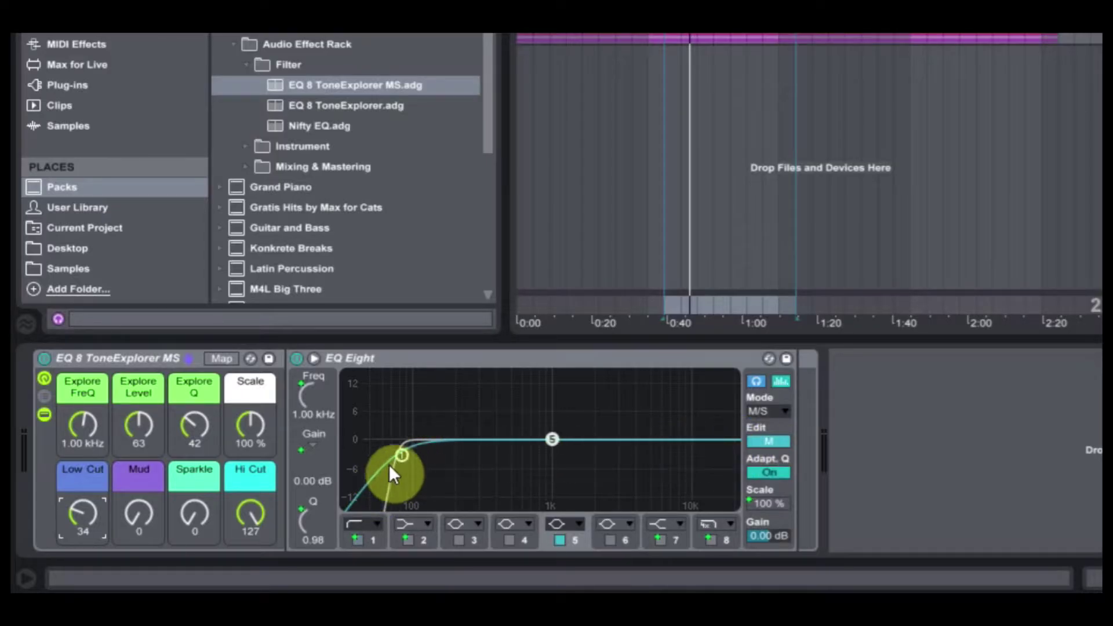
pyautogui.click(767, 440)
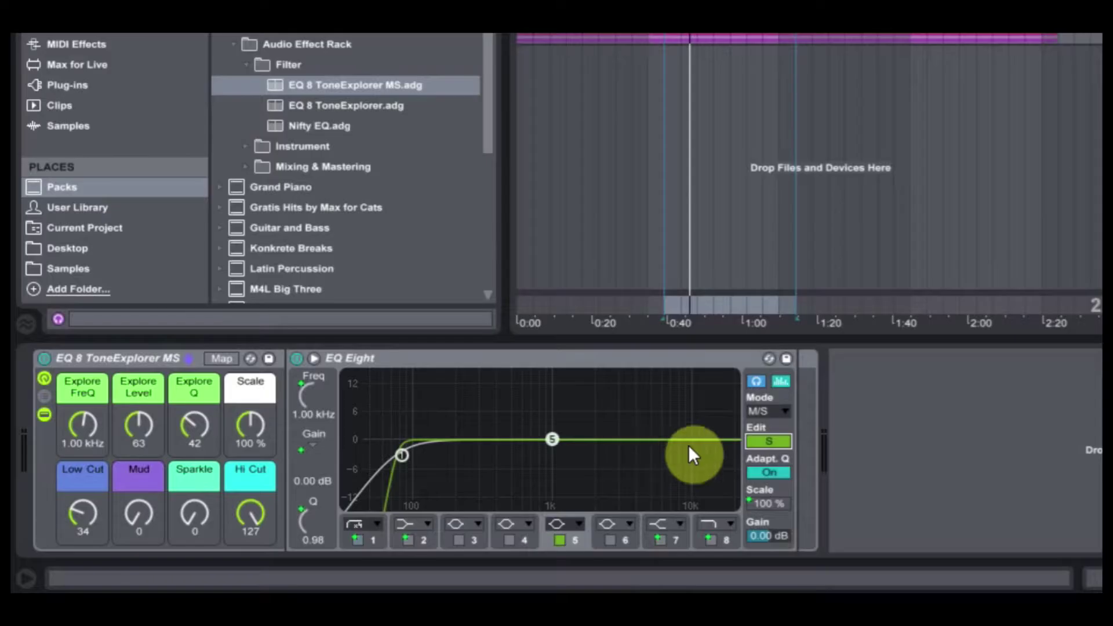
pyautogui.click(753, 441)
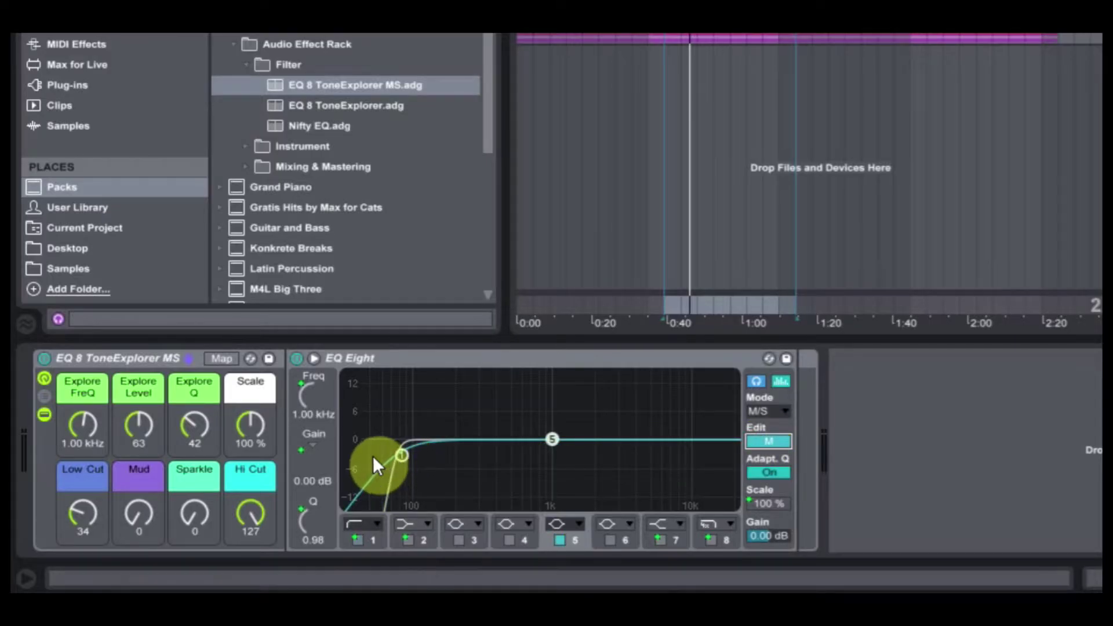
pyautogui.moveTo(83, 512); pyautogui.dragTo(83, 492)
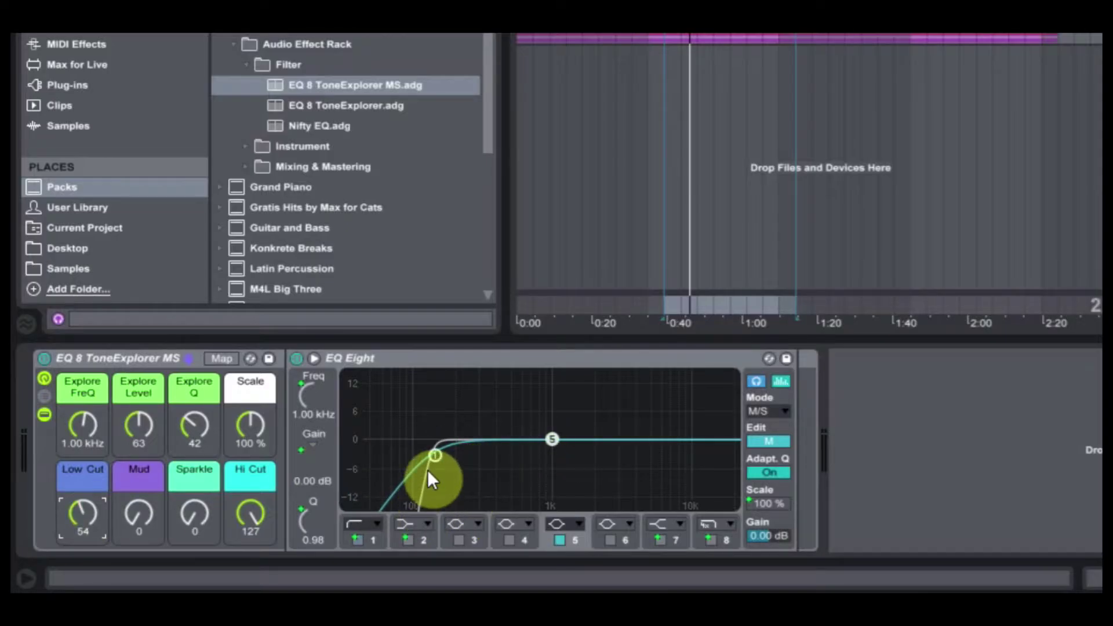
pyautogui.moveTo(81, 509)
pyautogui.mouseDown()
pyautogui.moveTo(82, 497)
pyautogui.moveTo(82, 546)
pyautogui.moveTo(82, 493)
pyautogui.mouseUp()
# Step: Set the Mud macro to 92, Low Cut to 0 and Sparkle to 81, and try the Hi Cut macro
pyautogui.moveTo(137, 517); pyautogui.dragTo(137, 426)
pyautogui.moveTo(96, 524)
pyautogui.mouseDown()
pyautogui.moveTo(96, 553)
pyautogui.moveTo(88, 509)
pyautogui.mouseUp()
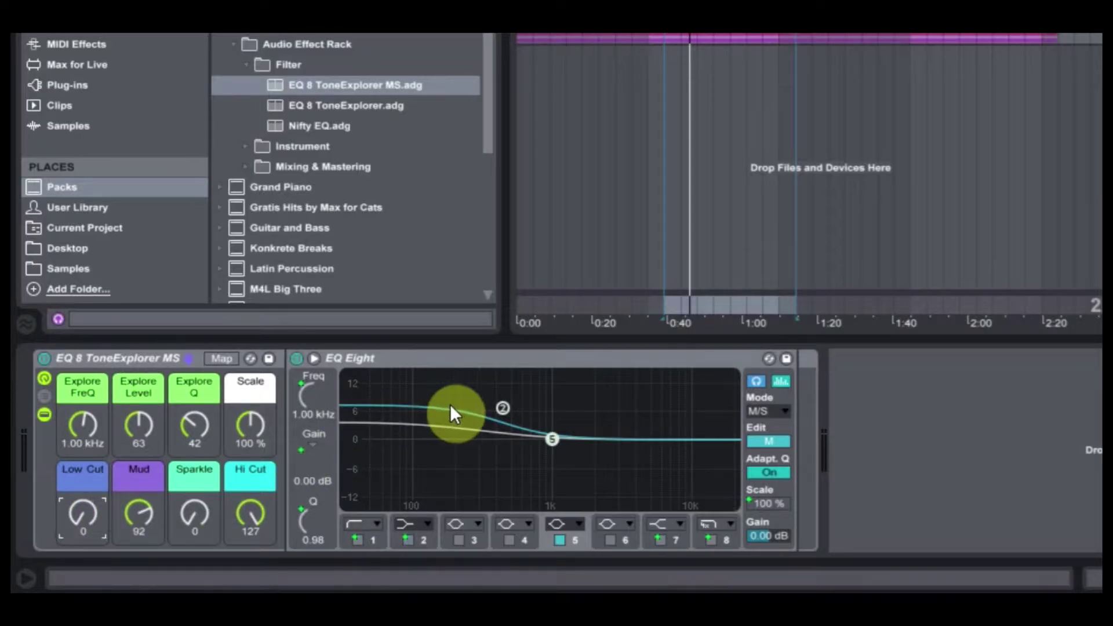
pyautogui.moveTo(199, 514); pyautogui.dragTo(200, 472)
pyautogui.moveTo(251, 513)
pyautogui.mouseDown()
pyautogui.moveTo(231, 513)
pyautogui.moveTo(231, 525)
pyautogui.moveTo(246, 510)
pyautogui.moveTo(246, 528)
pyautogui.moveTo(251, 509)
pyautogui.mouseUp()
# Step: Try the Scale macro at 0 %, 102 % and 191 %, and return it to 0 %
pyautogui.moveTo(251, 417); pyautogui.dragTo(256, 458)
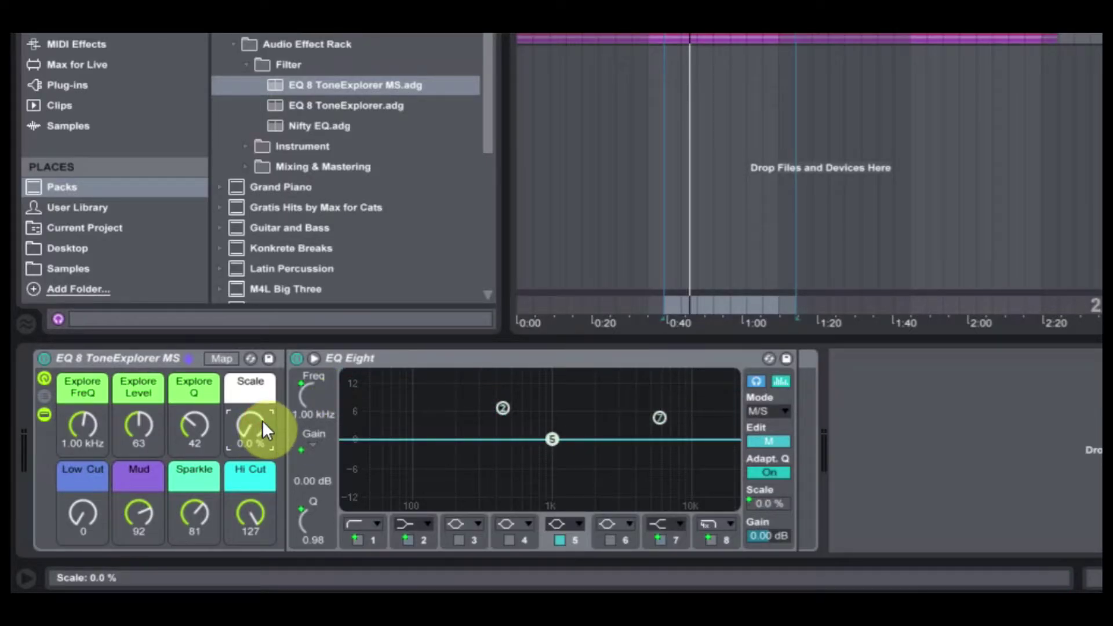
pyautogui.click(328, 456)
pyautogui.moveTo(255, 426); pyautogui.dragTo(255, 399)
pyautogui.click(306, 479)
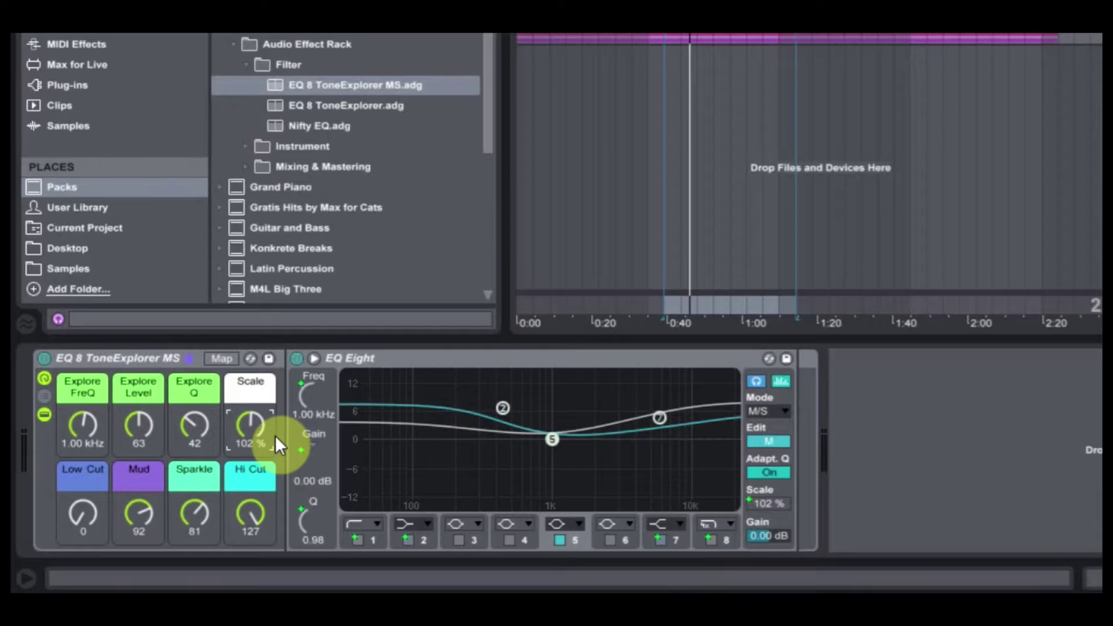
pyautogui.click(320, 388)
pyautogui.click(259, 436)
pyautogui.moveTo(259, 436)
pyautogui.mouseDown()
pyautogui.moveTo(255, 418)
pyautogui.moveTo(252, 430)
pyautogui.mouseUp()
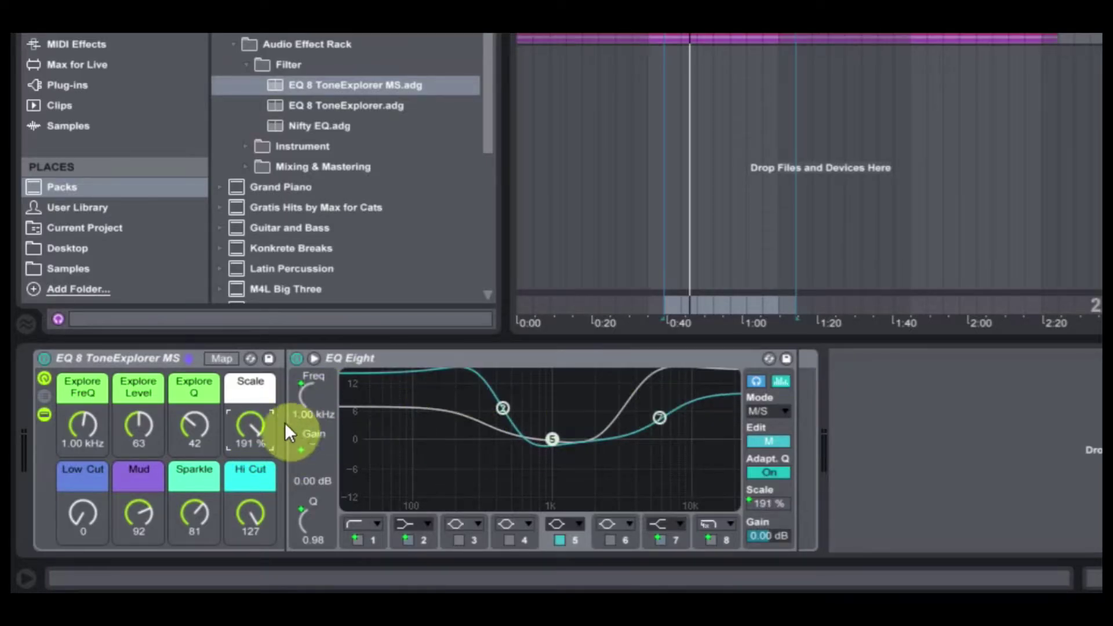
pyautogui.click(316, 451)
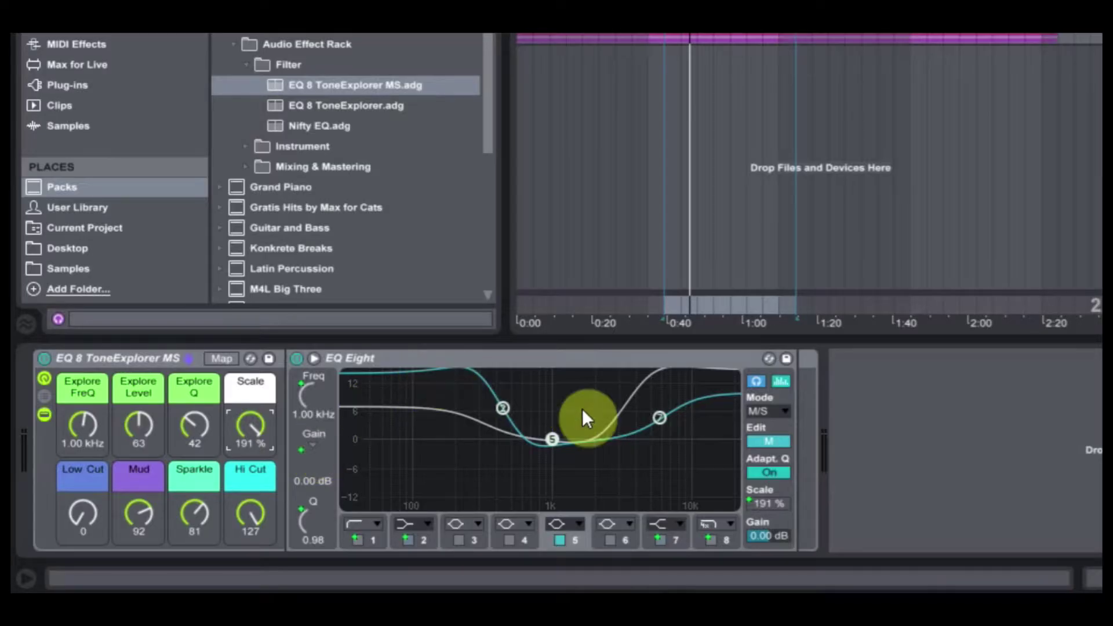
pyautogui.click(252, 424)
pyautogui.press('Delete')
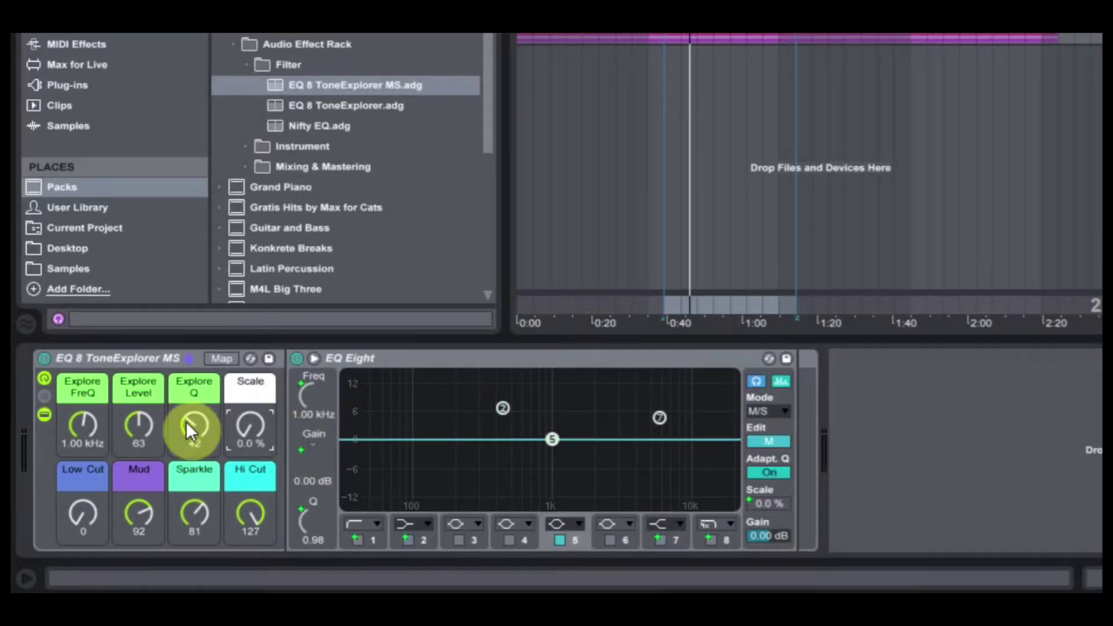
# Step: Set the Explore Level macro to 85 and the Scale macro to 100 %
pyautogui.moveTo(139, 429); pyautogui.dragTo(139, 406)
pyautogui.click(248, 444)
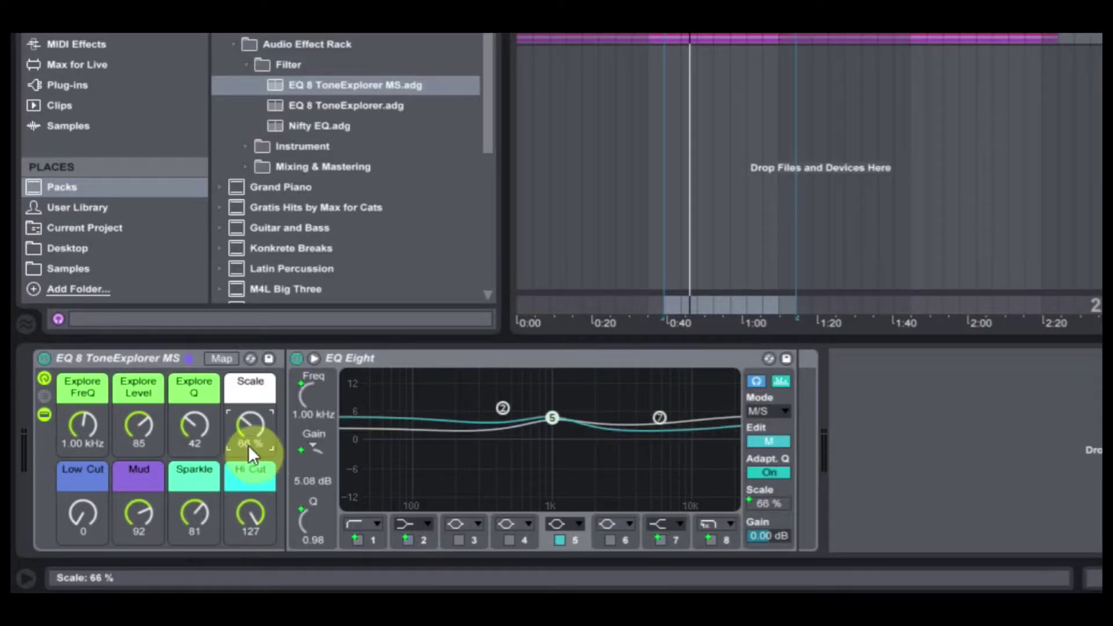
pyautogui.write('100')
pyautogui.press('Return')
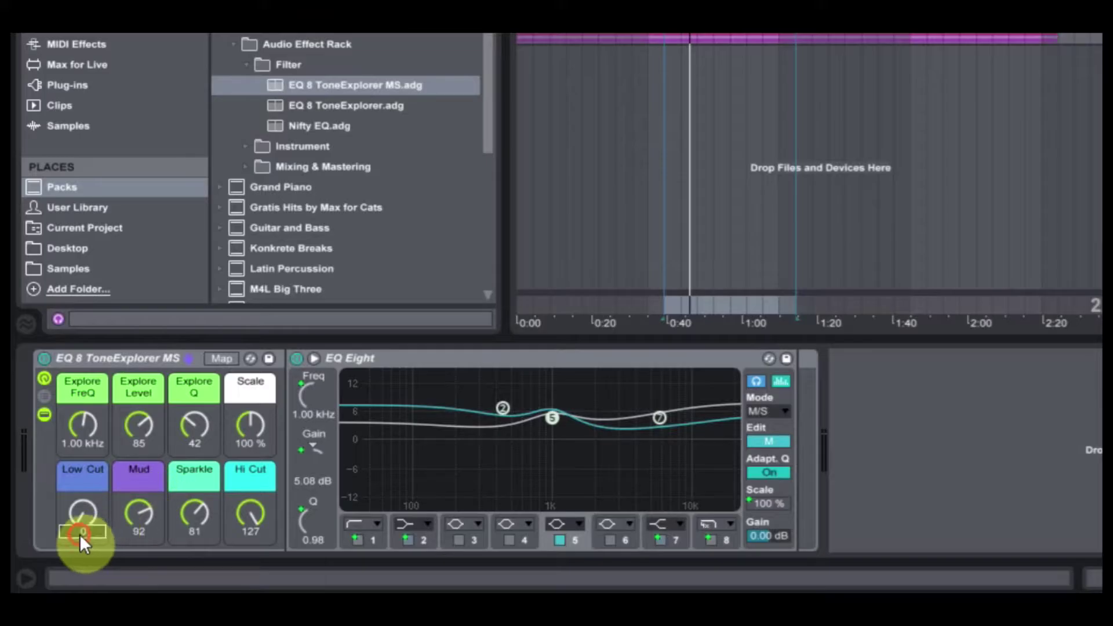
# Step: Reset the Mud and Sparkle macros to 0 and bring Hi Cut down to 12
pyautogui.doubleClick(139, 513)
pyautogui.doubleClick(196, 506)
pyautogui.doubleClick(253, 515)
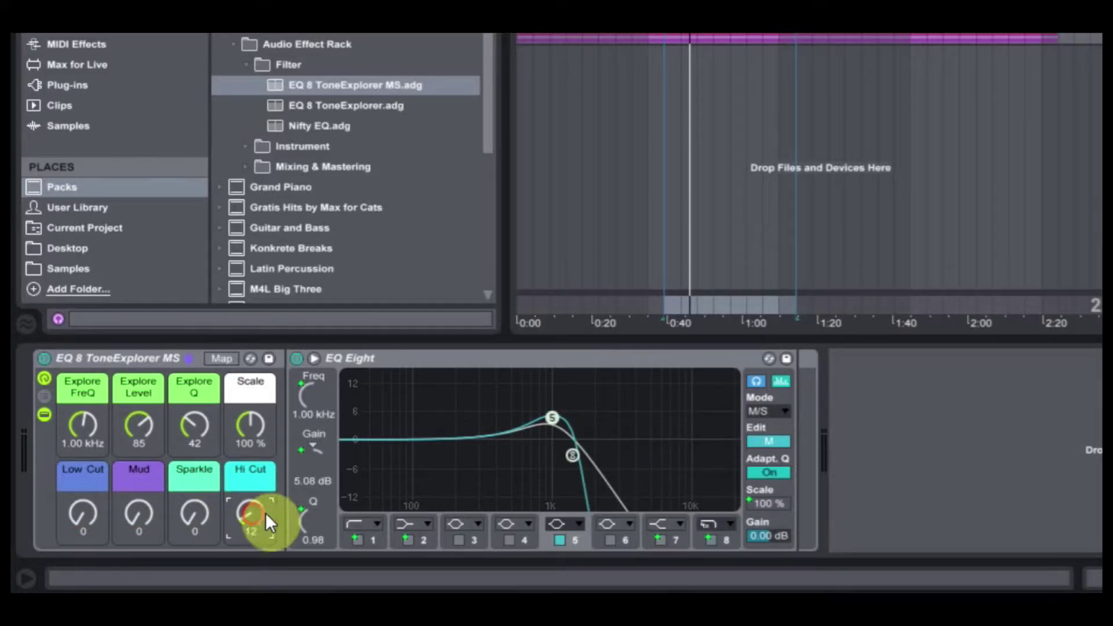
# Step: Return Hi Cut to 127 and set Explore Freq to 2.61 kHz, Explore Q to 40 and Explore Level to 83
pyautogui.moveTo(257, 522); pyautogui.dragTo(98, 415)
pyautogui.moveTo(194, 426)
pyautogui.mouseDown()
pyautogui.moveTo(194, 413)
pyautogui.moveTo(194, 423)
pyautogui.mouseUp()
pyautogui.moveTo(126, 431)
pyautogui.mouseDown()
pyautogui.moveTo(126, 401)
pyautogui.moveTo(127, 423)
pyautogui.mouseUp()
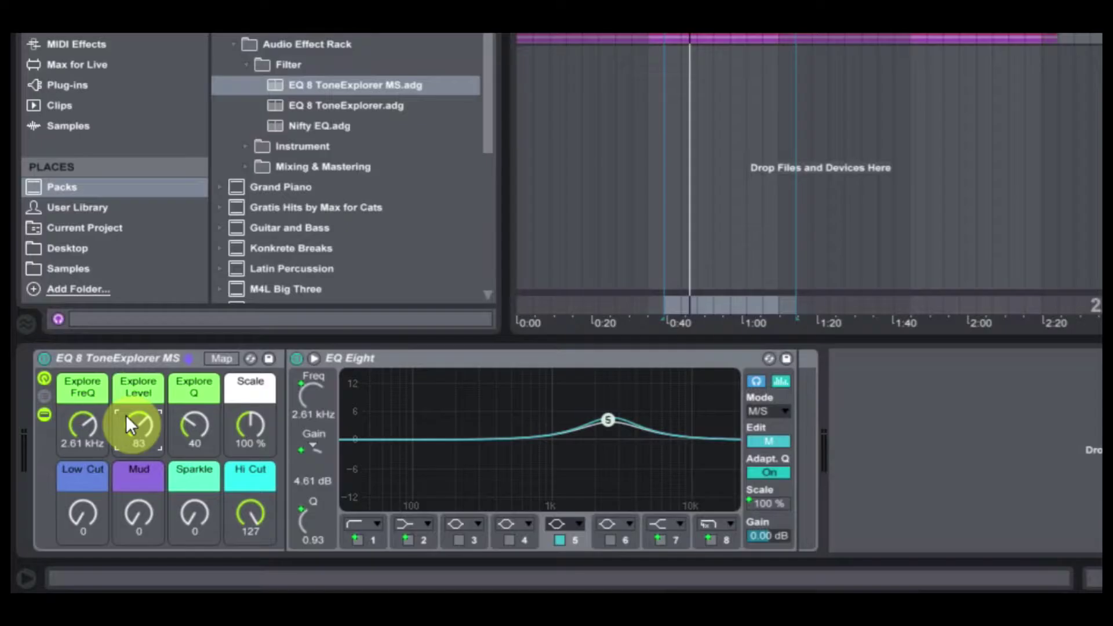
# Step: Replace the loaded rack with EQ 8 ToneExplorer, and that one with Nifty EQ
pyautogui.moveTo(337, 105); pyautogui.dragTo(106, 354)
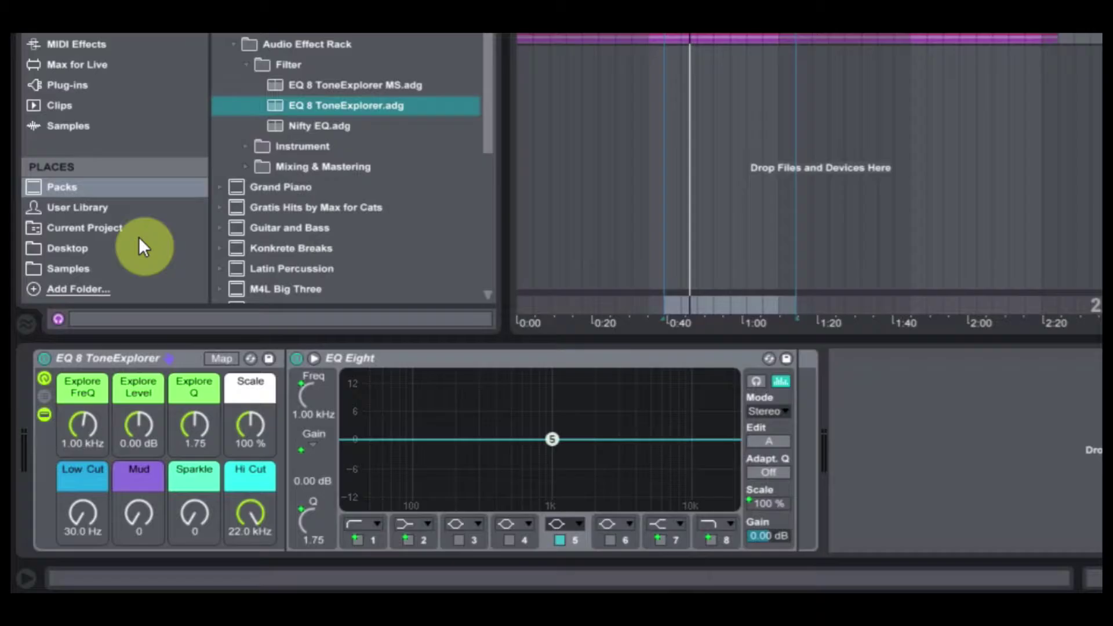
pyautogui.moveTo(309, 123); pyautogui.dragTo(95, 367)
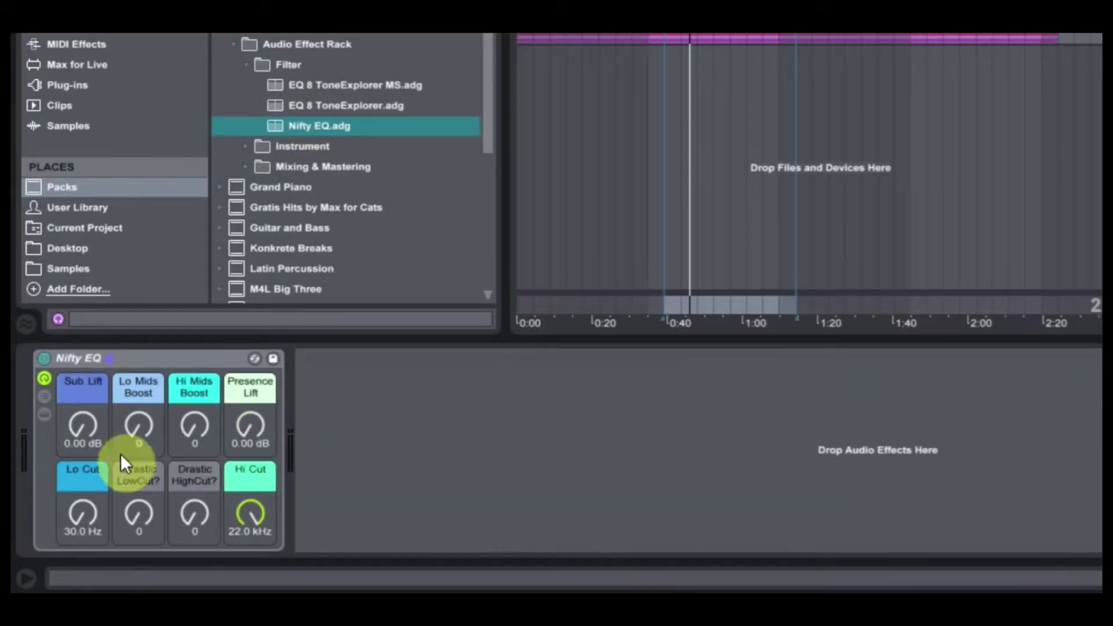
# Step: Show the Nifty EQ rack's chain and keep its Nifty EQ Eight device unfolded
pyautogui.click(324, 408)
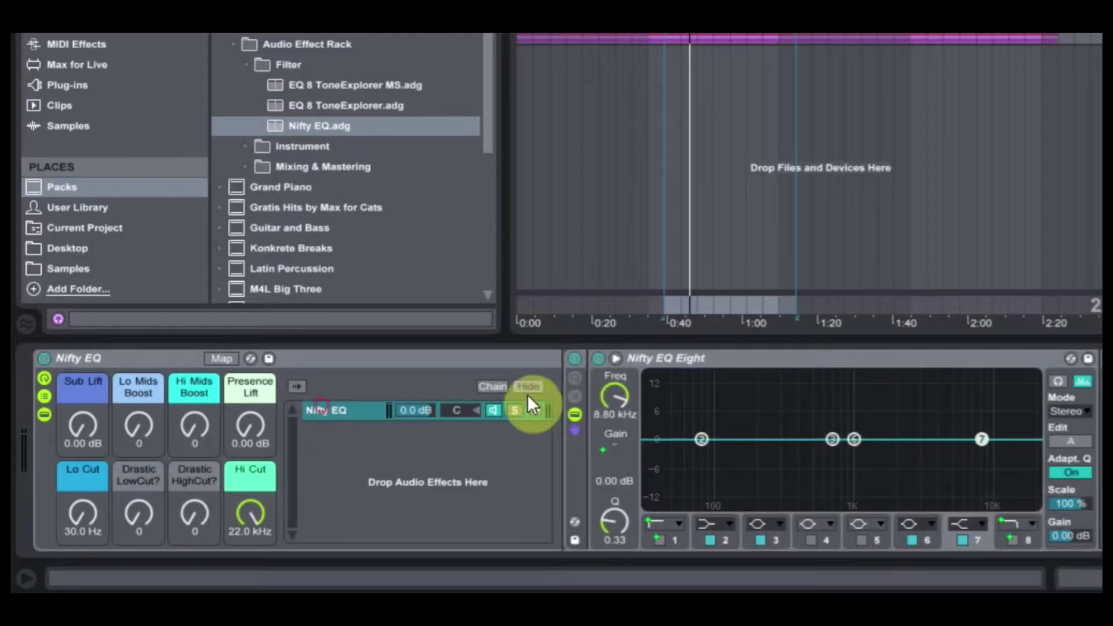
pyautogui.click(571, 482)
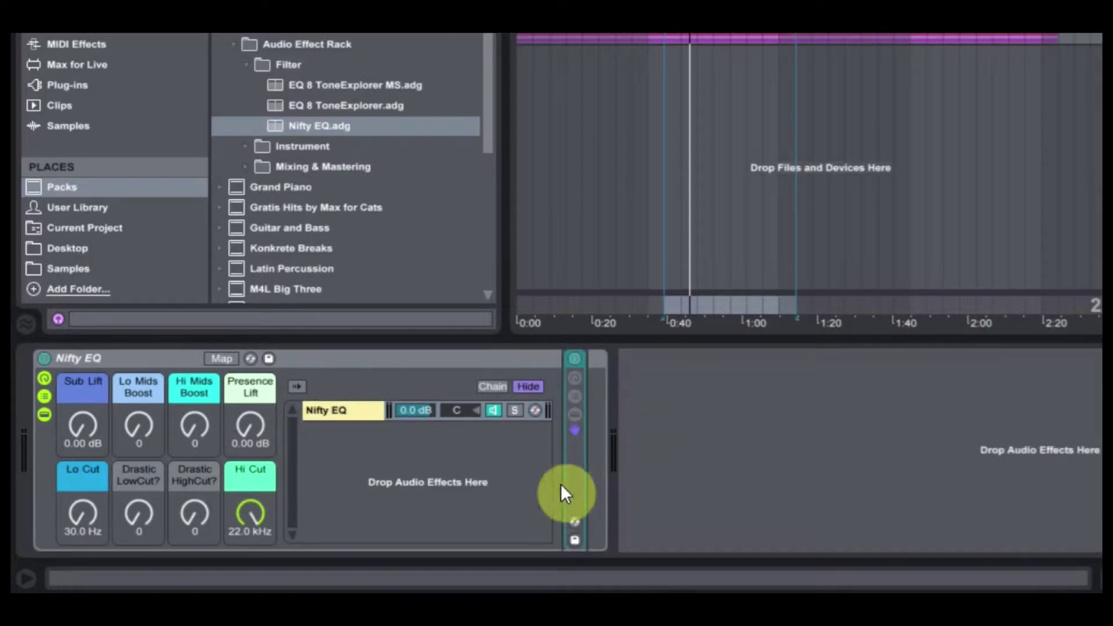
pyautogui.click(575, 374)
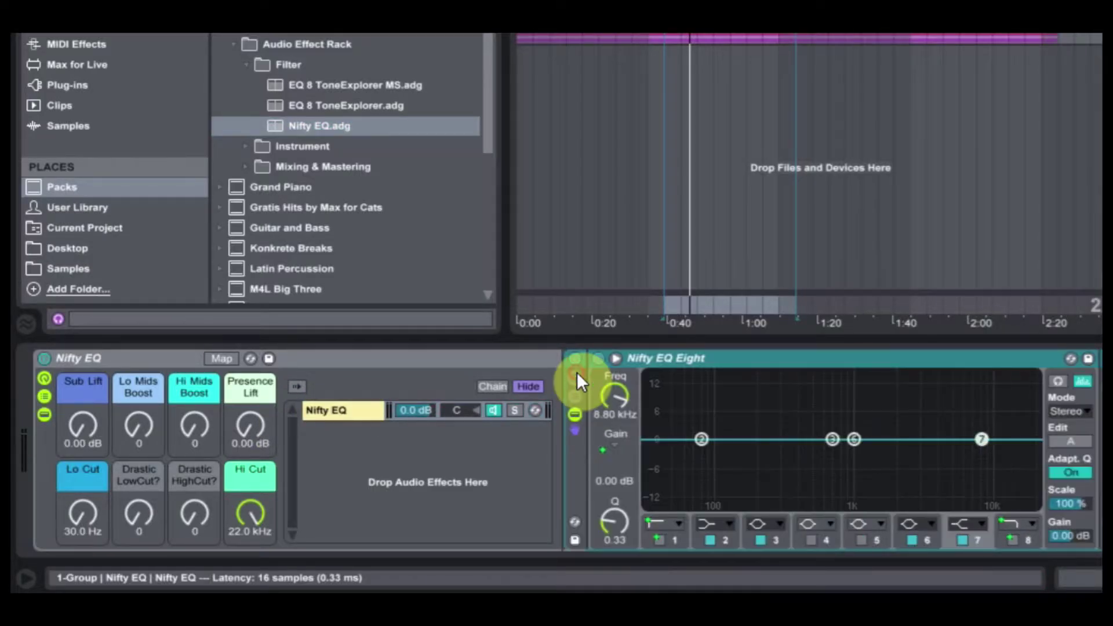
# Step: Set Sub Lift to 2.57 dB, Lo Mids Boost to 85, Hi Mids Boost to 86 and Presence Lift to 3.75 dB
pyautogui.moveTo(87, 425); pyautogui.dragTo(136, 358)
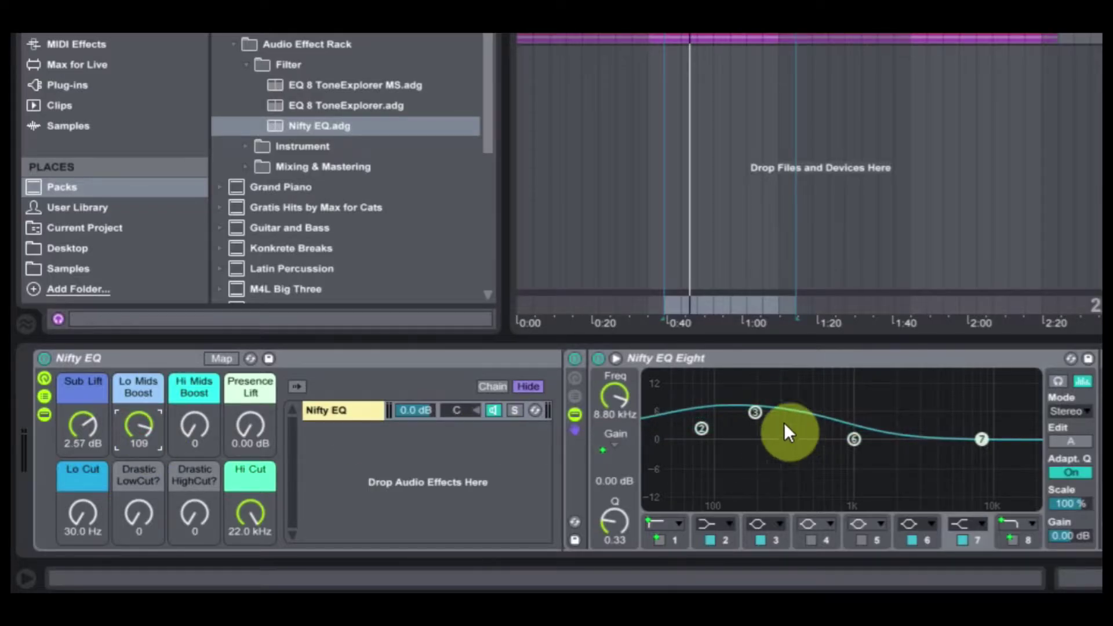
pyautogui.moveTo(138, 426); pyautogui.dragTo(250, 411)
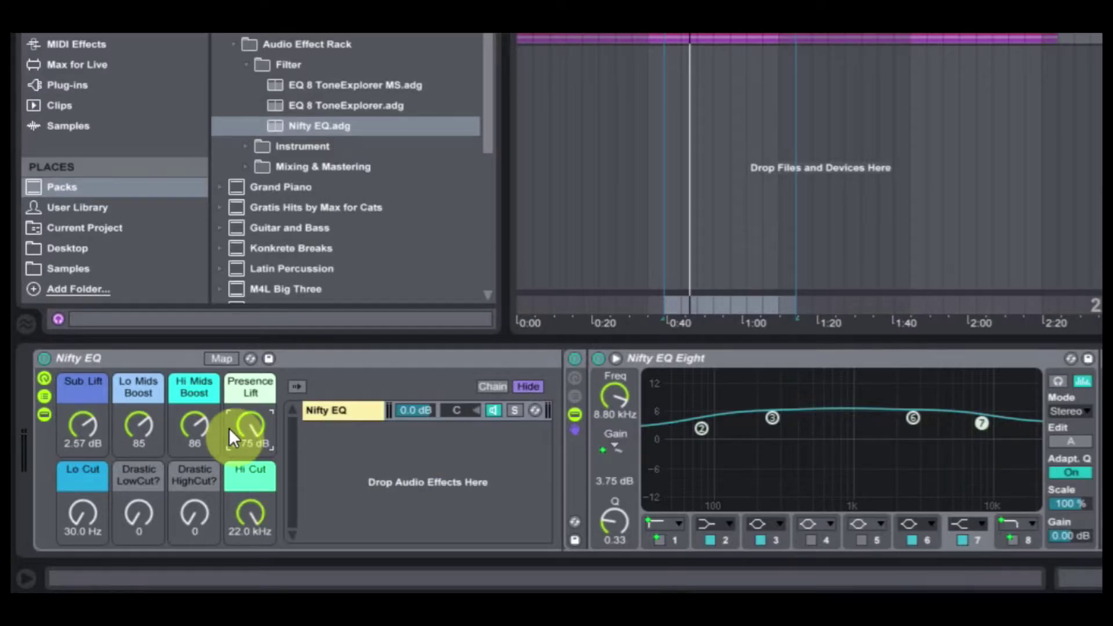
# Step: Reset the Hi Mids Boost and Lo Mids Boost macros to 0 and set Sub Lift to 3.07 dB
pyautogui.moveTo(195, 426); pyautogui.dragTo(195, 481)
pyautogui.moveTo(138, 425); pyautogui.dragTo(139, 481)
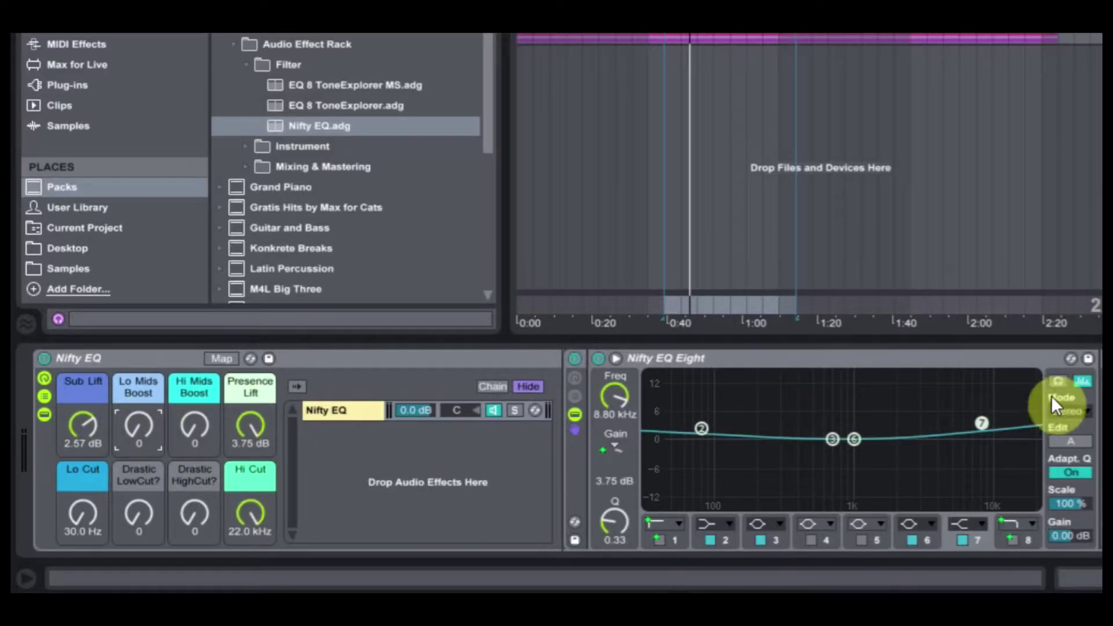
pyautogui.moveTo(83, 427); pyautogui.dragTo(84, 424)
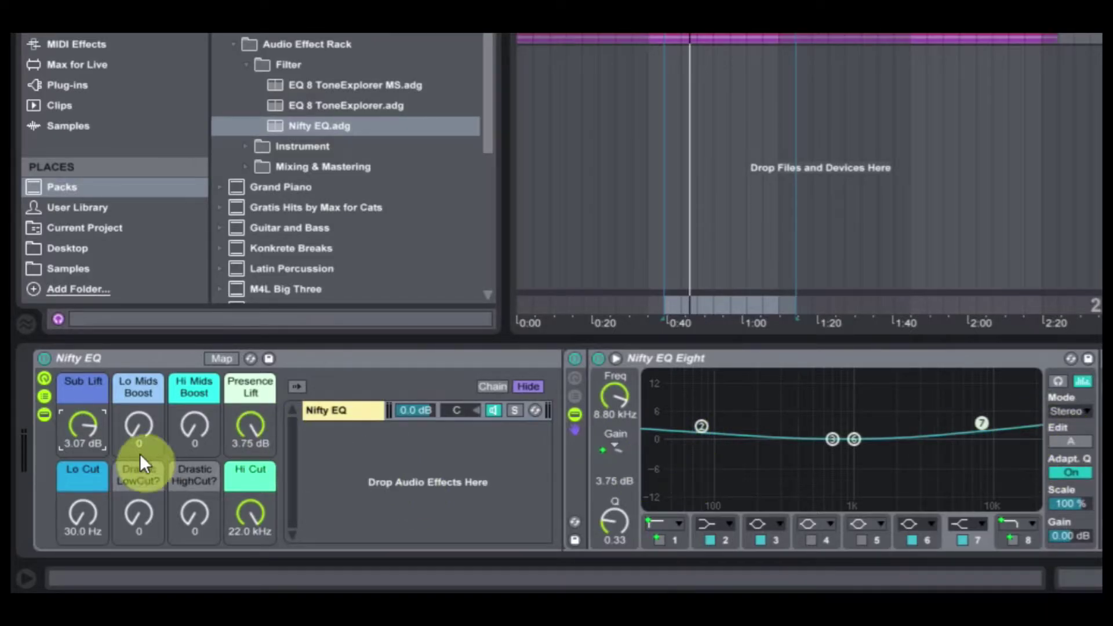
# Step: Try the Lo Cut, Hi Cut and Drastic LowCut macros, and set Lo Mids Boost to 73
pyautogui.moveTo(78, 517)
pyautogui.mouseDown()
pyautogui.moveTo(79, 499)
pyautogui.moveTo(82, 519)
pyautogui.mouseUp()
pyautogui.click(255, 510)
pyautogui.moveTo(255, 509)
pyautogui.mouseDown()
pyautogui.moveTo(256, 539)
pyautogui.moveTo(255, 509)
pyautogui.mouseUp()
pyautogui.moveTo(127, 514); pyautogui.dragTo(135, 417)
pyautogui.moveTo(144, 517); pyautogui.dragTo(140, 551)
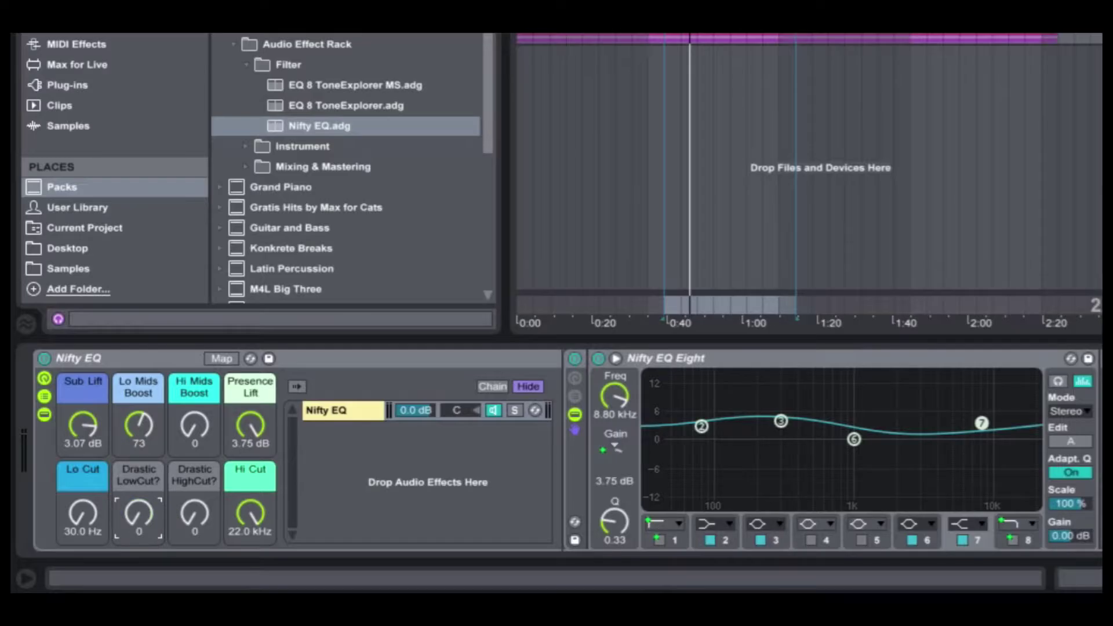
# Step: Set Lo Cut to 62.0 Hz, check the type of filter 1 in Nifty EQ Eight, and display the Info View
pyautogui.moveTo(87, 509); pyautogui.dragTo(87, 490)
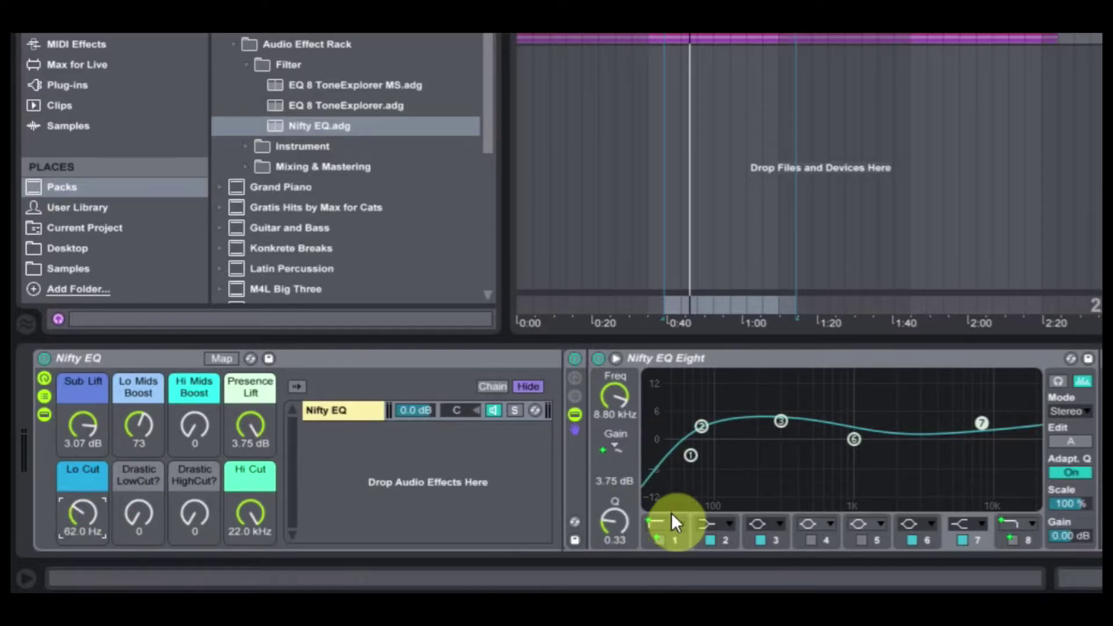
pyautogui.click(647, 518)
pyautogui.click(666, 527)
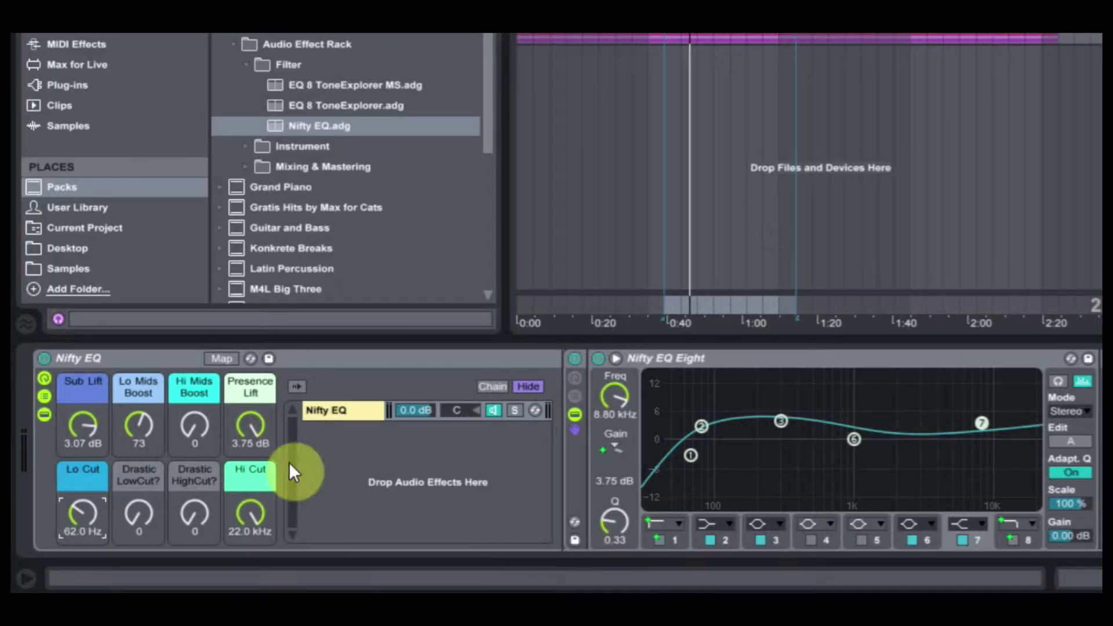
pyautogui.moveTo(79, 510); pyautogui.dragTo(79, 510)
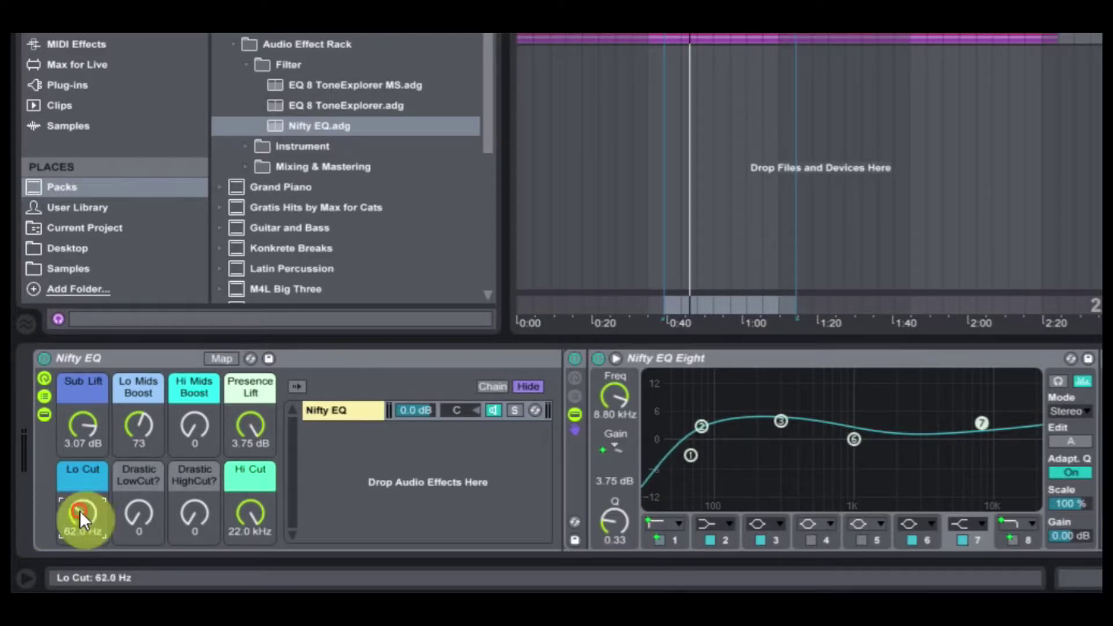
pyautogui.click(668, 520)
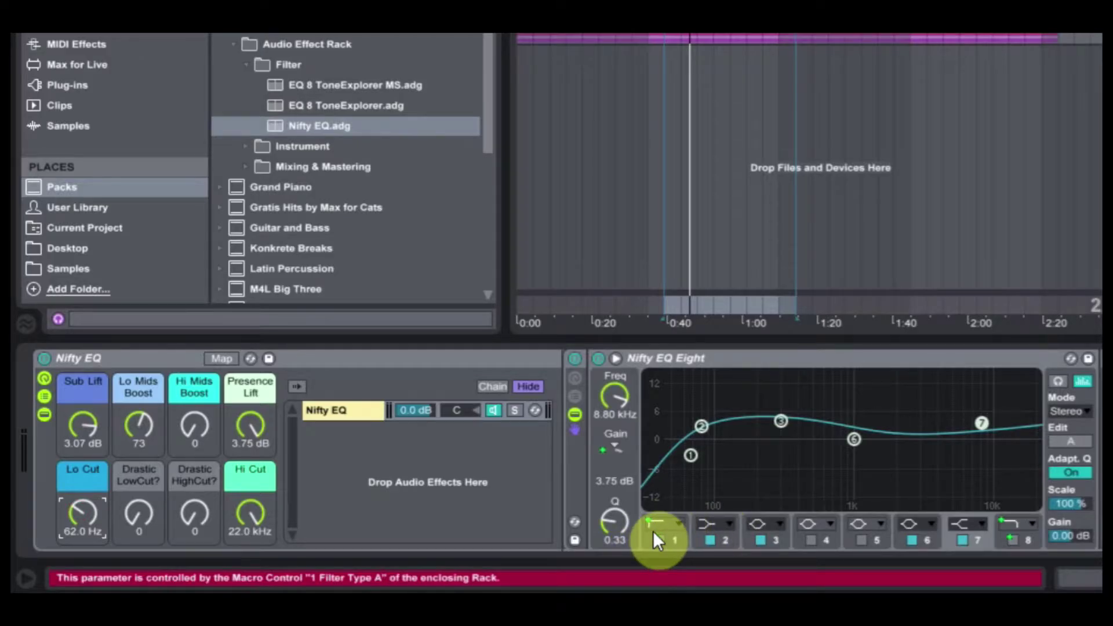
pyautogui.click(27, 578)
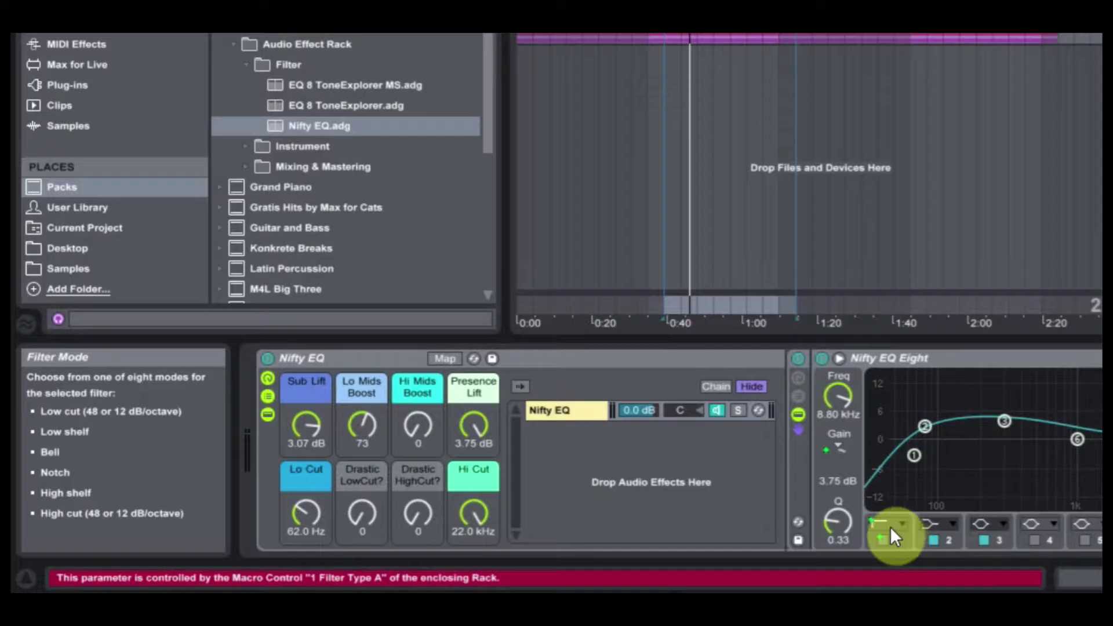
# Step: Set Lo Cut to 97.5 Hz, Drastic LowCut to 108, Hi Cut to 8.73 kHz and Drastic HighCut to 75
pyautogui.moveTo(307, 513); pyautogui.dragTo(360, 500)
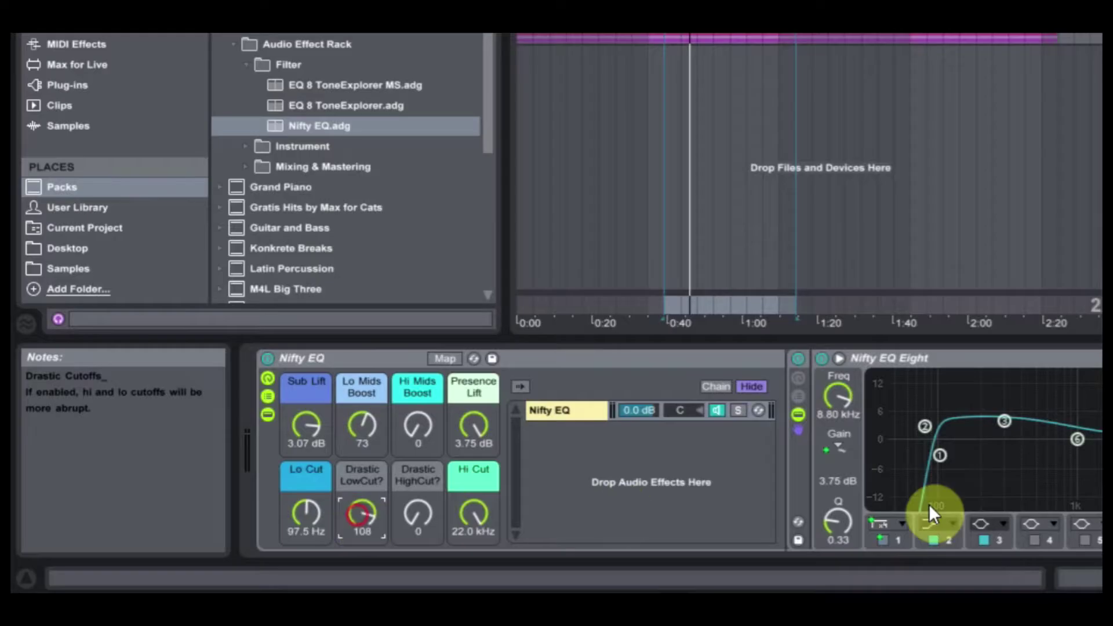
pyautogui.click(877, 529)
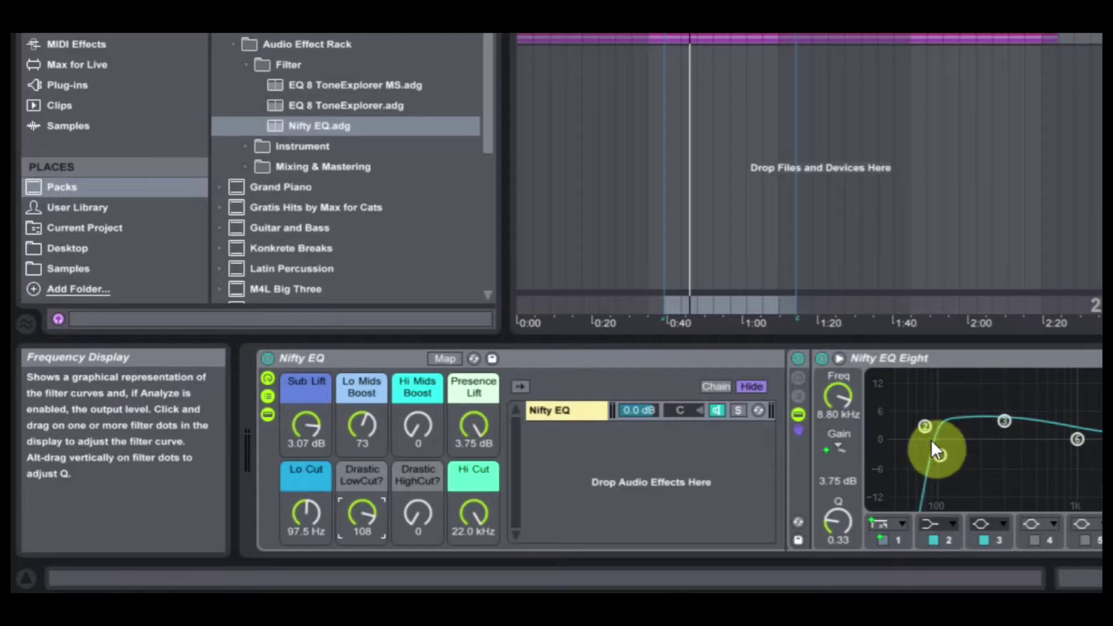
pyautogui.moveTo(431, 514); pyautogui.dragTo(486, 486)
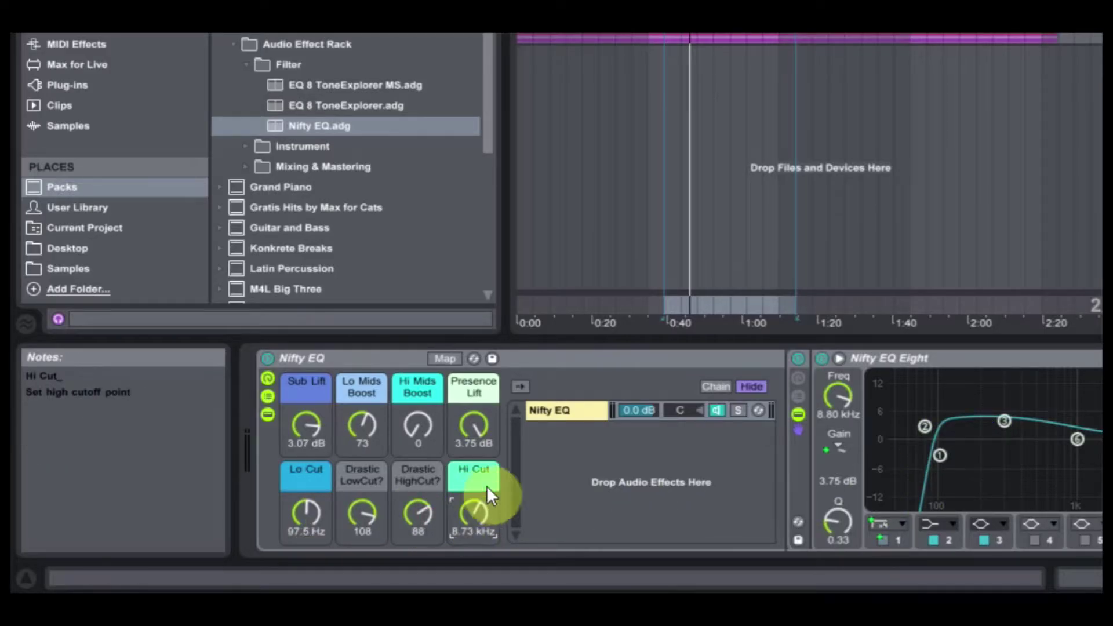
pyautogui.moveTo(433, 512)
pyautogui.mouseDown()
pyautogui.moveTo(421, 537)
pyautogui.moveTo(421, 526)
pyautogui.mouseUp()
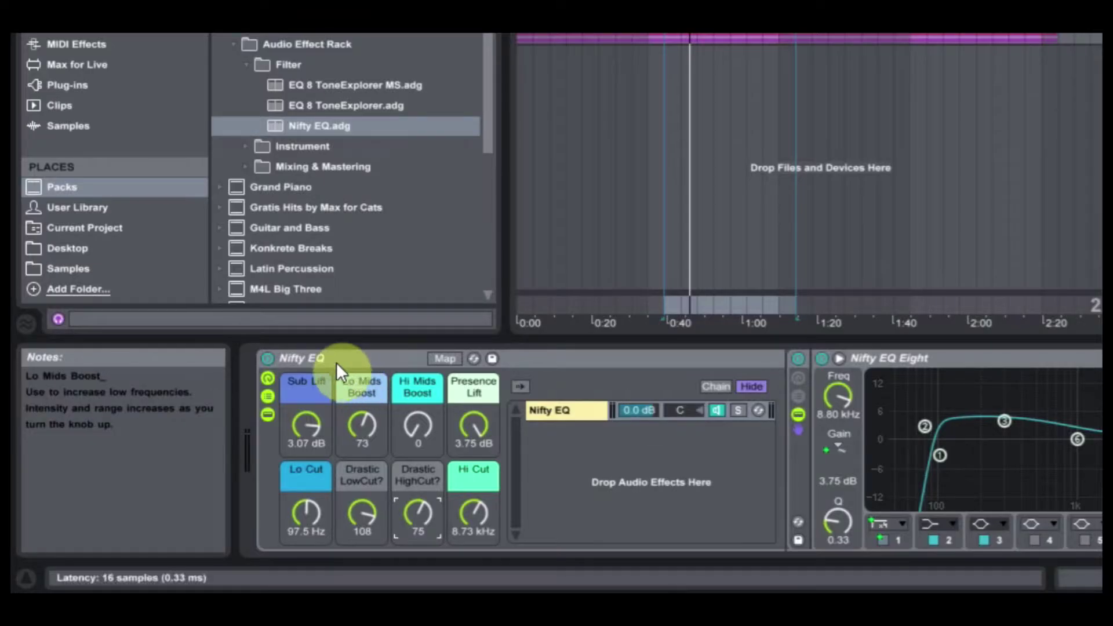
# Step: Hide the Info View and replace the Nifty EQ rack with Channel Stripe - Blue from the Instrument folder
pyautogui.click(14, 574)
pyautogui.click(248, 146)
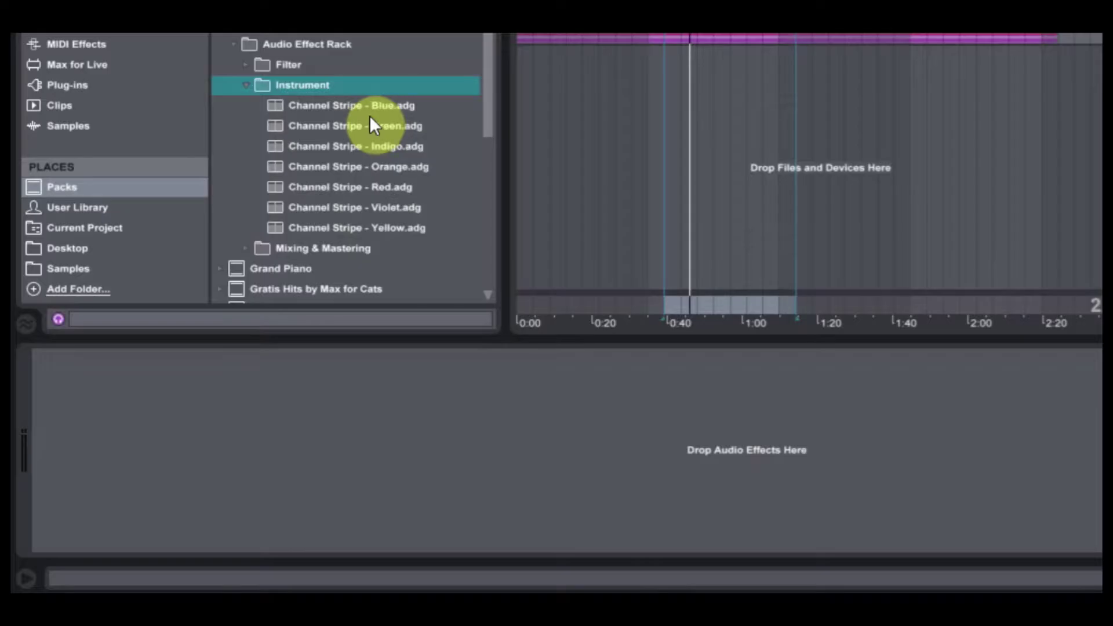
pyautogui.moveTo(349, 109); pyautogui.dragTo(305, 374)
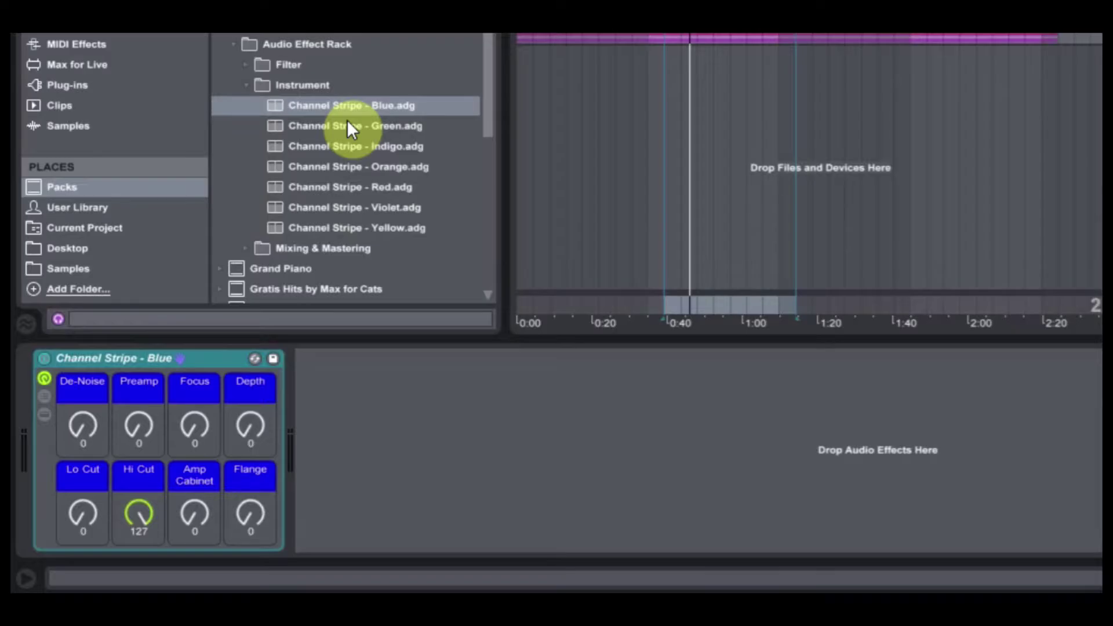
# Step: Play the song and set Preamp to 12, Focus to 83, Depth to 24 and Amp Cabinet to 18 on the Blue rack
pyautogui.moveTo(258, 506); pyautogui.dragTo(256, 533)
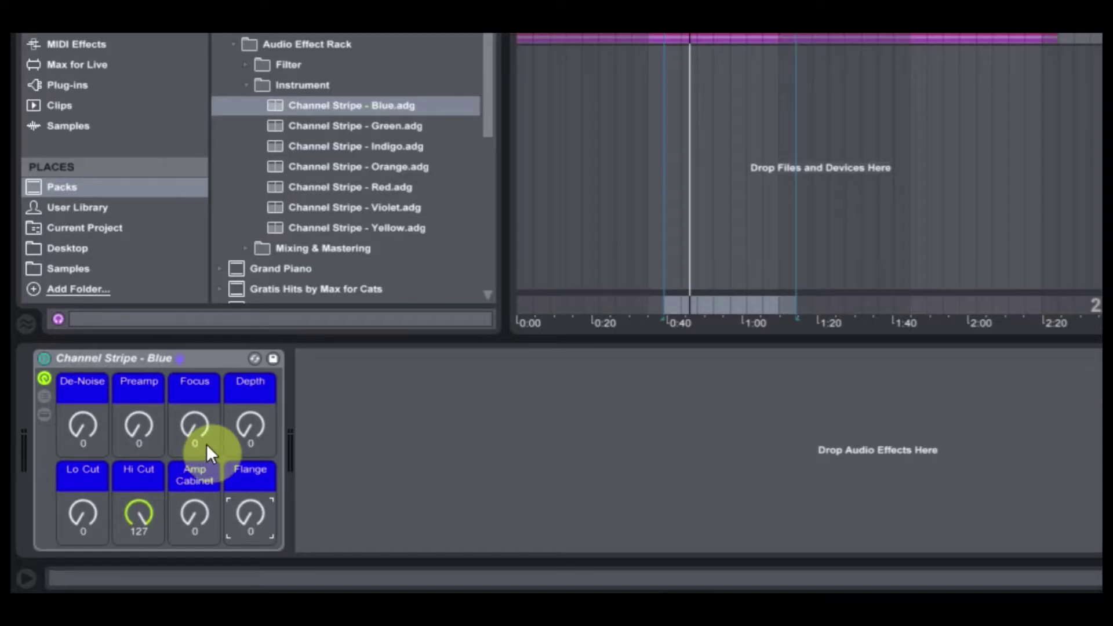
pyautogui.press('space')
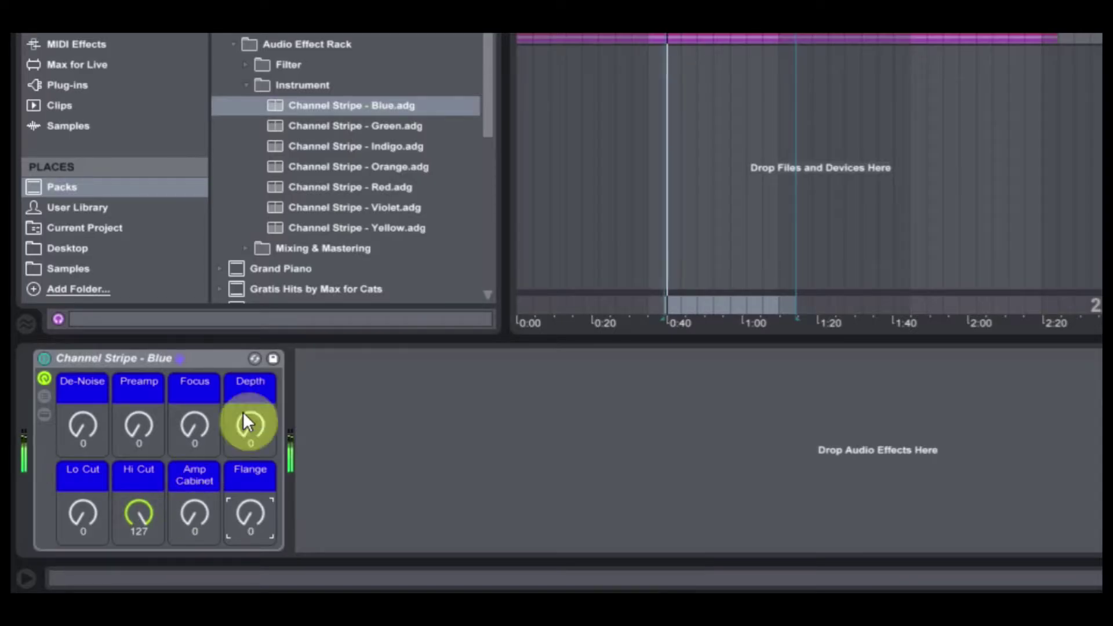
pyautogui.moveTo(87, 430); pyautogui.dragTo(194, 406)
pyautogui.moveTo(249, 434); pyautogui.dragTo(250, 430)
pyautogui.moveTo(182, 429); pyautogui.dragTo(194, 406)
pyautogui.moveTo(255, 429); pyautogui.dragTo(134, 442)
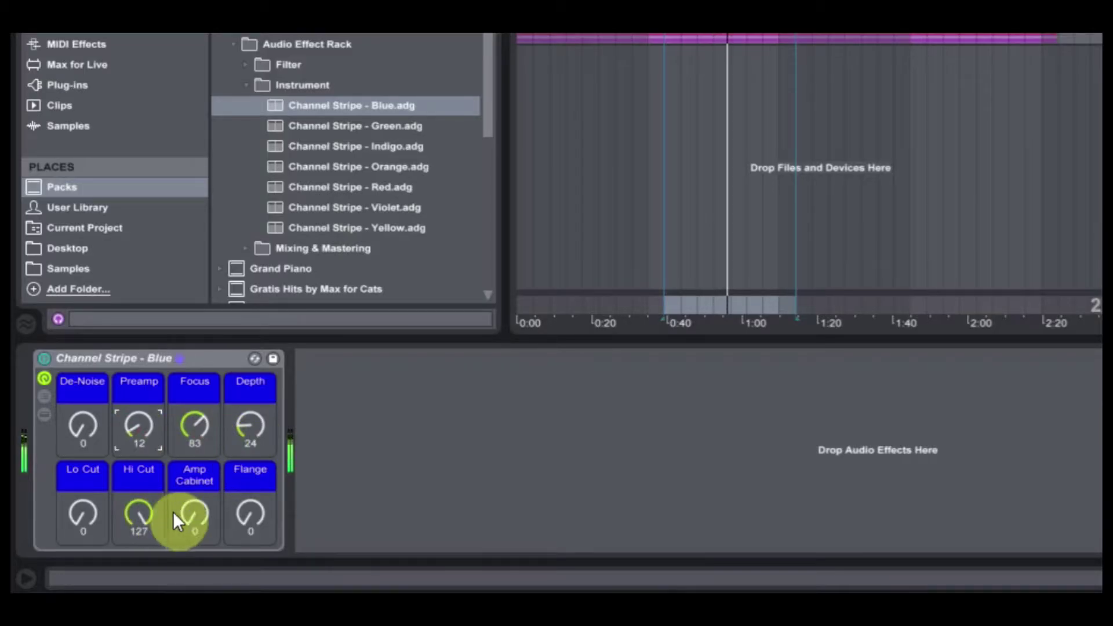
pyautogui.moveTo(193, 511); pyautogui.dragTo(194, 517)
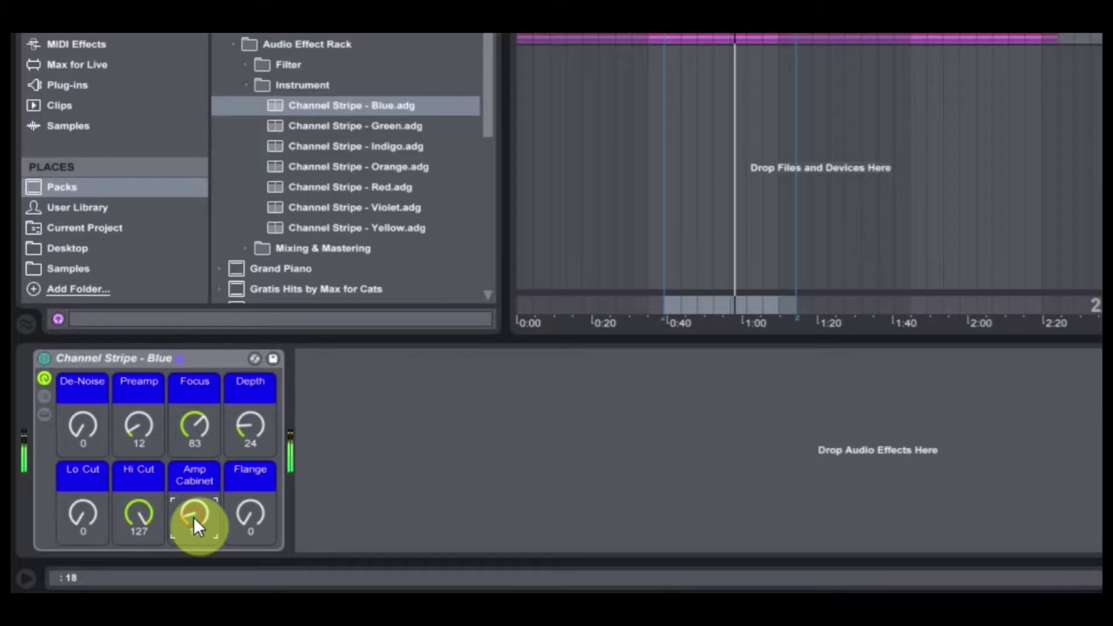
# Step: Fine-tune the Blue rack to De-Noise 3, Preamp 6, Focus 48, Depth 15 and Flange 17, and compare it with the rack bypassed
pyautogui.moveTo(138, 423); pyautogui.dragTo(248, 426)
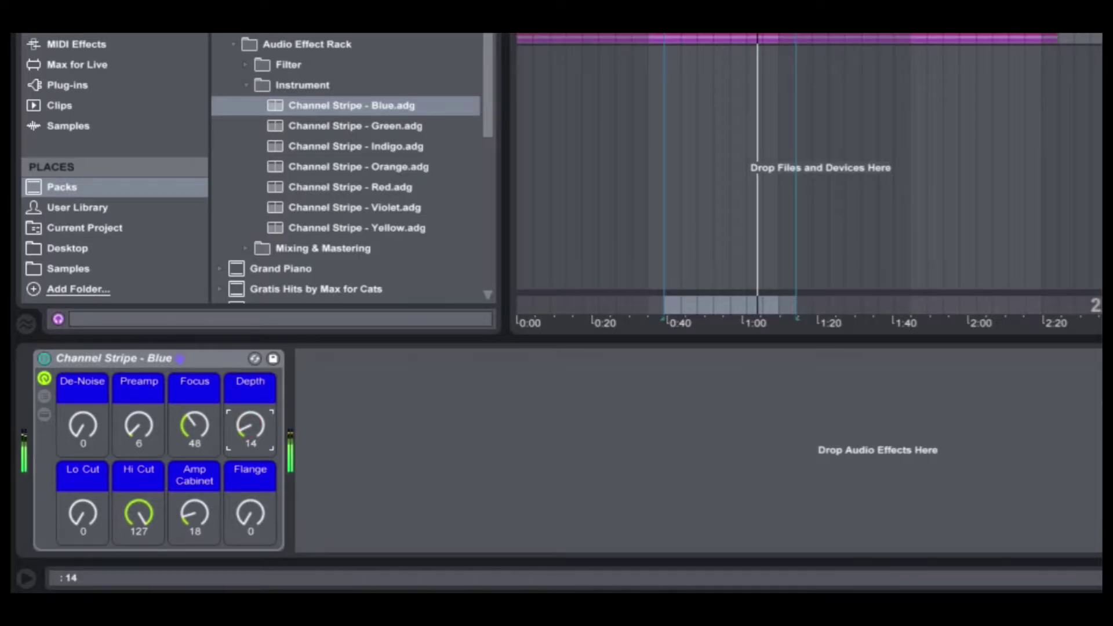
pyautogui.moveTo(83, 425); pyautogui.dragTo(82, 422)
pyautogui.moveTo(241, 528)
pyautogui.mouseDown()
pyautogui.moveTo(242, 459)
pyautogui.moveTo(241, 519)
pyautogui.mouseUp()
pyautogui.click(44, 359)
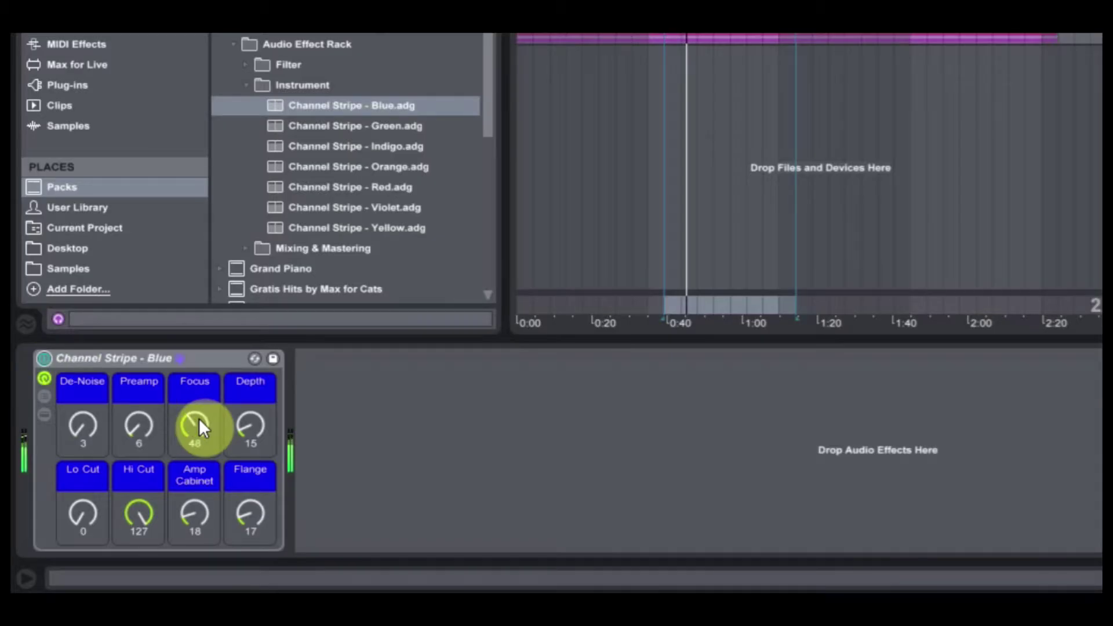
# Step: Replace the Blue rack with Channel Stripe - Green and set its Chorpus Amount to 51 and Chorpus Tone to 56
pyautogui.press('Delete')
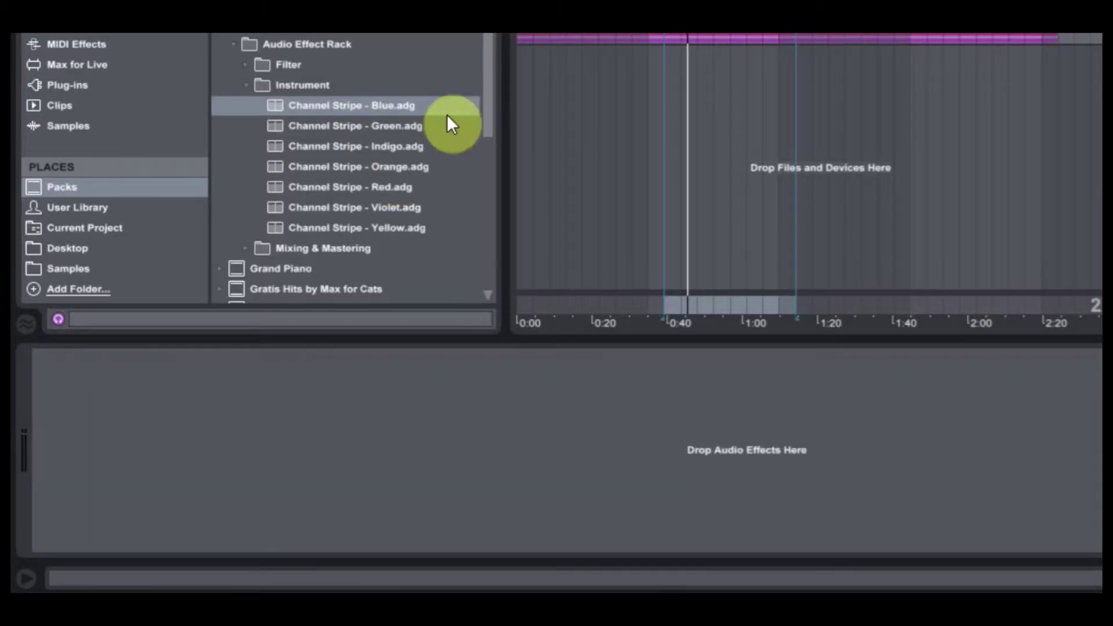
pyautogui.moveTo(315, 127); pyautogui.dragTo(347, 429)
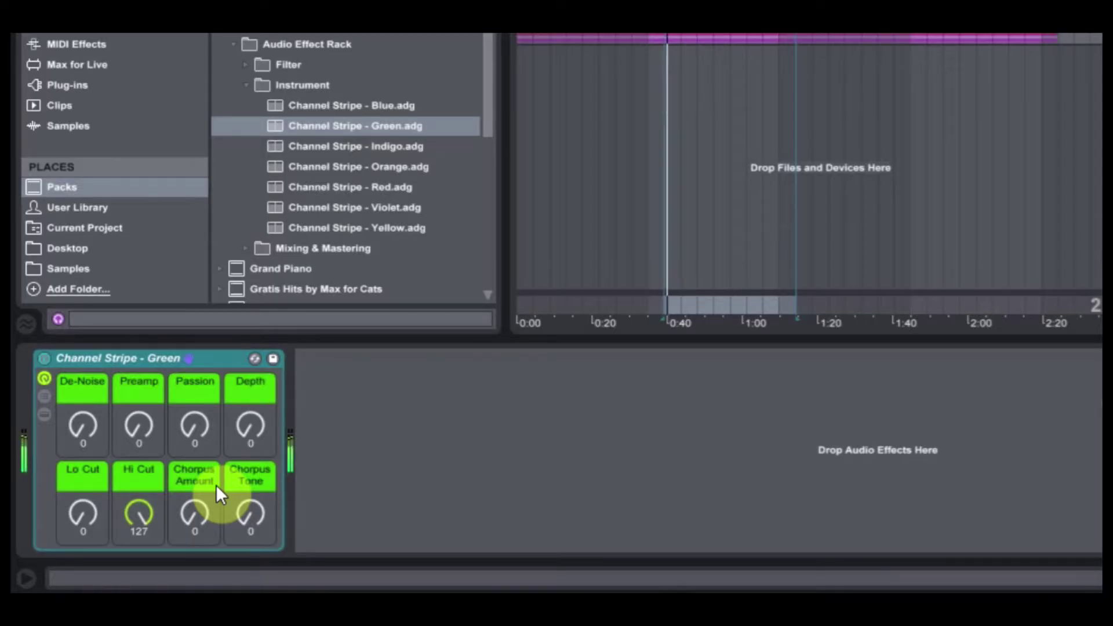
pyautogui.moveTo(200, 511); pyautogui.dragTo(200, 458)
pyautogui.moveTo(200, 511); pyautogui.dragTo(203, 507)
pyautogui.moveTo(269, 517)
pyautogui.mouseDown()
pyautogui.moveTo(269, 469)
pyautogui.moveTo(269, 497)
pyautogui.mouseUp()
pyautogui.moveTo(198, 511); pyautogui.dragTo(197, 527)
pyautogui.moveTo(250, 511)
pyautogui.mouseDown()
pyautogui.moveTo(250, 524)
pyautogui.moveTo(246, 463)
pyautogui.moveTo(250, 517)
pyautogui.mouseUp()
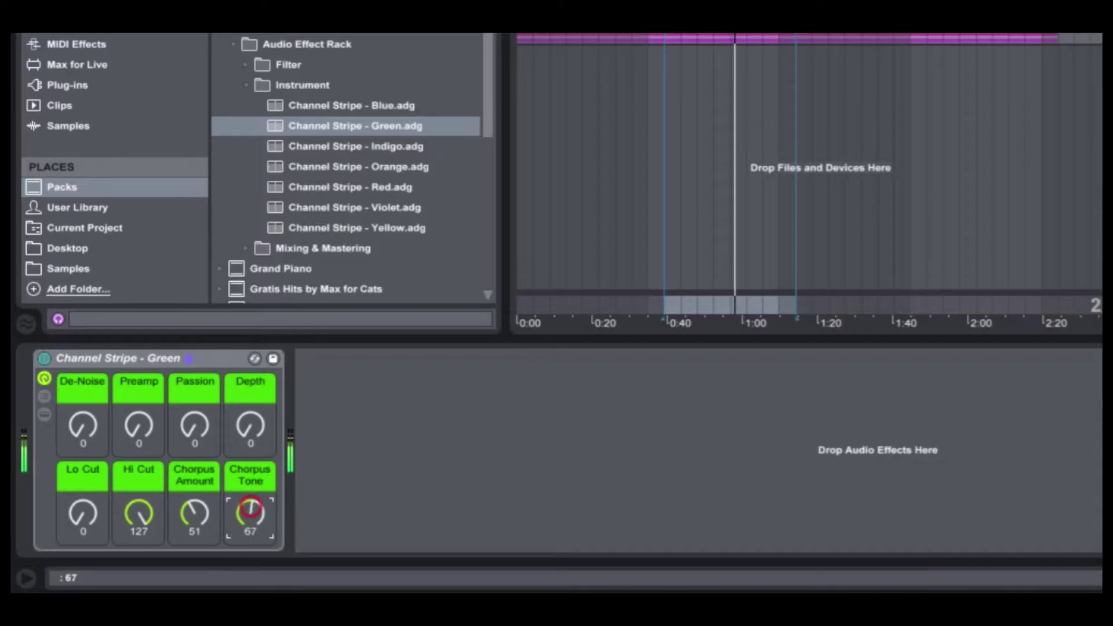
pyautogui.moveTo(211, 436); pyautogui.dragTo(219, 461)
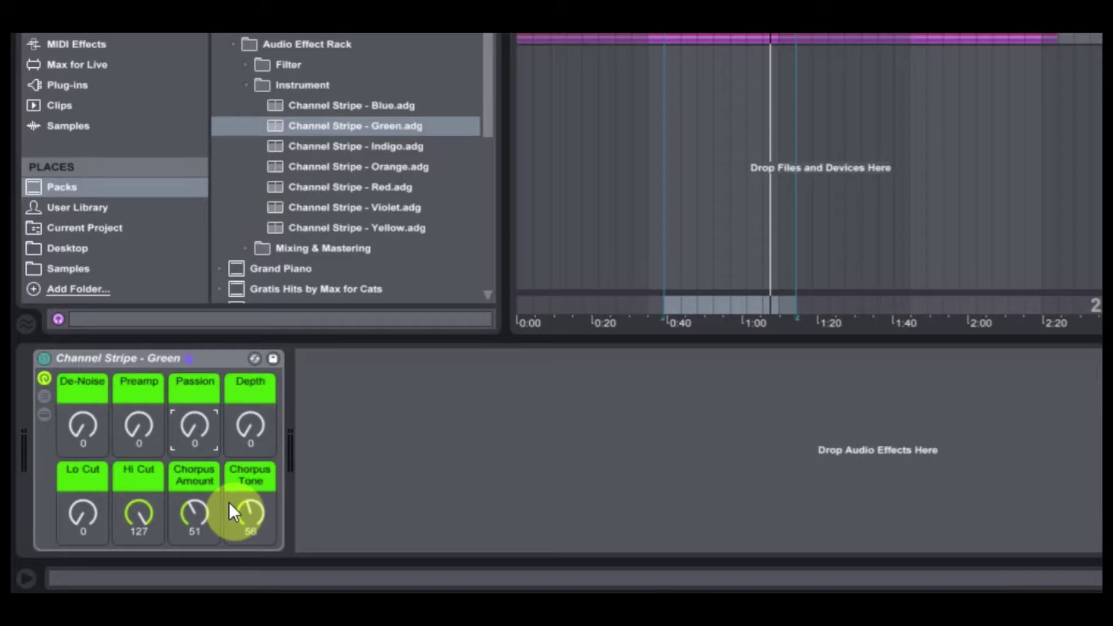
# Step: Replace the Green rack with Channel Stripe - Indigo and, during playback, set Spread to 42 and Delay to 18
pyautogui.click(116, 356)
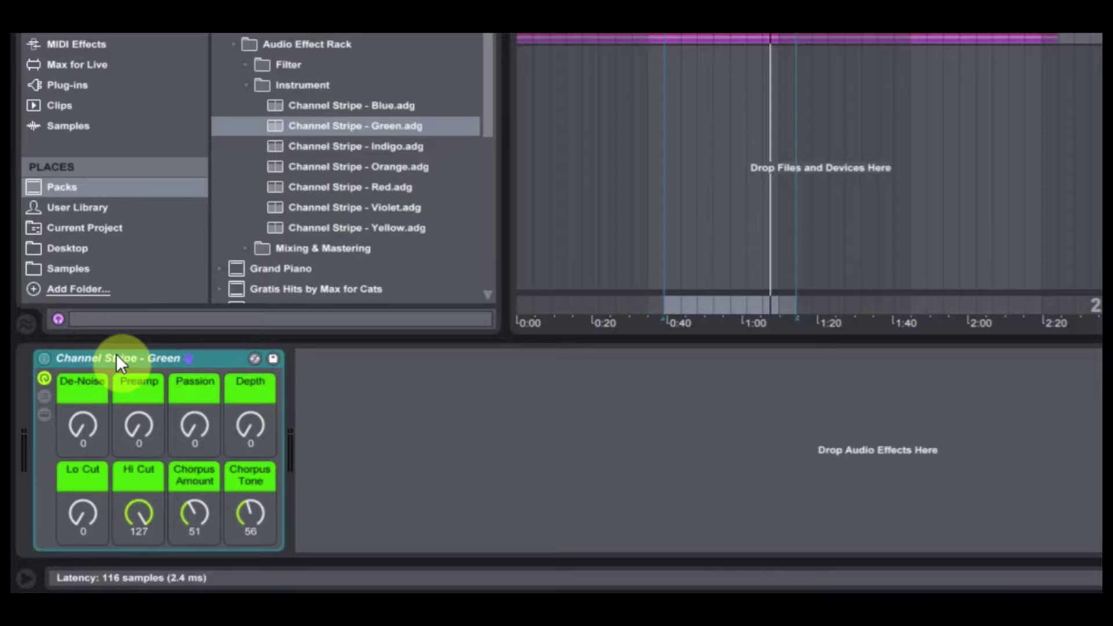
pyautogui.press('Delete')
pyautogui.moveTo(371, 146); pyautogui.dragTo(252, 436)
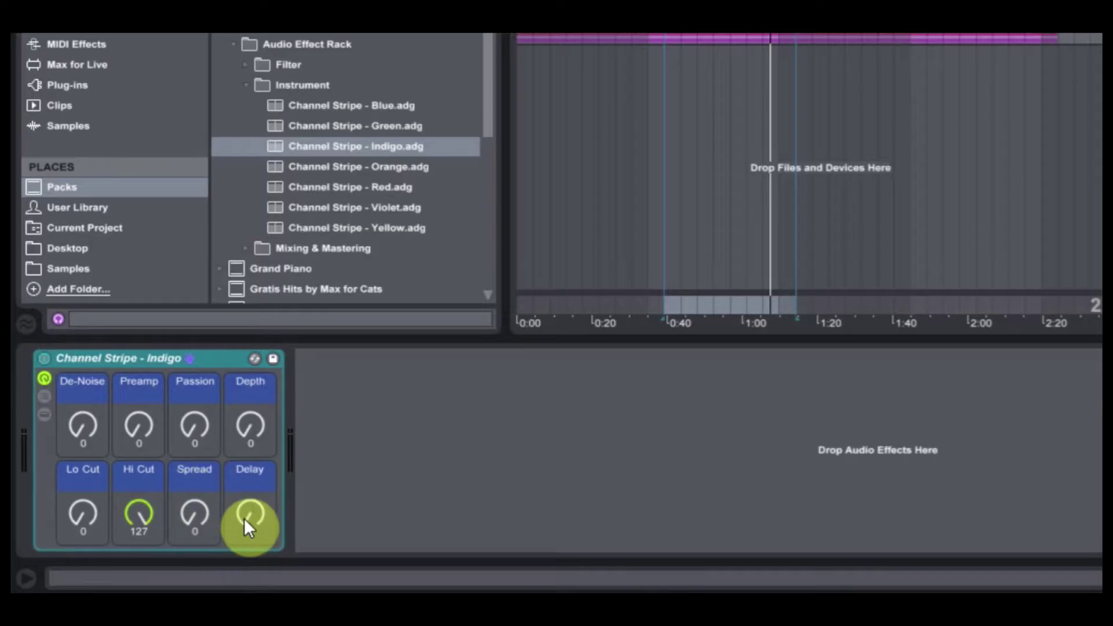
pyautogui.press('space')
pyautogui.moveTo(239, 528)
pyautogui.mouseDown()
pyautogui.moveTo(239, 488)
pyautogui.moveTo(239, 522)
pyautogui.moveTo(197, 515)
pyautogui.moveTo(208, 512)
pyautogui.moveTo(200, 505)
pyautogui.moveTo(200, 516)
pyautogui.moveTo(251, 519)
pyautogui.moveTo(250, 542)
pyautogui.mouseUp()
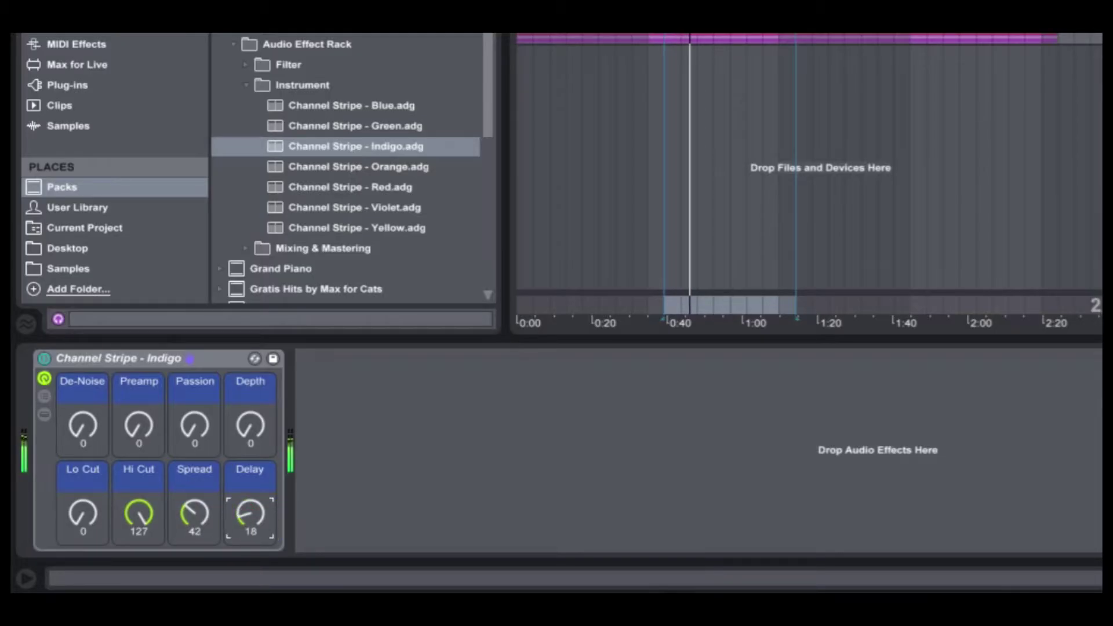
# Step: Lower Spread to 27, then reset the Indigo rack's Delay and Spread macros to 0
pyautogui.moveTo(181, 513); pyautogui.dragTo(181, 524)
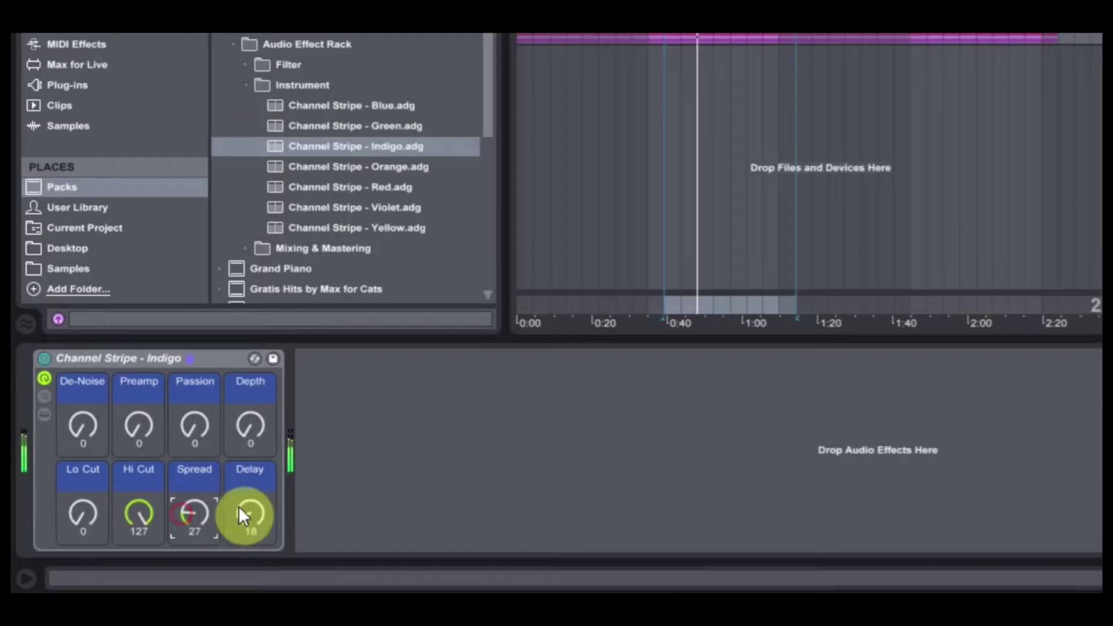
pyautogui.moveTo(245, 506)
pyautogui.mouseDown()
pyautogui.moveTo(197, 503)
pyautogui.moveTo(197, 459)
pyautogui.moveTo(257, 495)
pyautogui.moveTo(256, 513)
pyautogui.moveTo(202, 512)
pyautogui.moveTo(201, 528)
pyautogui.mouseUp()
pyautogui.click(203, 511)
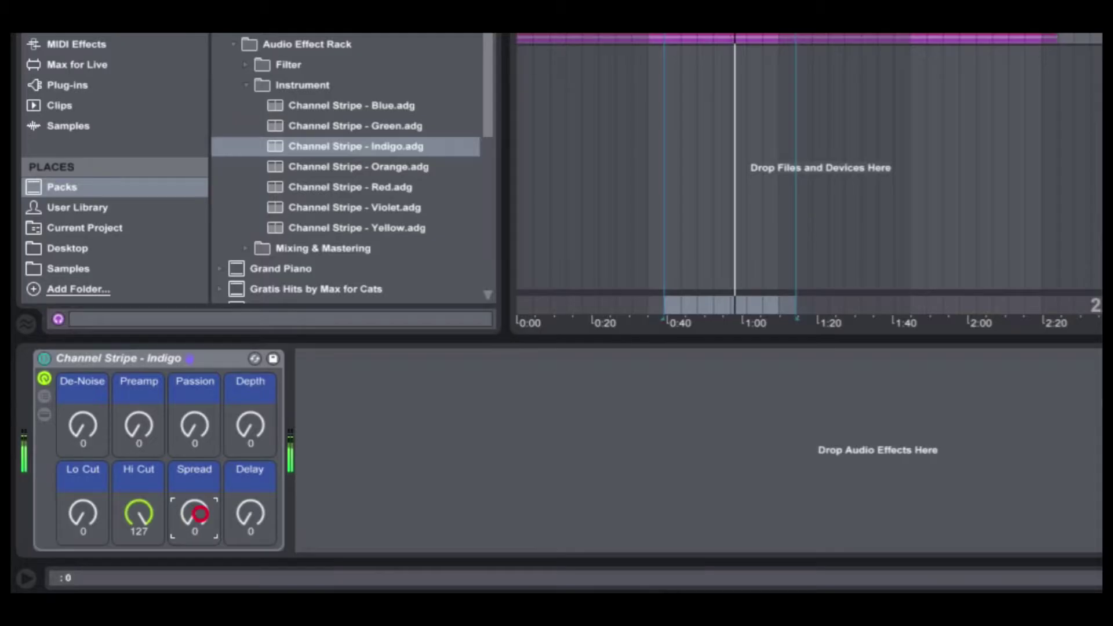
# Step: Delete the Indigo rack, load Channel Stripe - Indigo on another track and try its Spread and Delay macros, returning both to 0
pyautogui.click(713, 137)
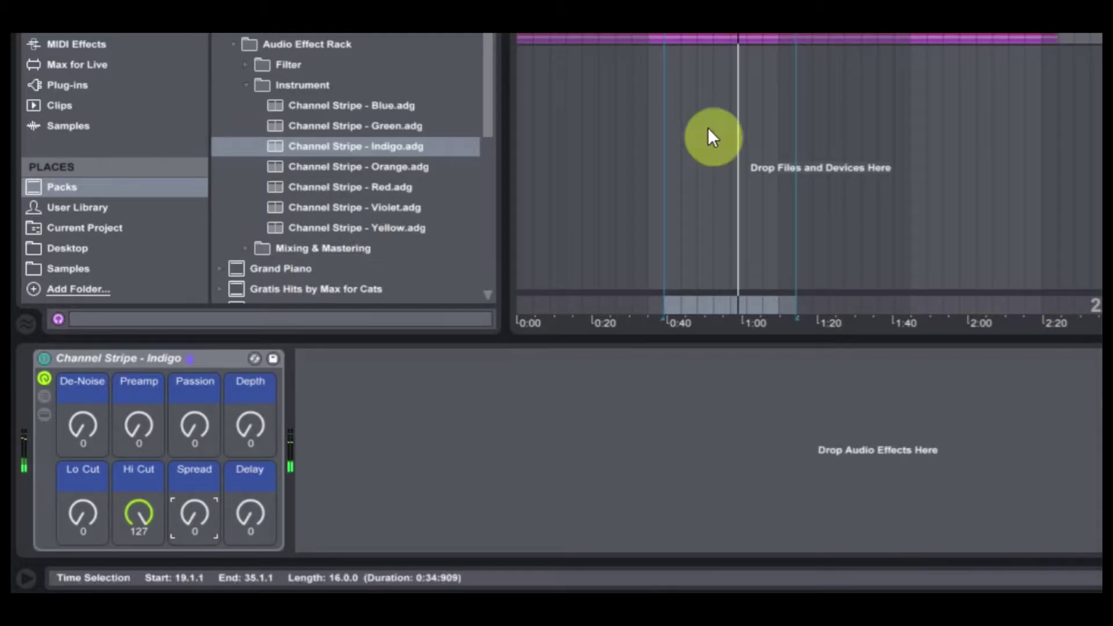
pyautogui.click(166, 356)
pyautogui.press('Delete')
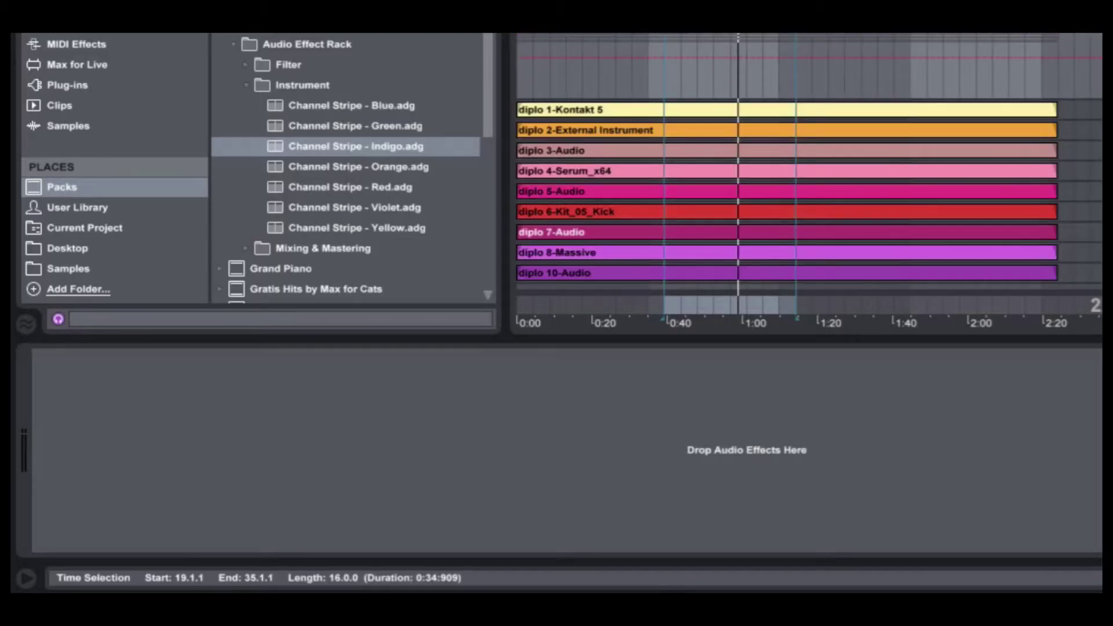
pyautogui.moveTo(339, 152); pyautogui.dragTo(311, 446)
pyautogui.moveTo(200, 517); pyautogui.dragTo(618, 585)
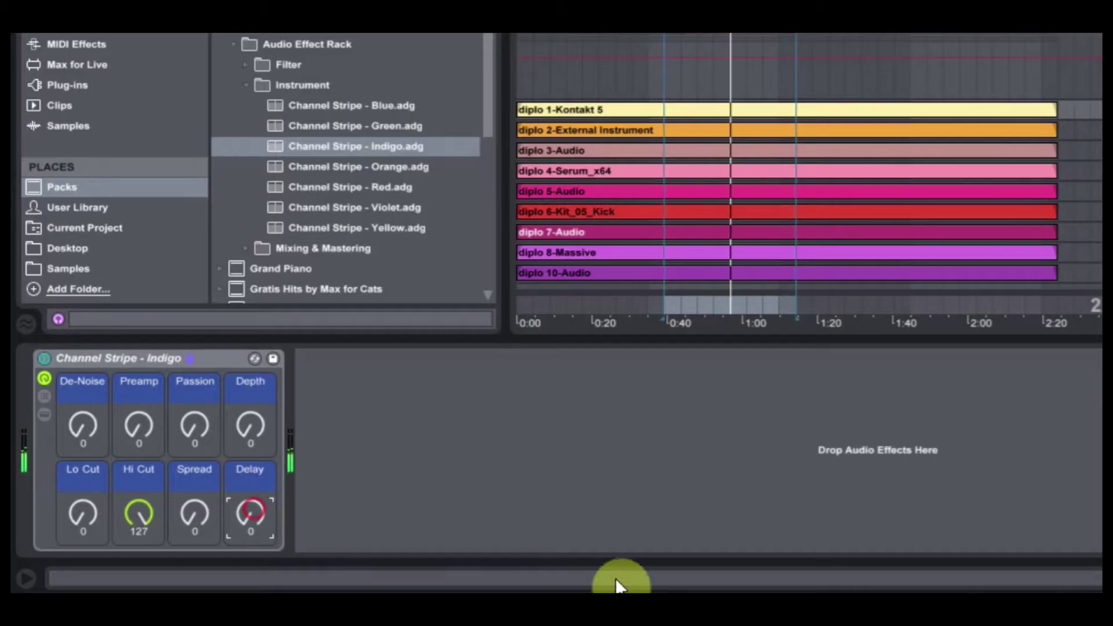
# Step: Replace the Indigo rack with Channel Stripe - Orange and start playback
pyautogui.press('Delete')
pyautogui.click(318, 168)
pyautogui.click(741, 298)
pyautogui.click(252, 529)
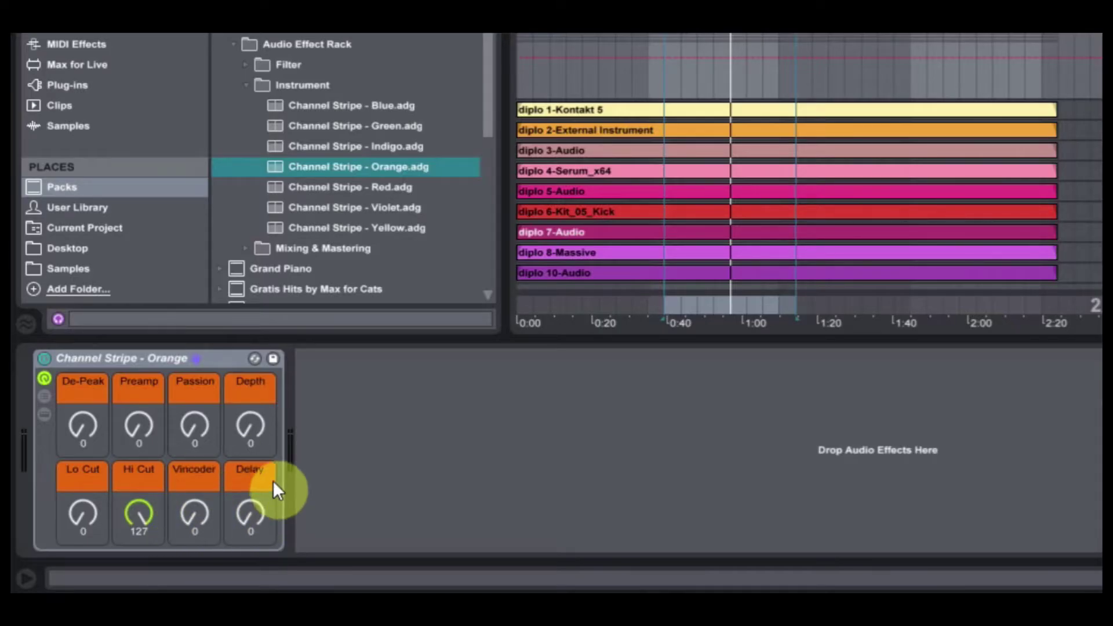
pyautogui.click(260, 488)
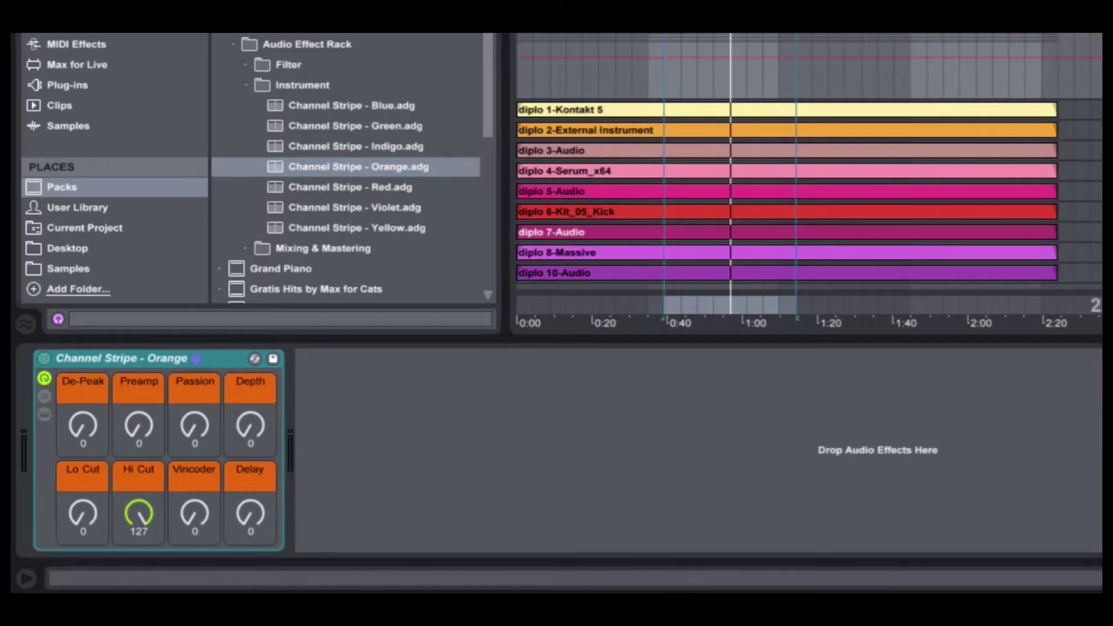
pyautogui.press('space')
# Step: Try the Orange rack's Vincoder at 89 and Delay at 99, then set Delay to 65 and Vincoder to 5
pyautogui.moveTo(187, 500); pyautogui.dragTo(186, 437)
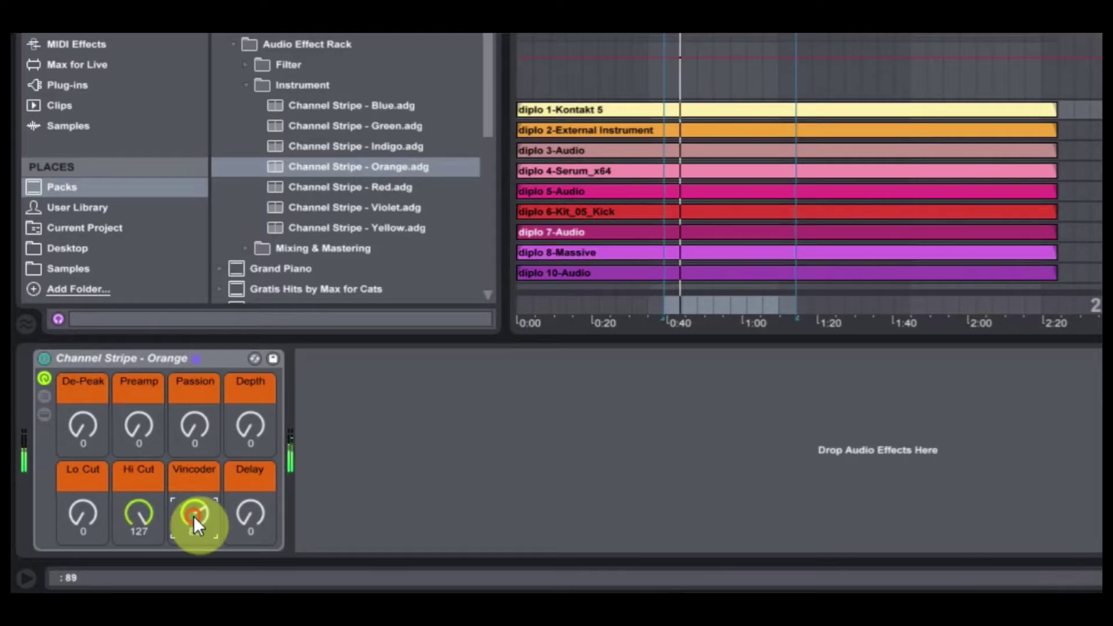
pyautogui.moveTo(196, 519); pyautogui.dragTo(256, 454)
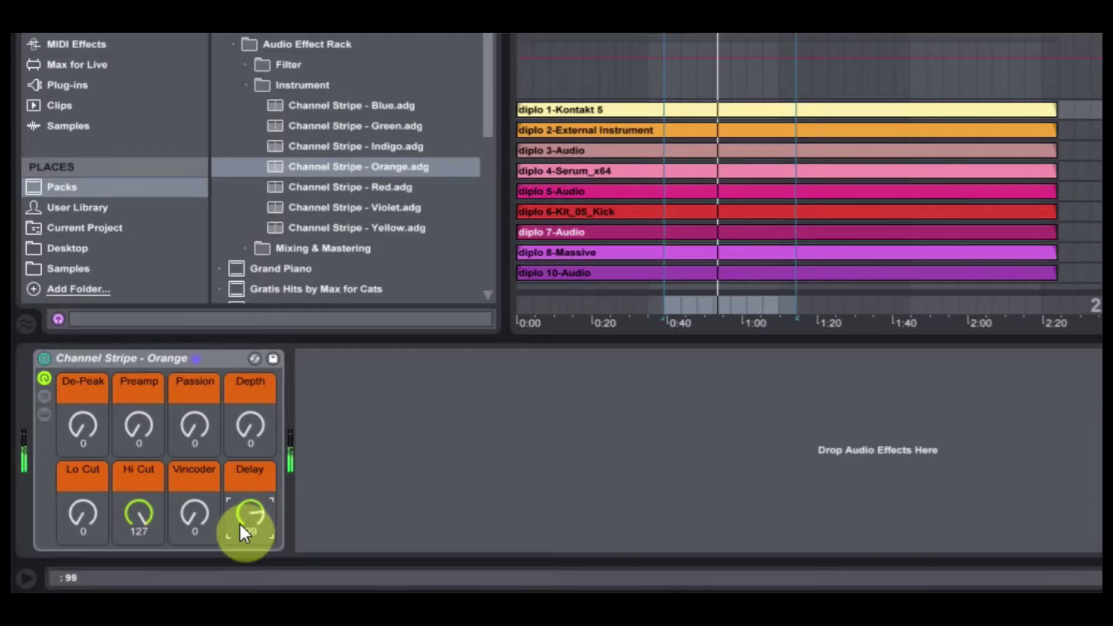
pyautogui.moveTo(241, 513); pyautogui.dragTo(247, 532)
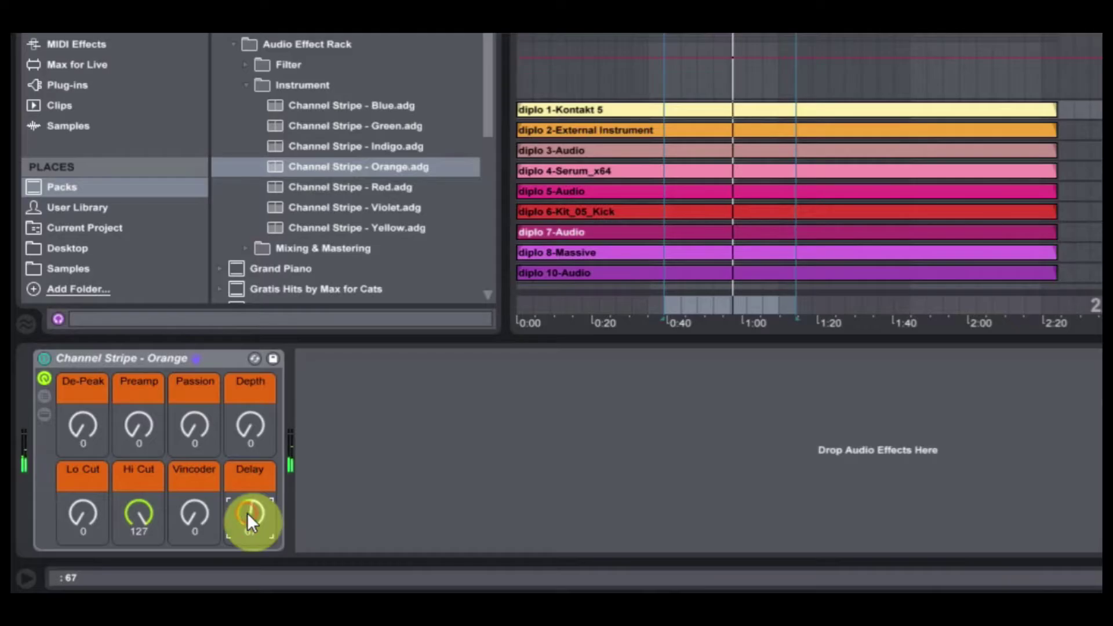
pyautogui.click(191, 511)
pyautogui.moveTo(190, 511); pyautogui.dragTo(211, 516)
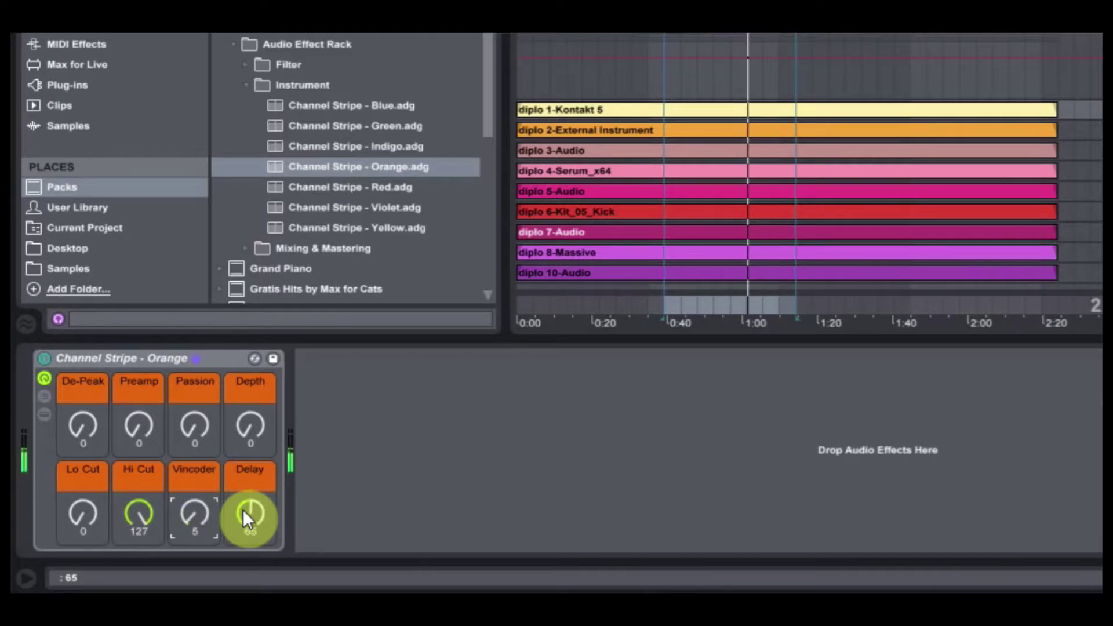
# Step: Set the Orange rack's Delay to 85, then replace the rack with Channel Stripe - Red
pyautogui.moveTo(244, 511); pyautogui.dragTo(245, 514)
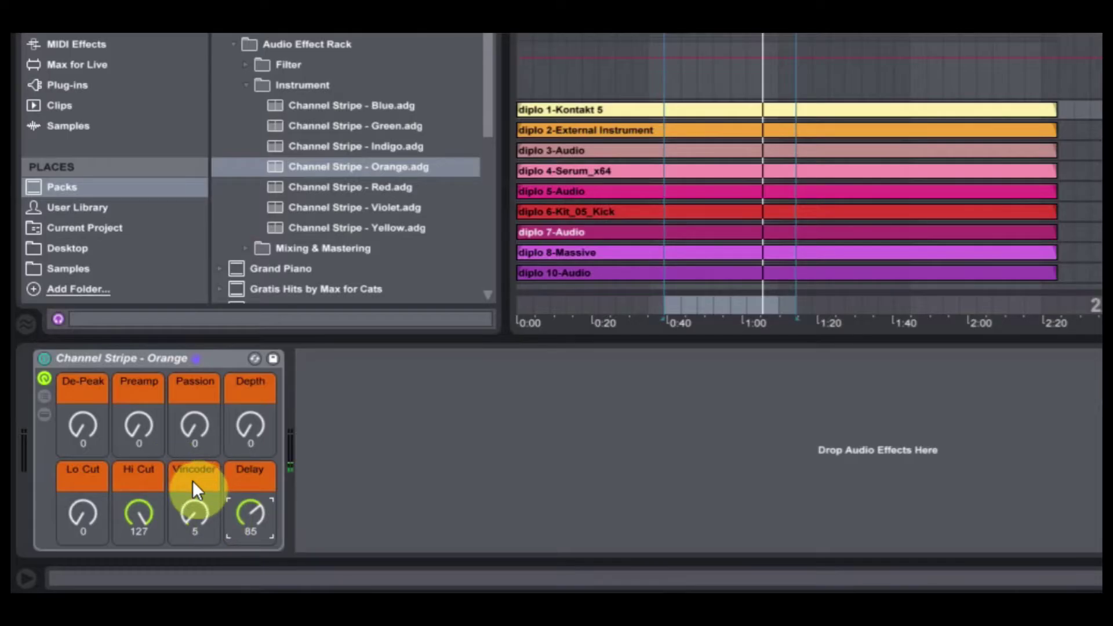
pyautogui.click(112, 354)
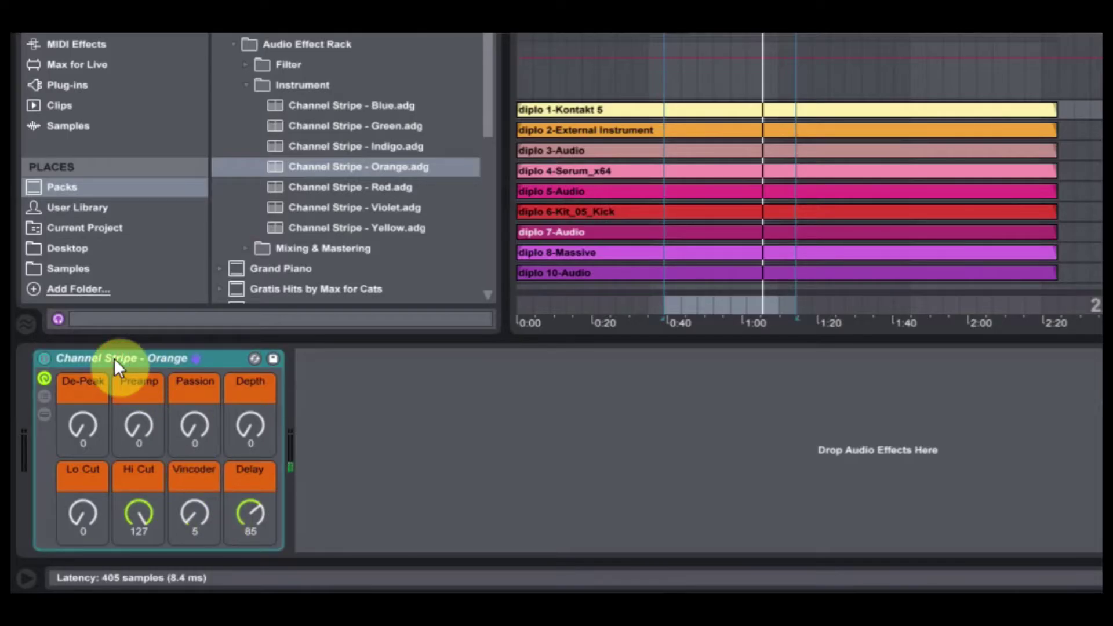
pyautogui.press('Delete')
pyautogui.moveTo(342, 186); pyautogui.dragTo(203, 514)
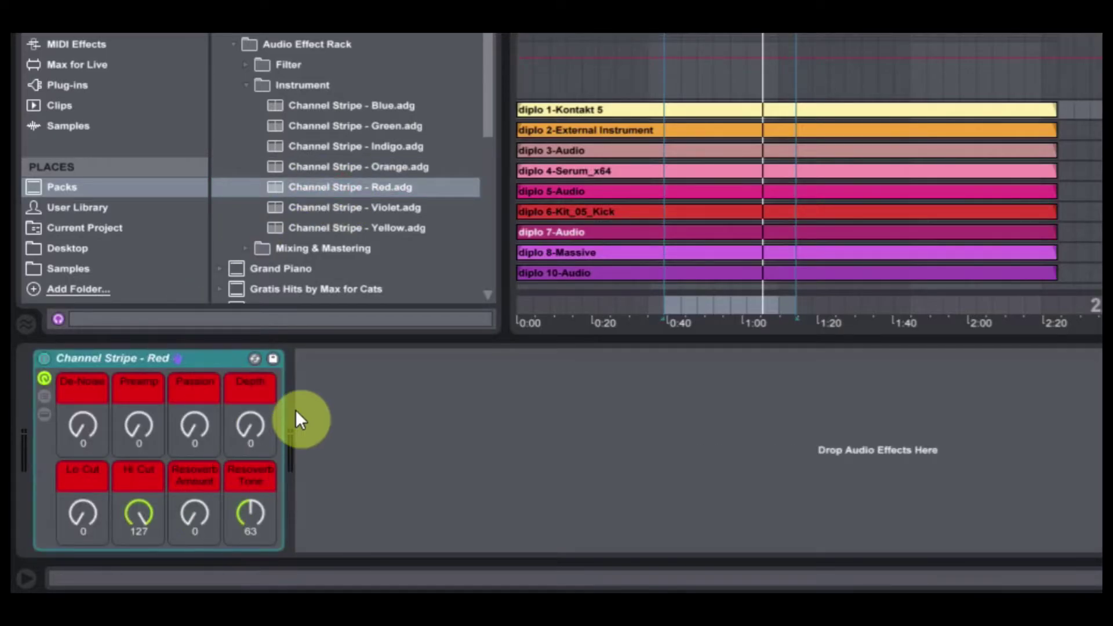
# Step: Try the Red rack's Resoverb Amount at 65, set Resoverb Tone to 60 and return Resoverb Amount to 0
pyautogui.moveTo(202, 500); pyautogui.dragTo(202, 462)
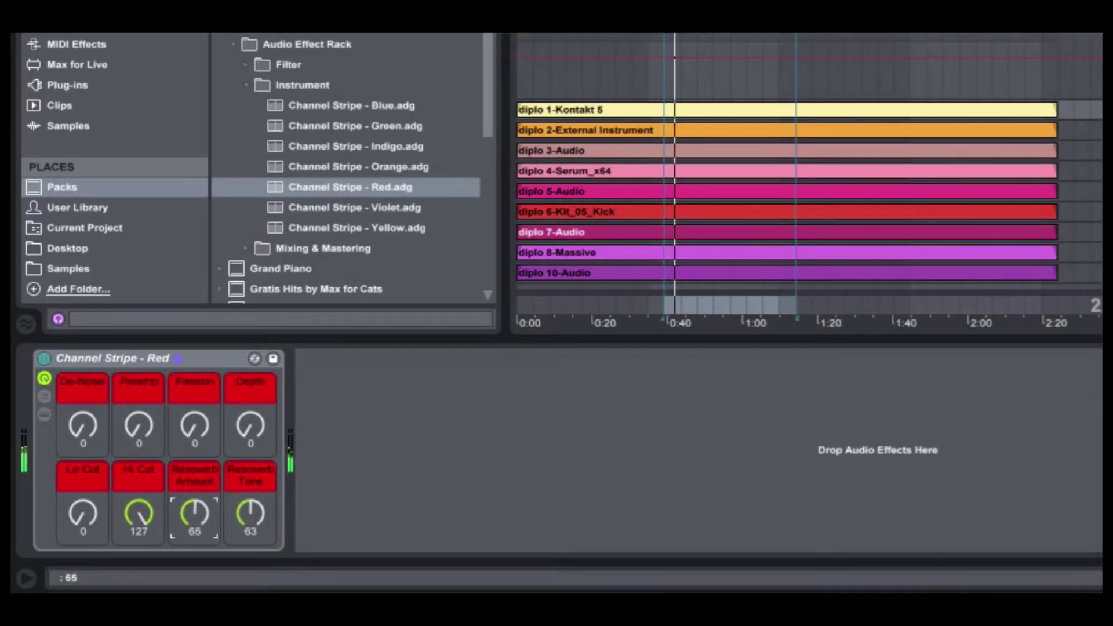
pyautogui.moveTo(249, 513)
pyautogui.mouseDown()
pyautogui.moveTo(250, 500)
pyautogui.moveTo(213, 499)
pyautogui.moveTo(248, 526)
pyautogui.moveTo(249, 510)
pyautogui.mouseUp()
pyautogui.moveTo(173, 516); pyautogui.dragTo(249, 519)
pyautogui.moveTo(194, 510); pyautogui.dragTo(195, 550)
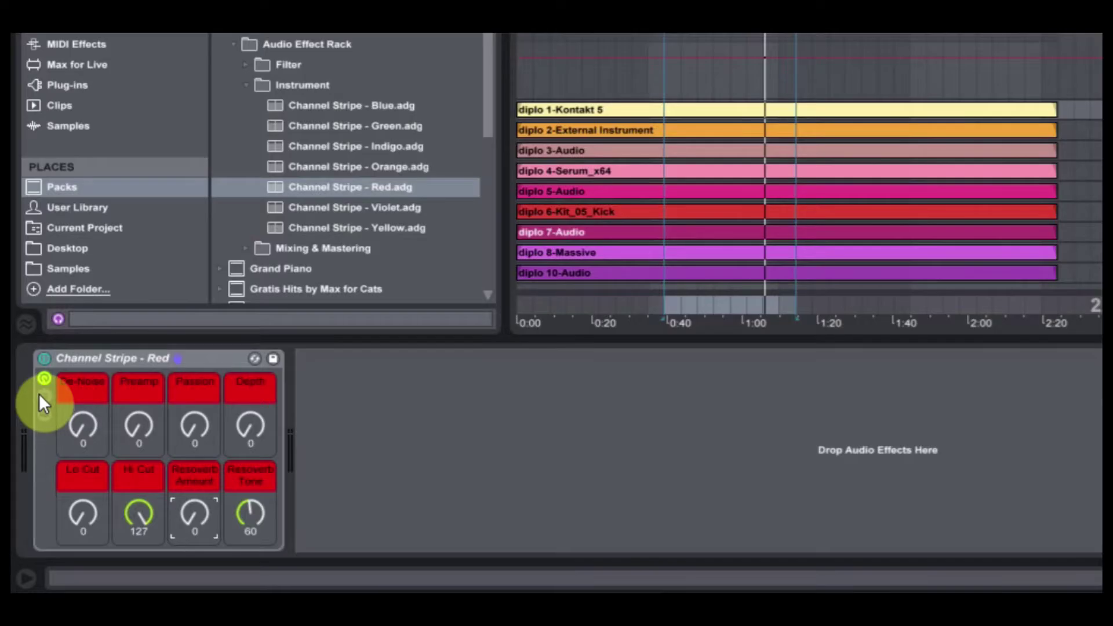
# Step: Replace the Red rack with Channel Stripe - Violet
pyautogui.click(123, 361)
pyautogui.press('Delete')
pyautogui.moveTo(406, 207); pyautogui.dragTo(261, 506)
# Step: Try the Violet rack's Phaser at 93 and Delay at 98, then lower Phaser to 35 and turn Delay down
pyautogui.moveTo(194, 512)
pyautogui.mouseDown()
pyautogui.moveTo(194, 477)
pyautogui.moveTo(256, 507)
pyautogui.mouseUp()
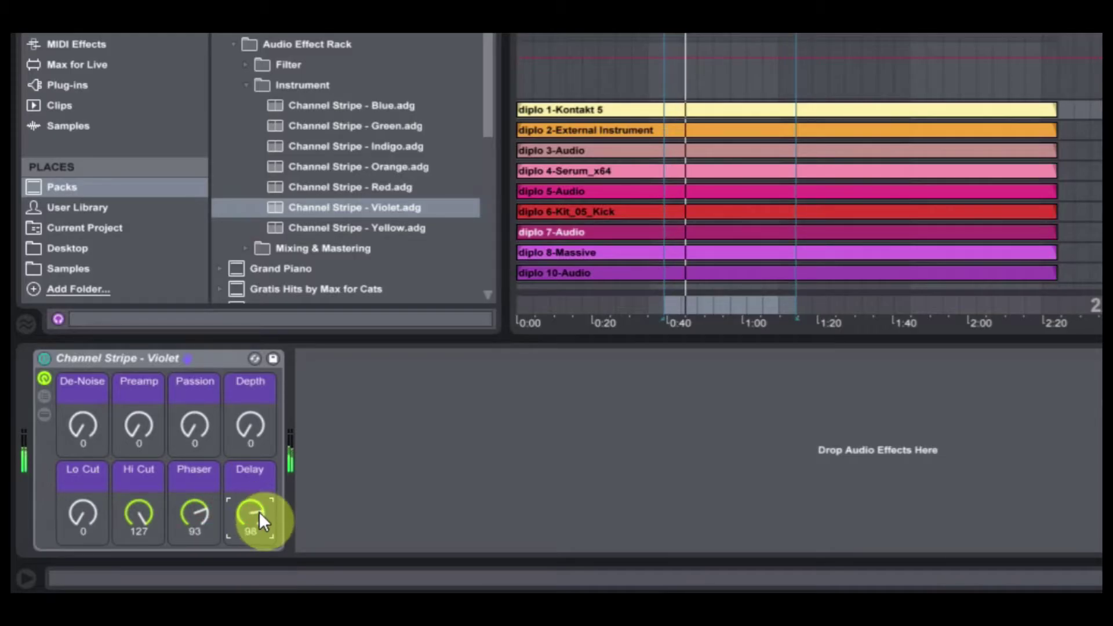
pyautogui.moveTo(194, 513); pyautogui.dragTo(195, 551)
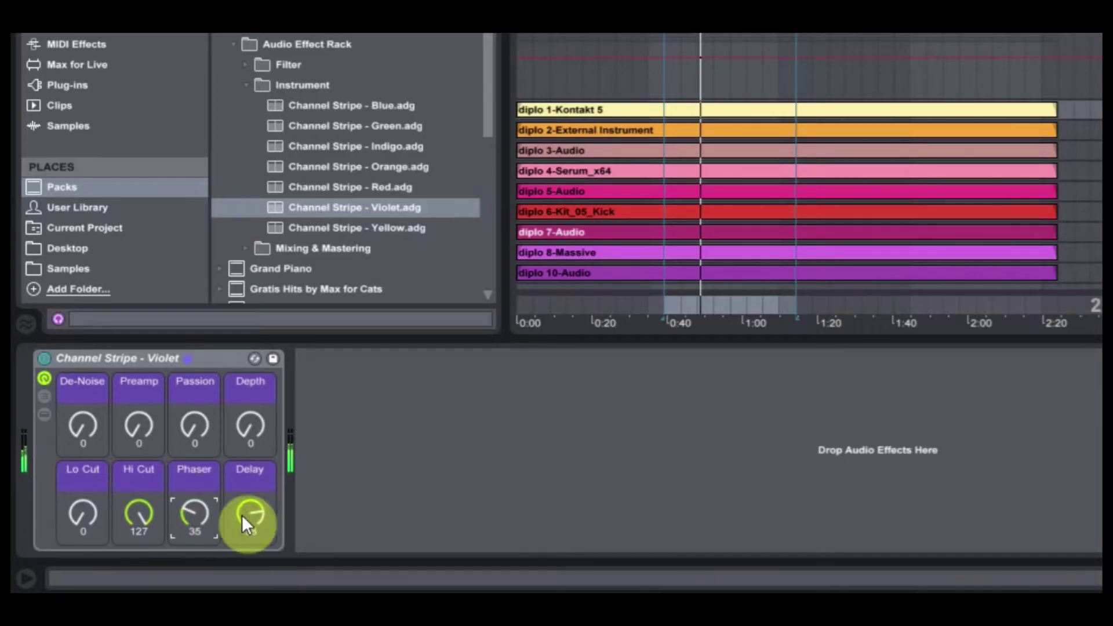
pyautogui.moveTo(252, 508); pyautogui.dragTo(252, 555)
# Step: Replace the Violet rack with Channel Stripe - Yellow and, during playback, set Glitch Repeat to 102 and Glitch Width to 61
pyautogui.moveTo(371, 227); pyautogui.dragTo(137, 358)
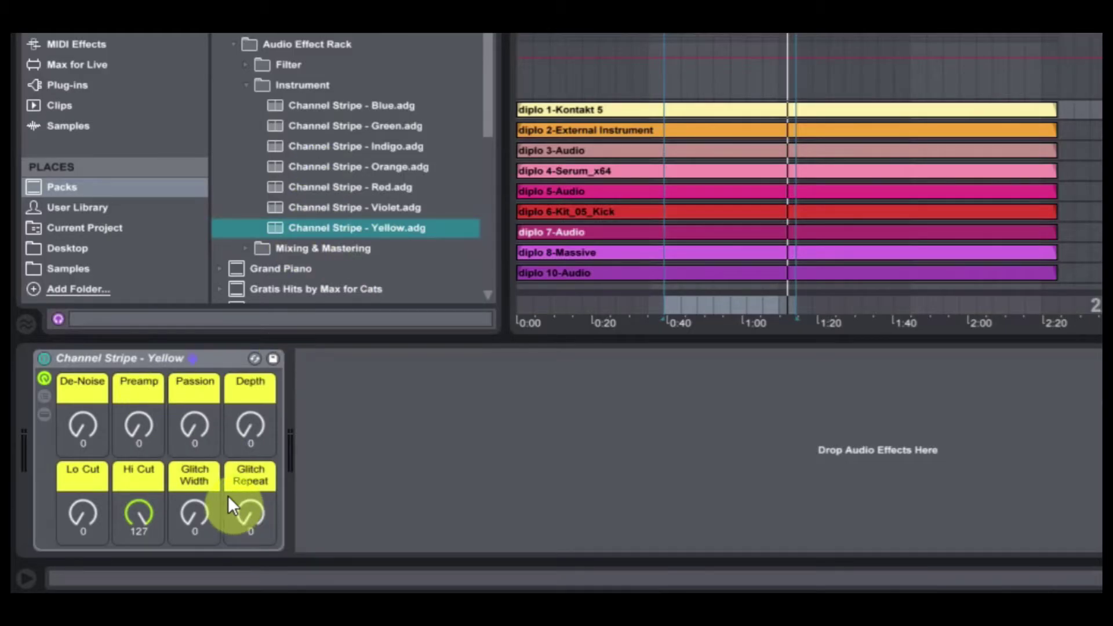
pyautogui.press('space')
pyautogui.moveTo(252, 512); pyautogui.dragTo(261, 514)
pyautogui.moveTo(262, 514); pyautogui.dragTo(258, 510)
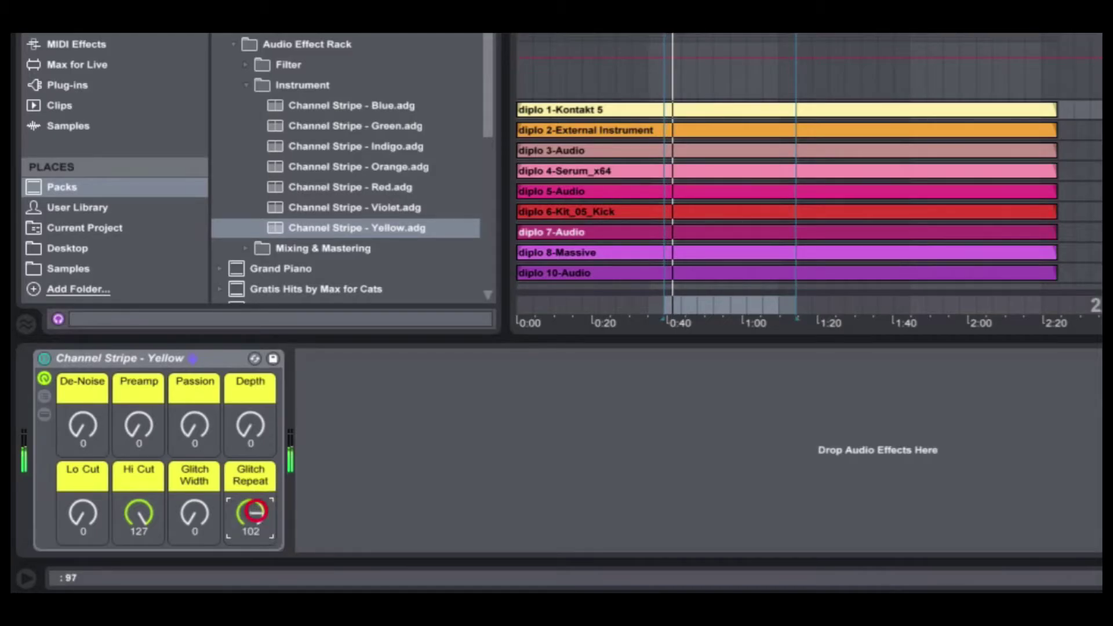
pyautogui.moveTo(191, 528); pyautogui.dragTo(190, 525)
pyautogui.click(252, 511)
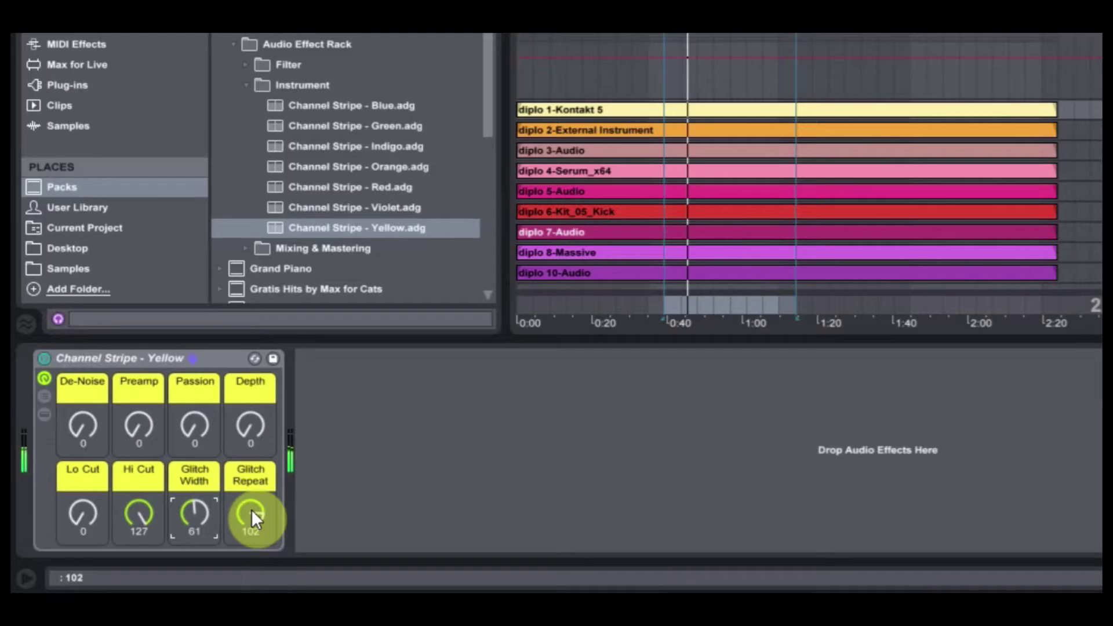
pyautogui.click(251, 512)
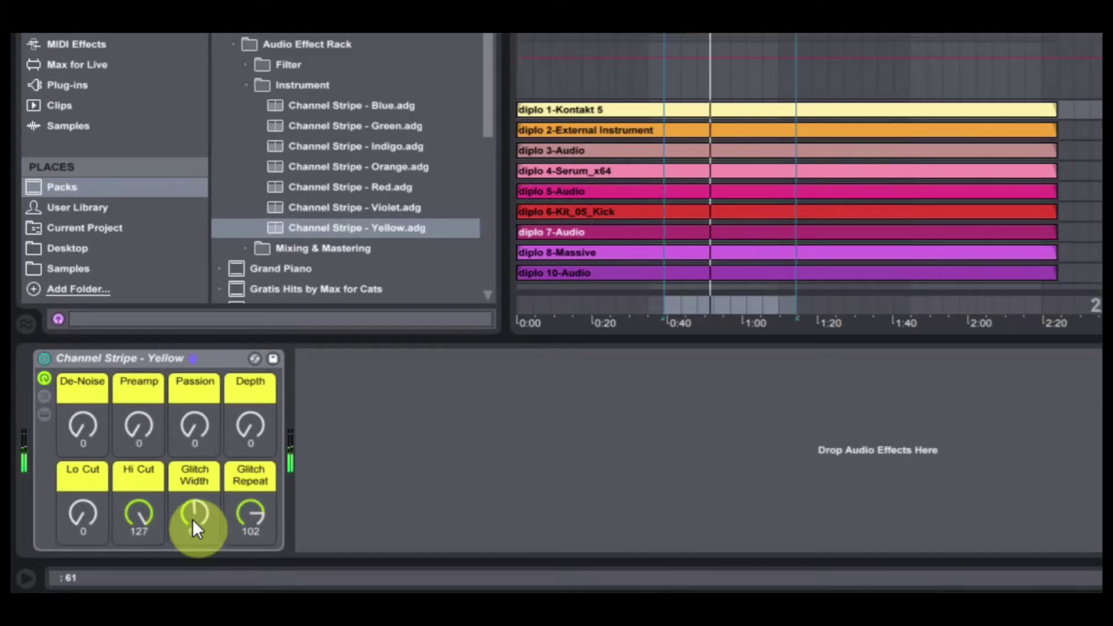
# Step: Set the Yellow rack's Glitch Width to 78, and try Glitch Repeat at 118 before lowering it to 67
pyautogui.moveTo(245, 511); pyautogui.dragTo(210, 462)
pyautogui.click(234, 505)
pyautogui.moveTo(249, 513); pyautogui.dragTo(202, 517)
pyautogui.moveTo(244, 515); pyautogui.dragTo(196, 519)
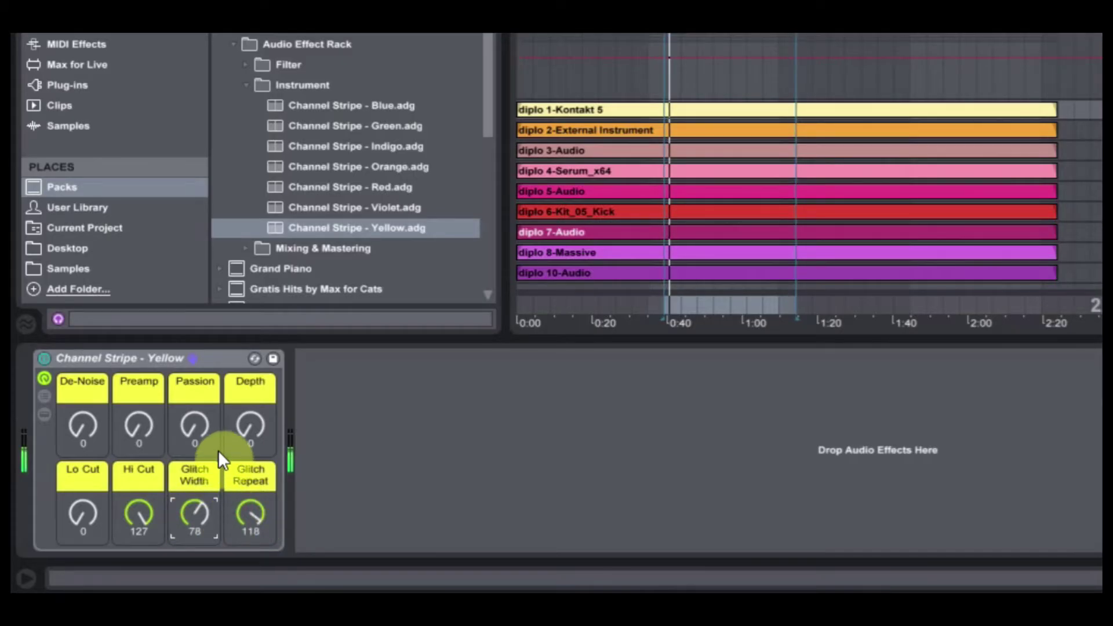
pyautogui.moveTo(259, 507)
pyautogui.mouseDown()
pyautogui.moveTo(257, 565)
pyautogui.moveTo(247, 520)
pyautogui.mouseUp()
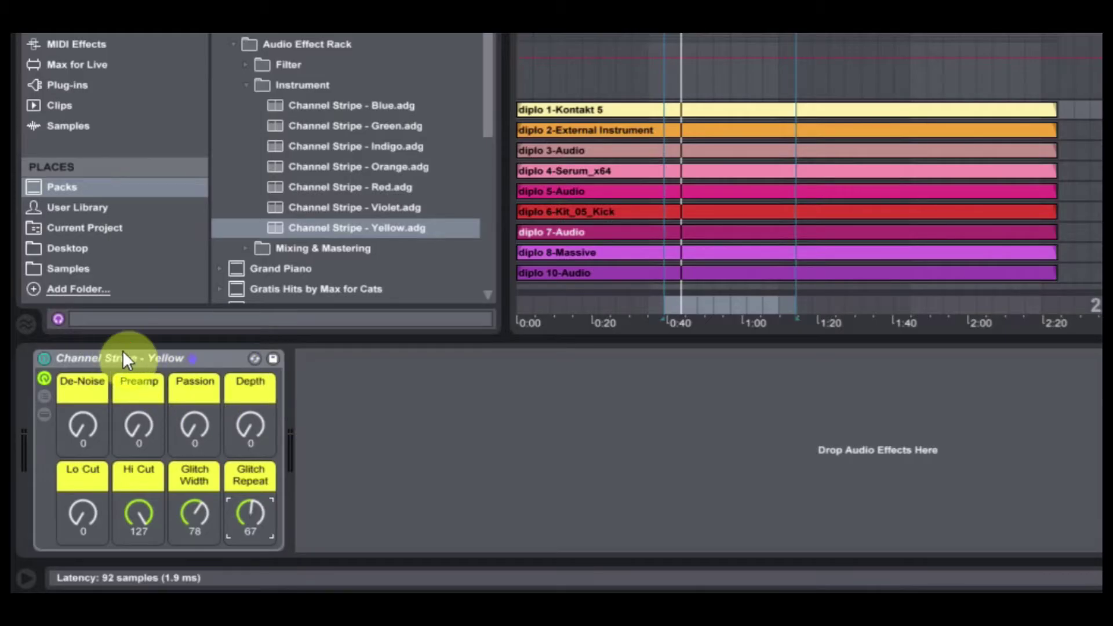
# Step: Delete the Yellow rack and load Brainless Hybrid Compressor from the Mixing & Mastering folder
pyautogui.click(162, 355)
pyautogui.press('Delete')
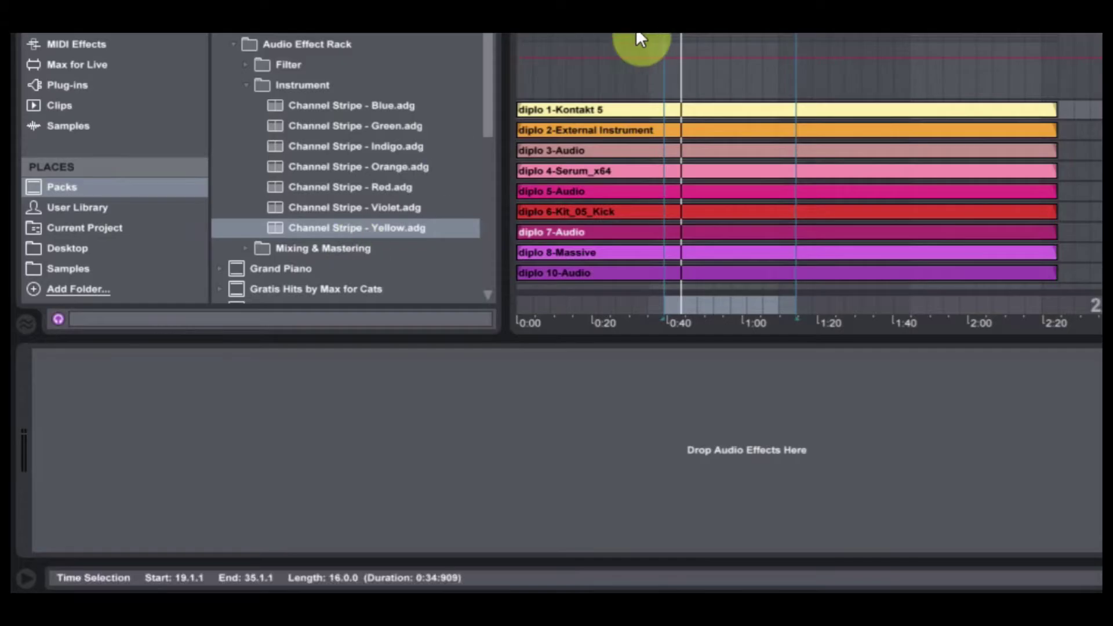
pyautogui.click(239, 247)
pyautogui.scroll(-3, 294, 216)
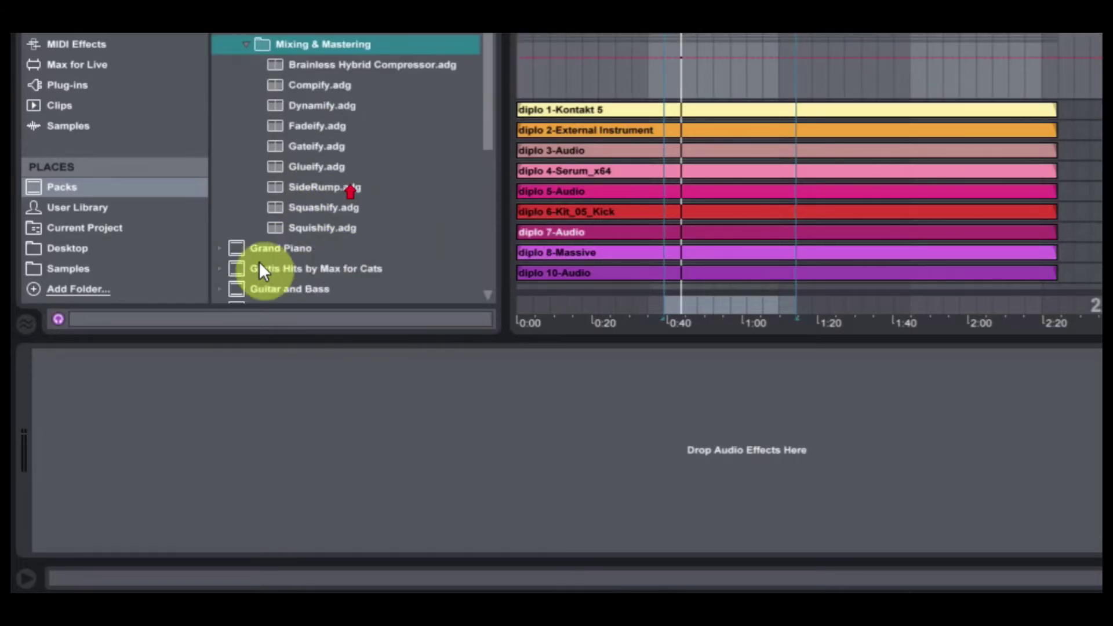
pyautogui.click(305, 65)
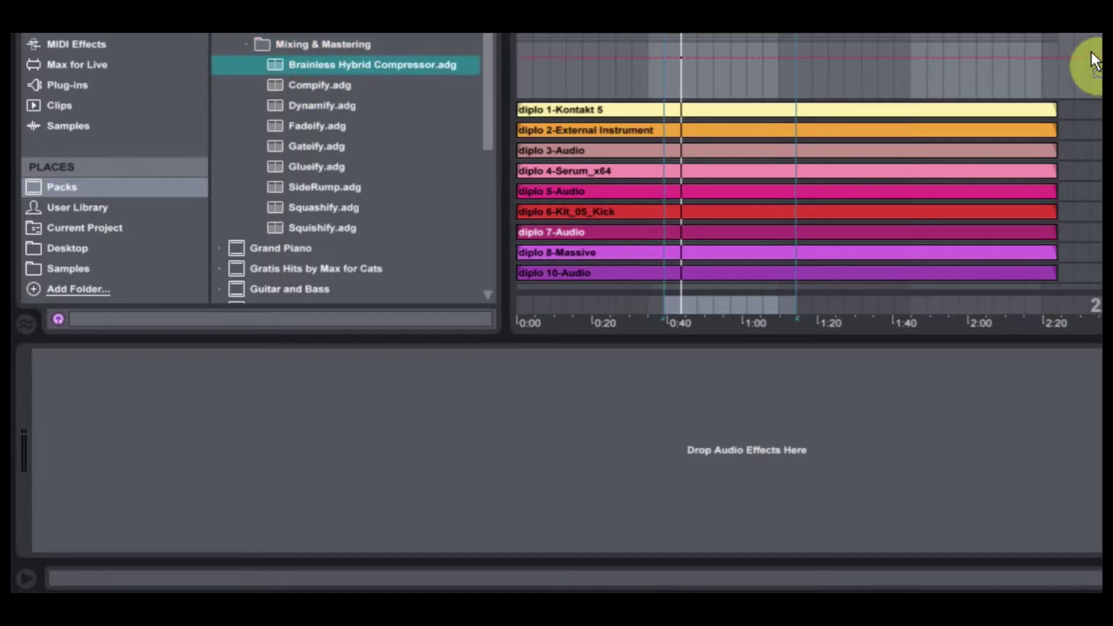
pyautogui.moveTo(305, 65); pyautogui.dragTo(31, 404)
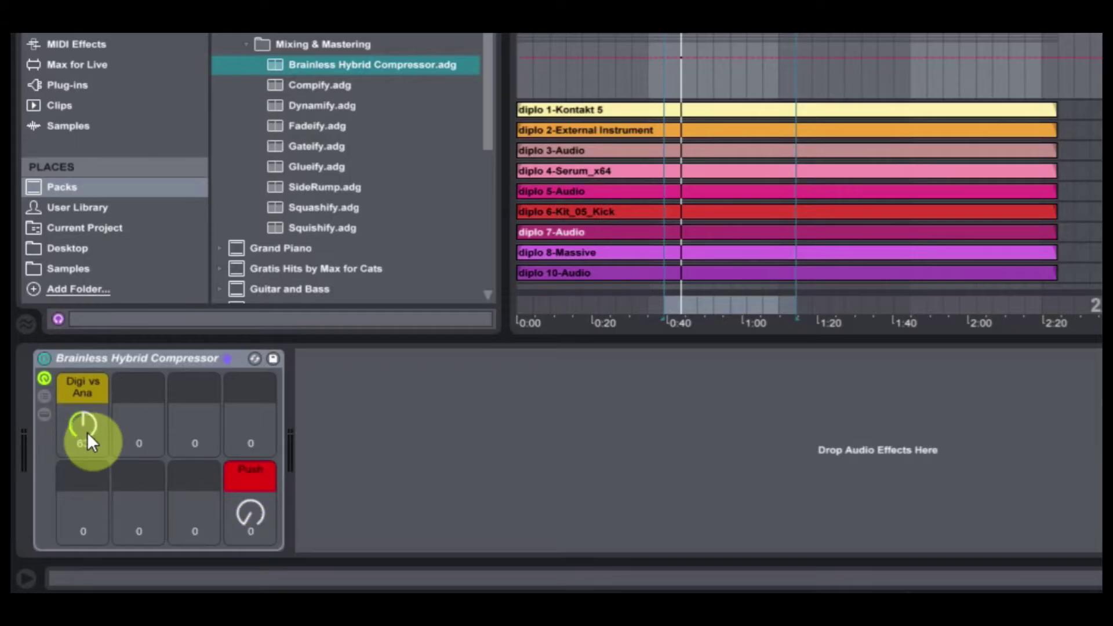
# Step: Try Digi vs Ana at 41 and 78, then set Push to 61 and Digi vs Ana to 127
pyautogui.moveTo(90, 419); pyautogui.dragTo(89, 458)
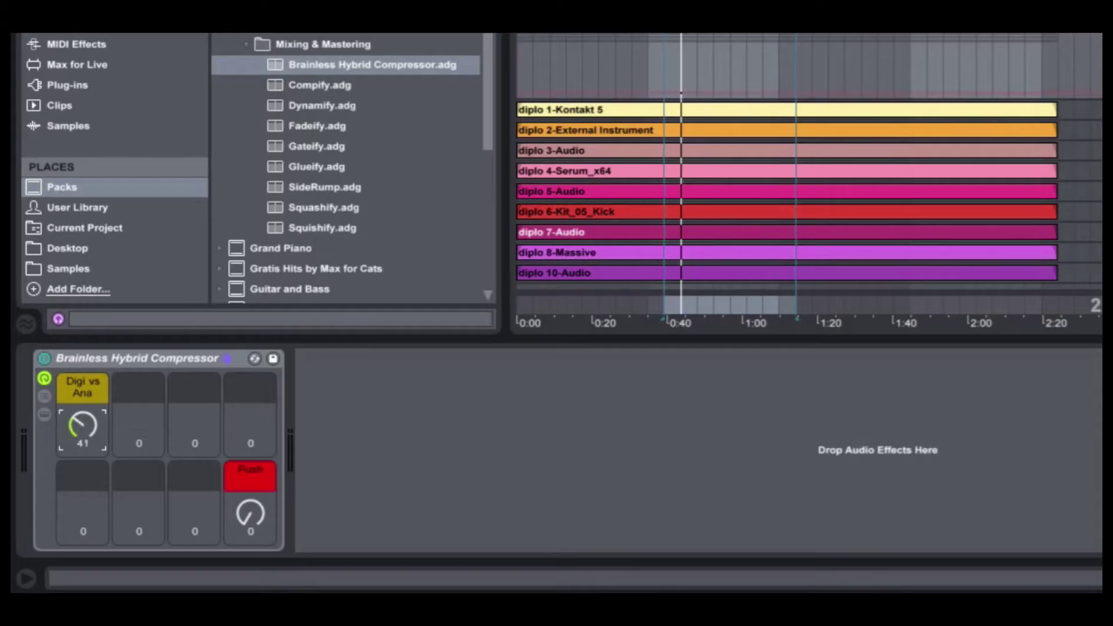
pyautogui.moveTo(88, 420); pyautogui.dragTo(89, 458)
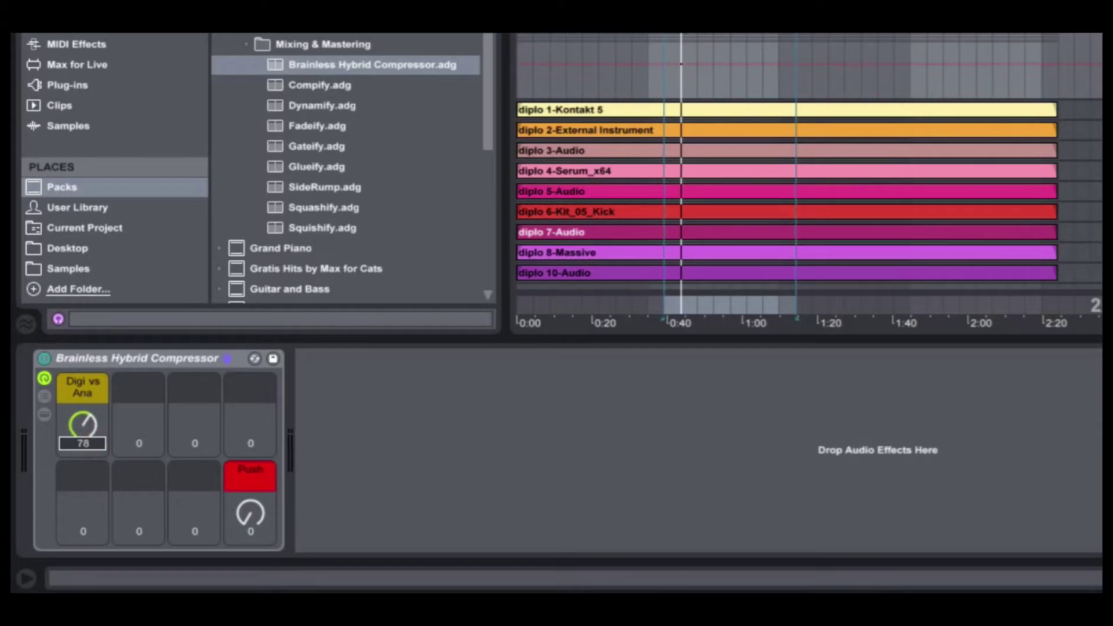
pyautogui.moveTo(255, 517); pyautogui.dragTo(255, 482)
pyautogui.moveTo(82, 426); pyautogui.dragTo(83, 400)
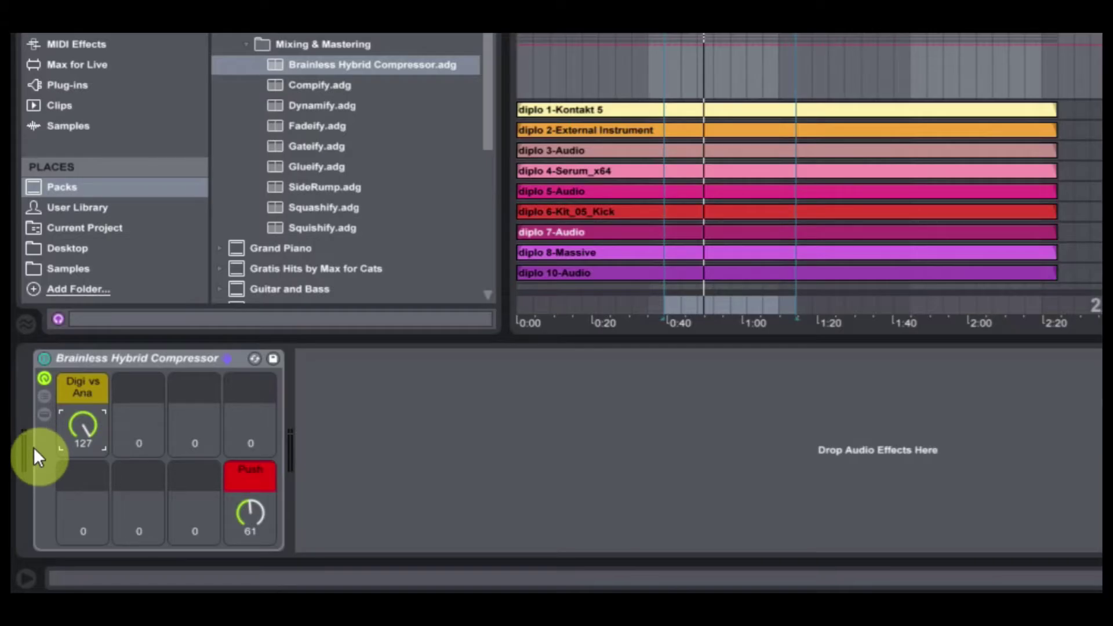
# Step: Replace Brainless Hybrid Compressor with the Compify rack and set its Push macro to 85
pyautogui.click(123, 356)
pyautogui.press('Delete')
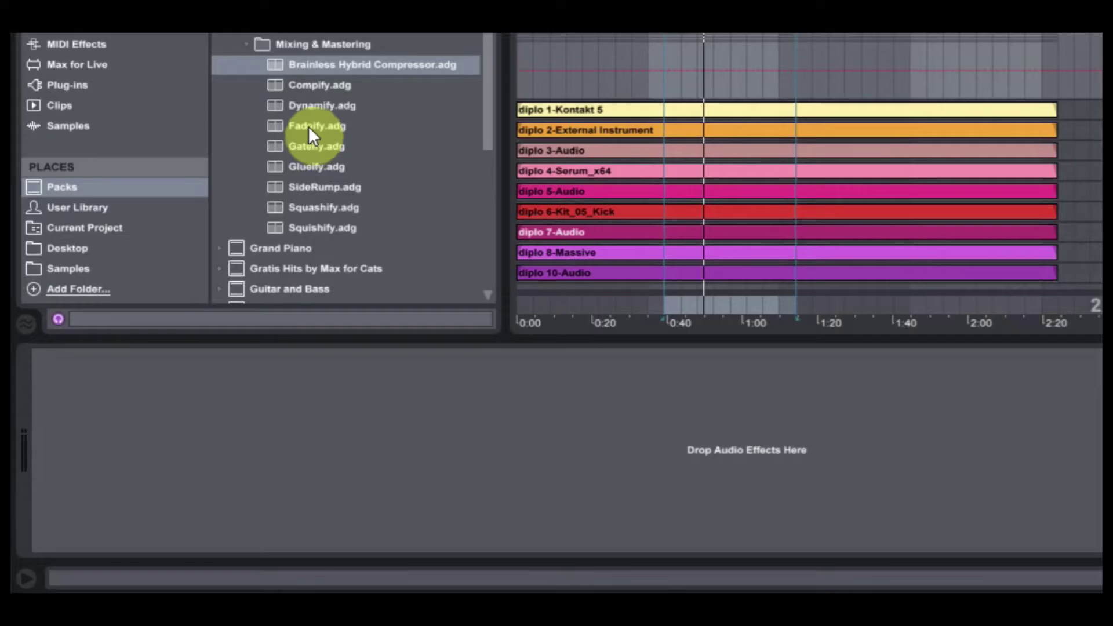
pyautogui.moveTo(313, 85); pyautogui.dragTo(385, 428)
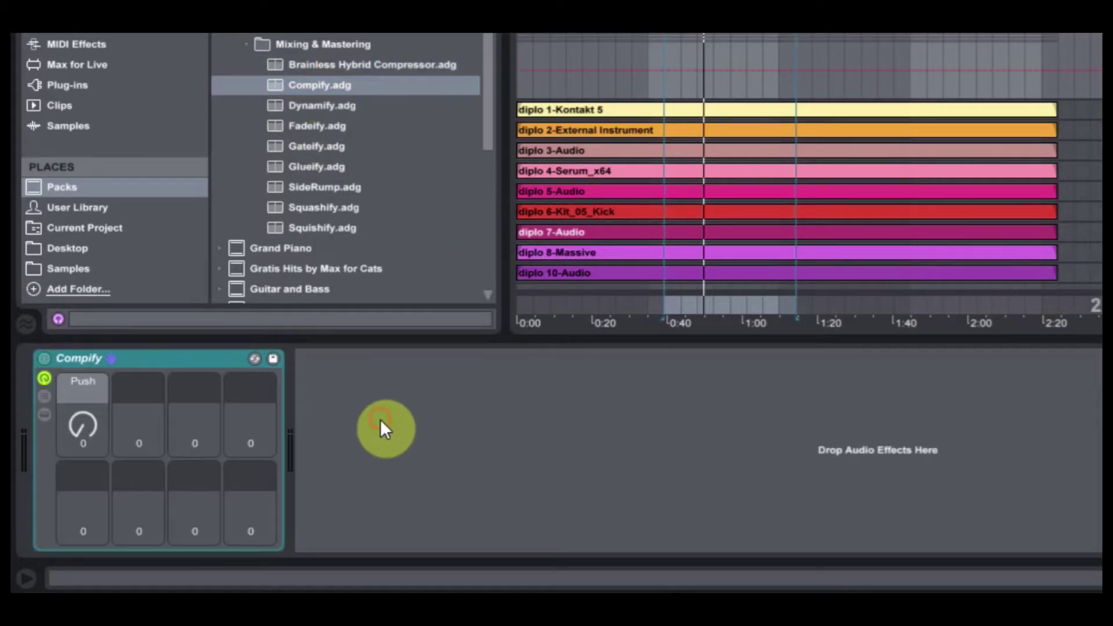
pyautogui.moveTo(87, 430); pyautogui.dragTo(88, 385)
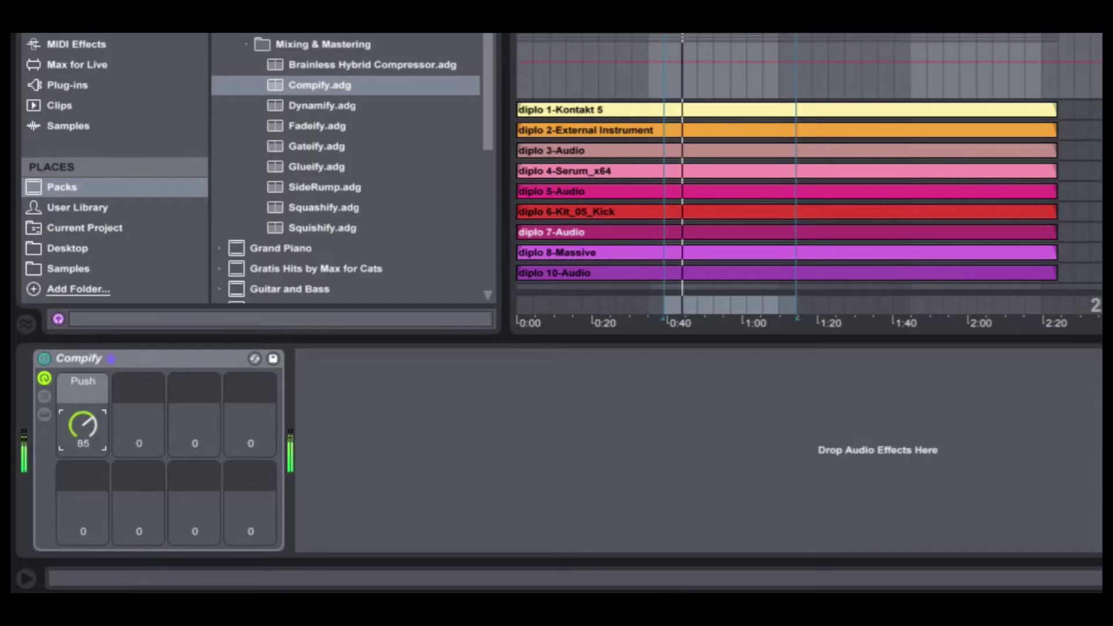
# Step: Switch Compify off and on again to compare the sound, then try Push at 119 and set it to 101
pyautogui.click(46, 355)
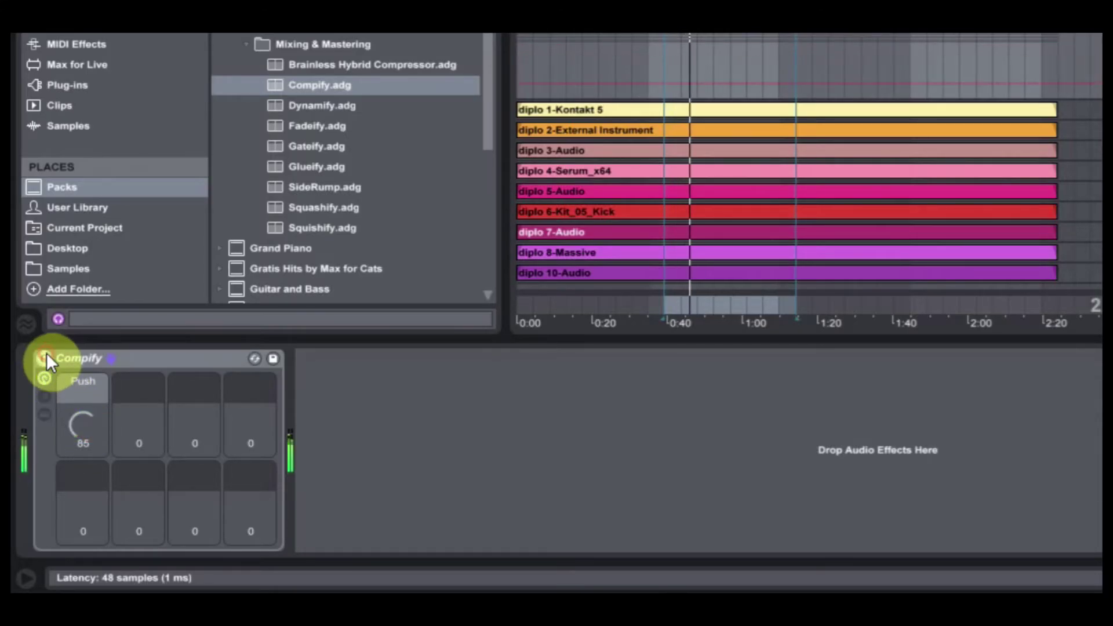
pyautogui.click(47, 356)
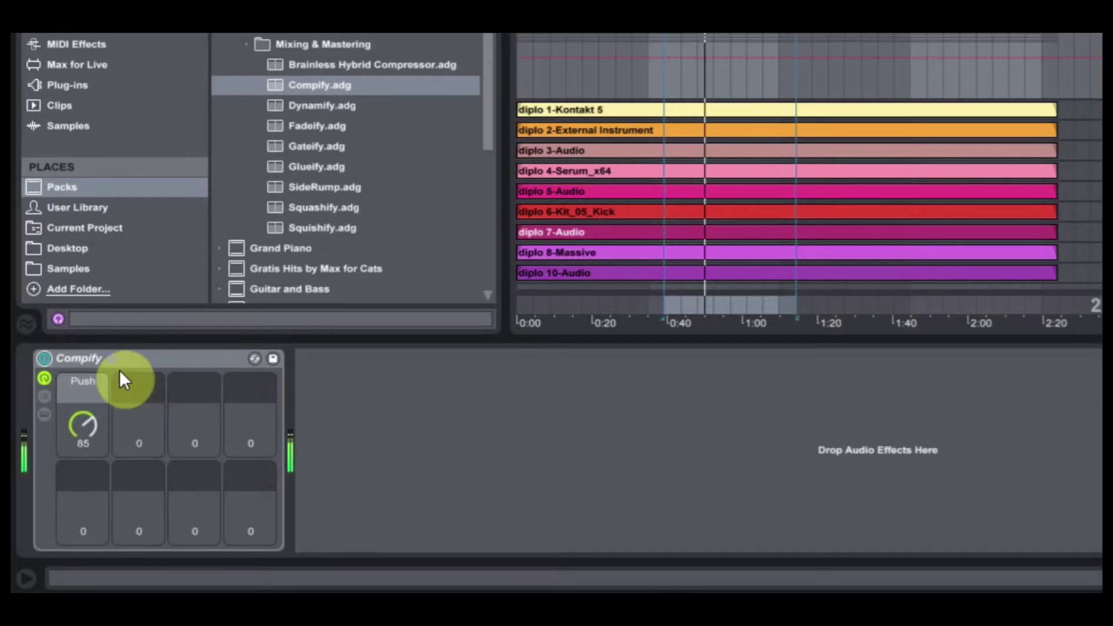
pyautogui.click(82, 361)
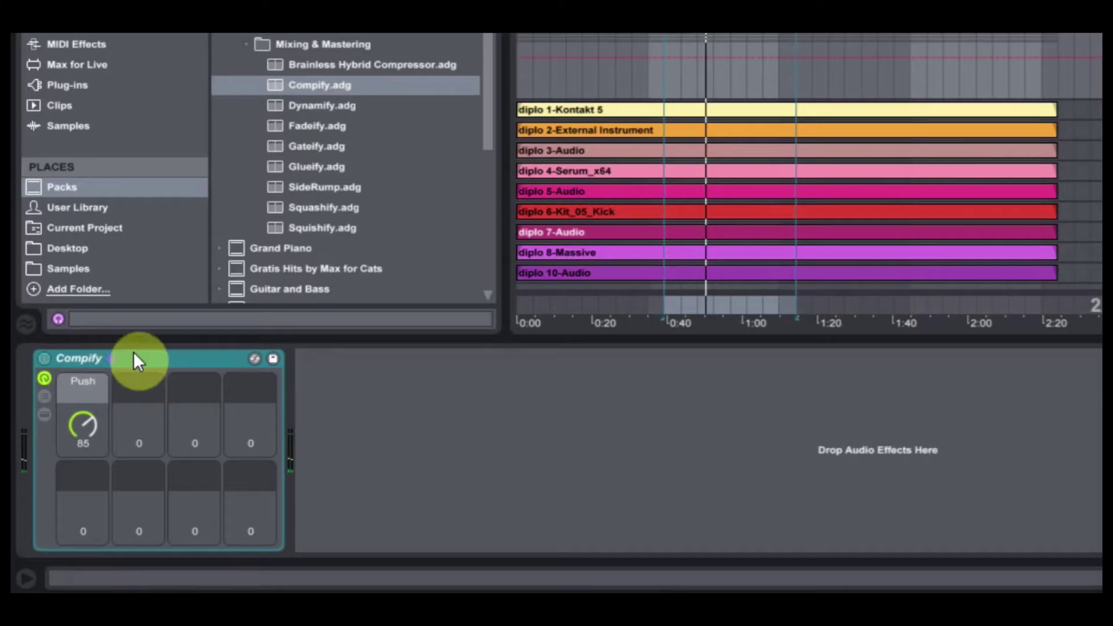
pyautogui.moveTo(84, 422); pyautogui.dragTo(85, 408)
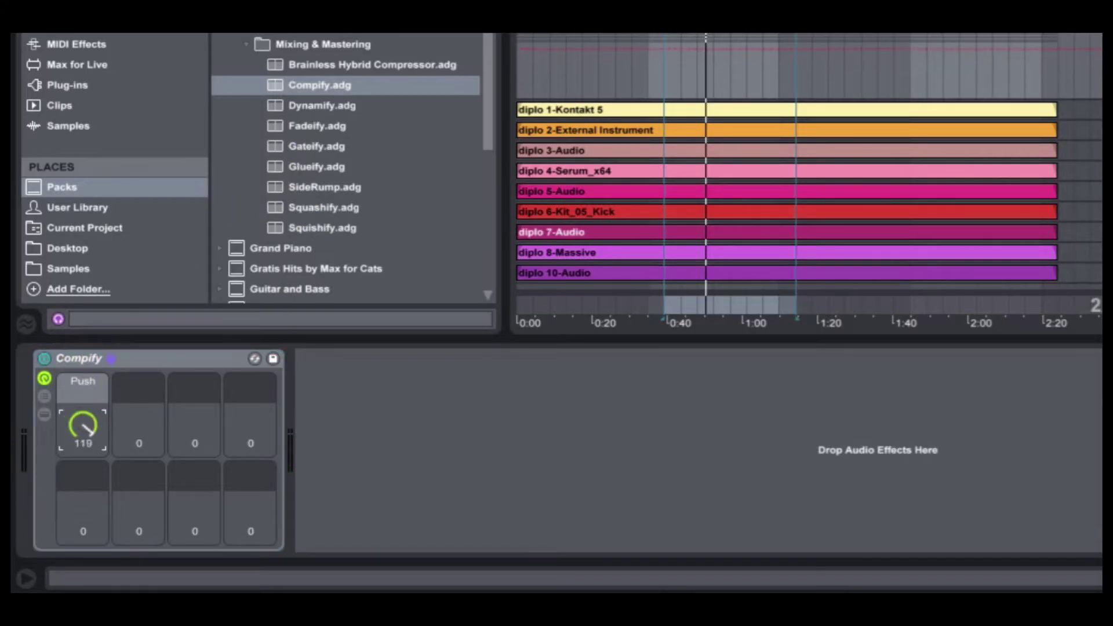
# Step: Replace the Compify rack with Dynamify
pyautogui.click(179, 360)
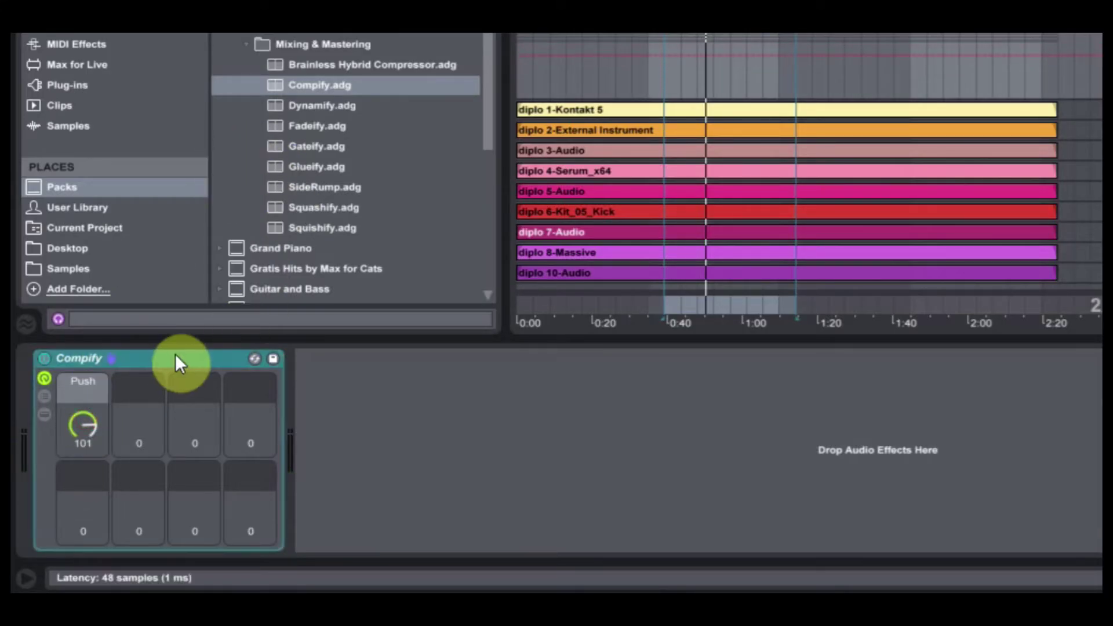
pyautogui.press('Delete')
pyautogui.moveTo(318, 104); pyautogui.dragTo(250, 458)
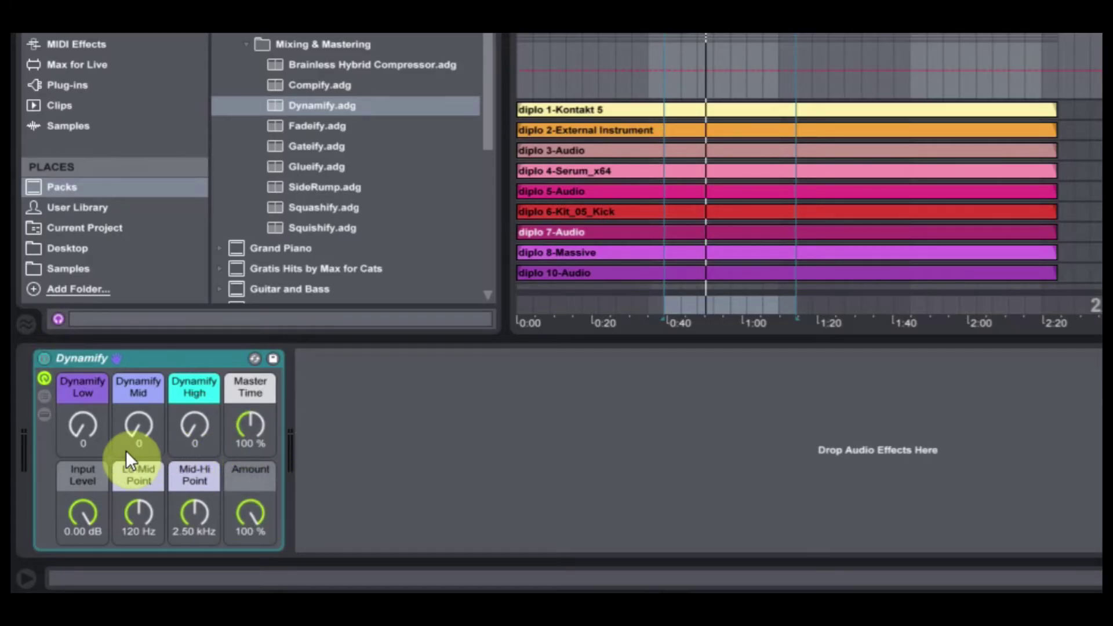
# Step: Set Dynamify Low to 82, Dynamify Mid to 48, Dynamify High to 74 and Master Time to 10 %
pyautogui.moveTo(87, 426); pyautogui.dragTo(87, 378)
pyautogui.moveTo(138, 425); pyautogui.dragTo(194, 396)
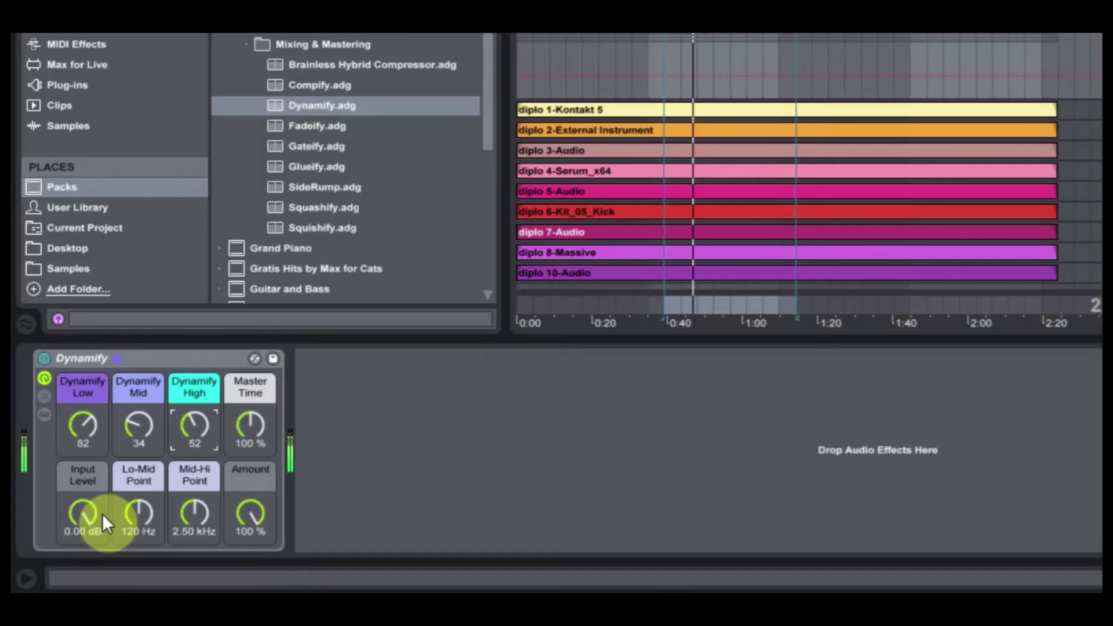
pyautogui.moveTo(228, 427); pyautogui.dragTo(157, 439)
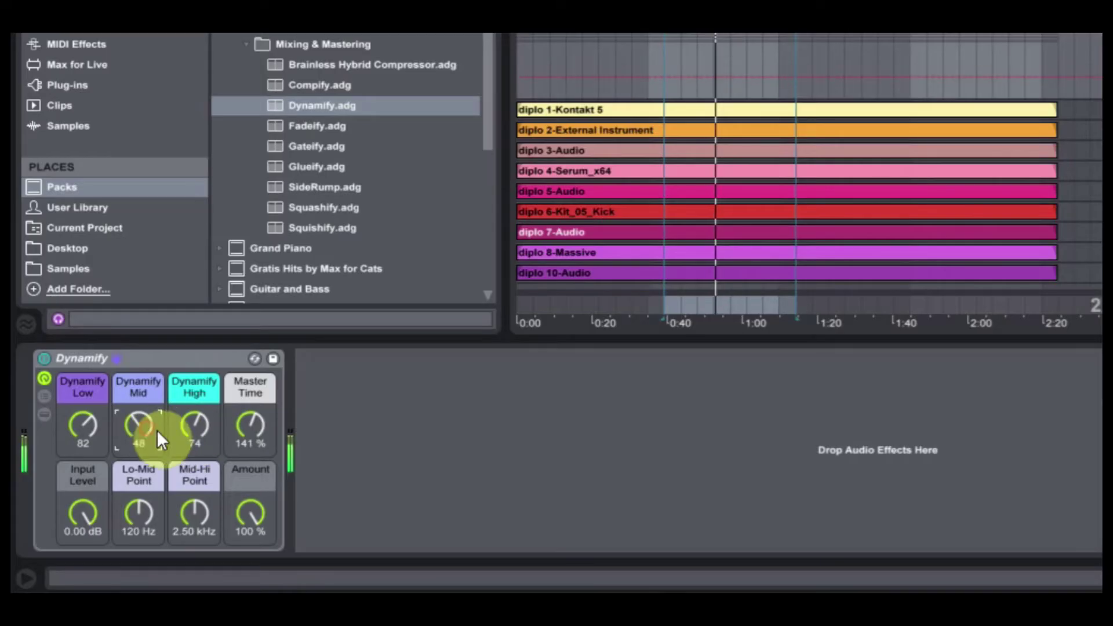
pyautogui.moveTo(259, 425)
pyautogui.mouseDown()
pyautogui.moveTo(232, 481)
pyautogui.moveTo(258, 426)
pyautogui.mouseUp()
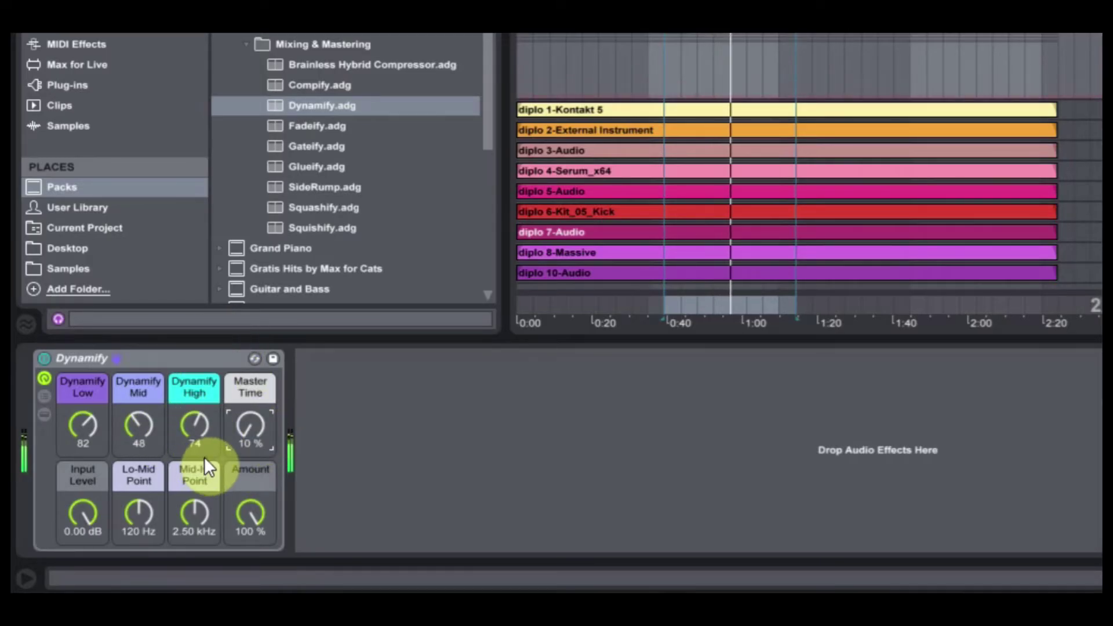
# Step: Bypass Dynamify to compare the sound, turn it back on and select the rack
pyautogui.click(46, 357)
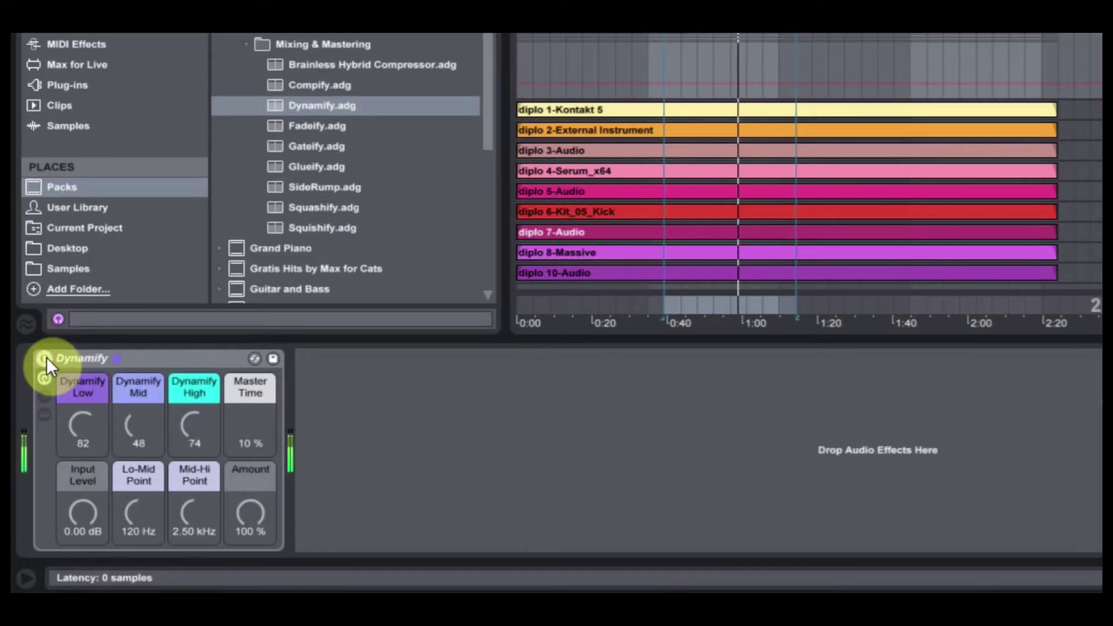
pyautogui.click(46, 357)
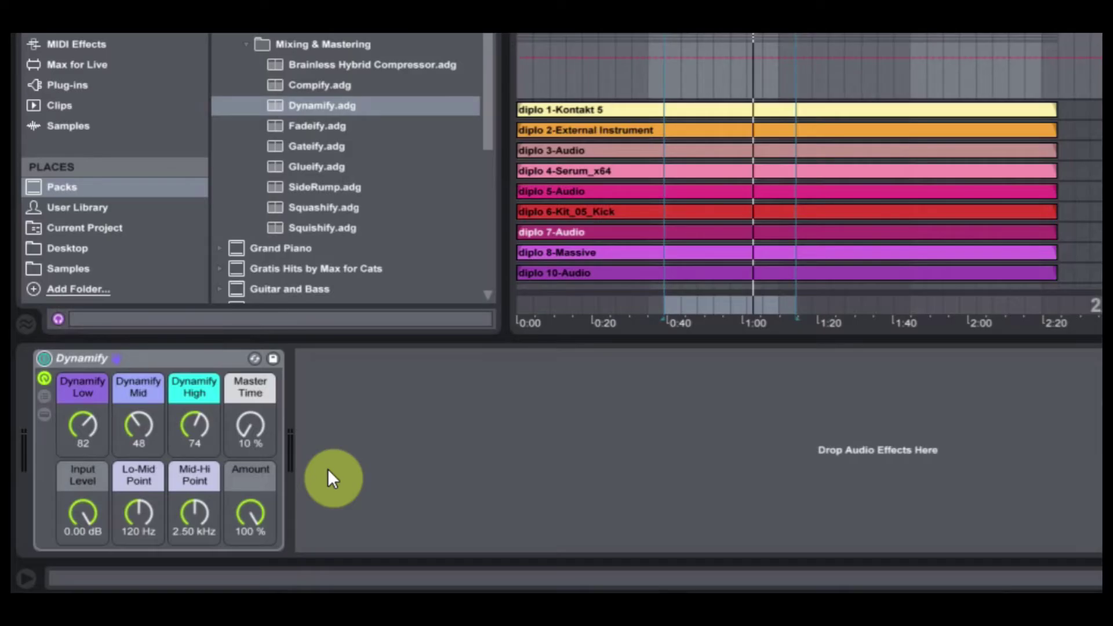
pyautogui.click(91, 356)
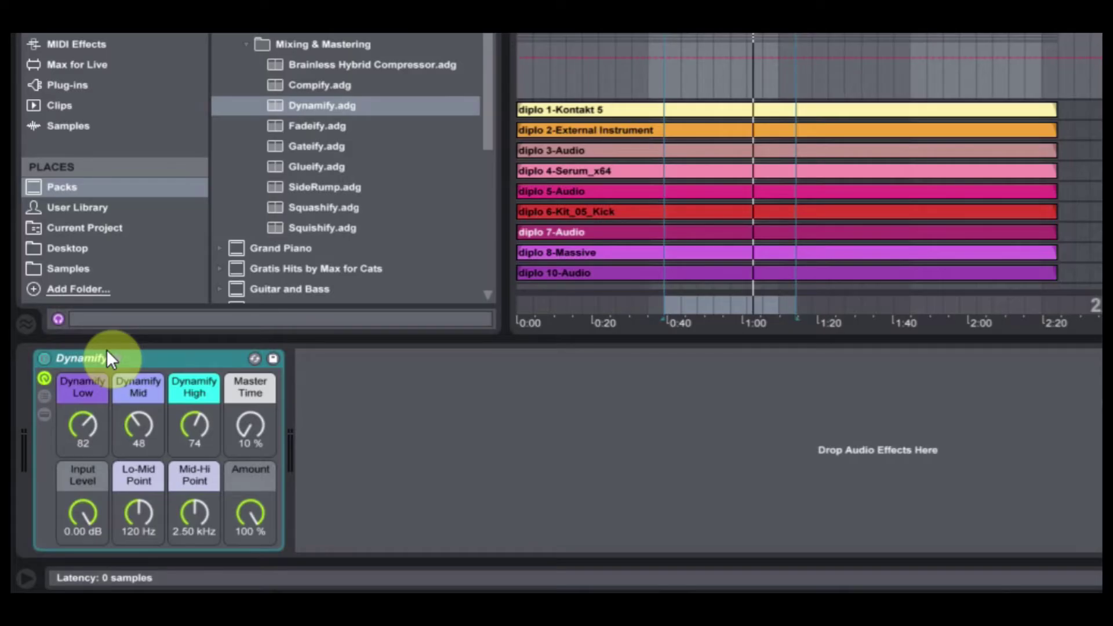
# Step: Replace the Dynamify rack with Fadeify and turn its Fadeify macro down to 68 during playback
pyautogui.press('Delete')
pyautogui.moveTo(317, 126); pyautogui.dragTo(192, 441)
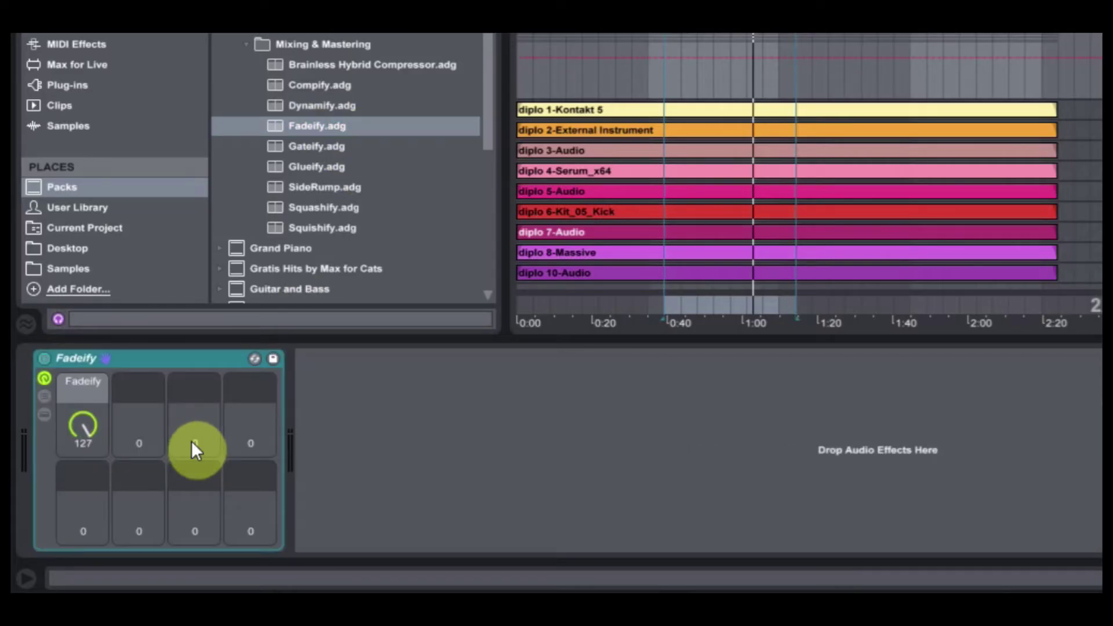
pyautogui.press('space')
pyautogui.moveTo(92, 433); pyautogui.dragTo(91, 458)
pyautogui.moveTo(98, 417); pyautogui.dragTo(86, 455)
# Step: Reveal the Utility device inside the Fadeify chain and sweep the Fadeify macro up and down to examine how the gain follows
pyautogui.click(45, 397)
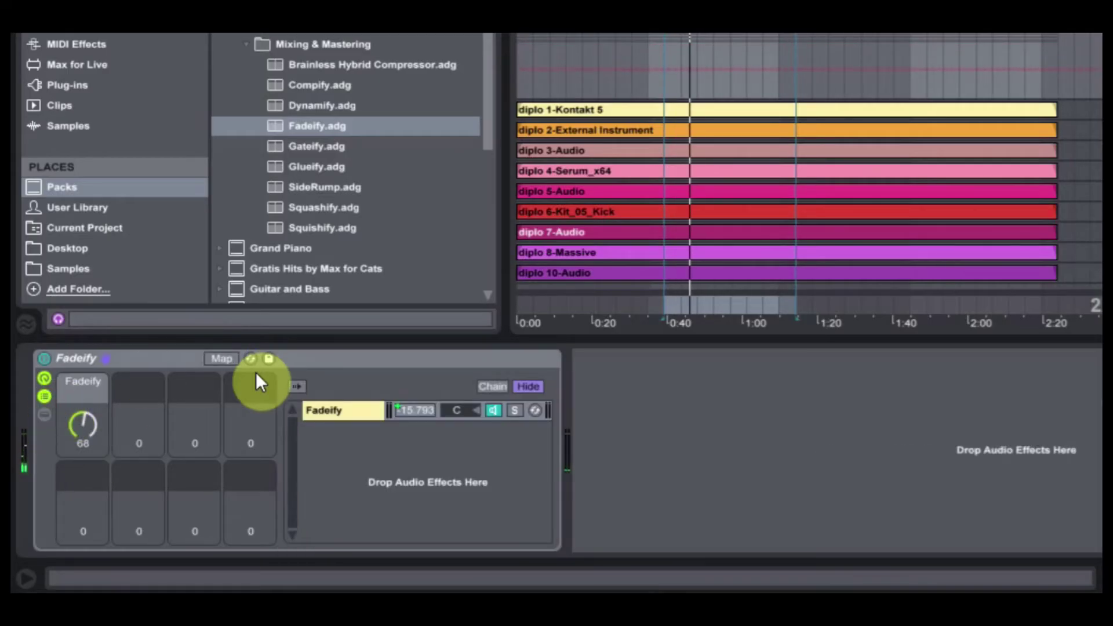
pyautogui.click(308, 411)
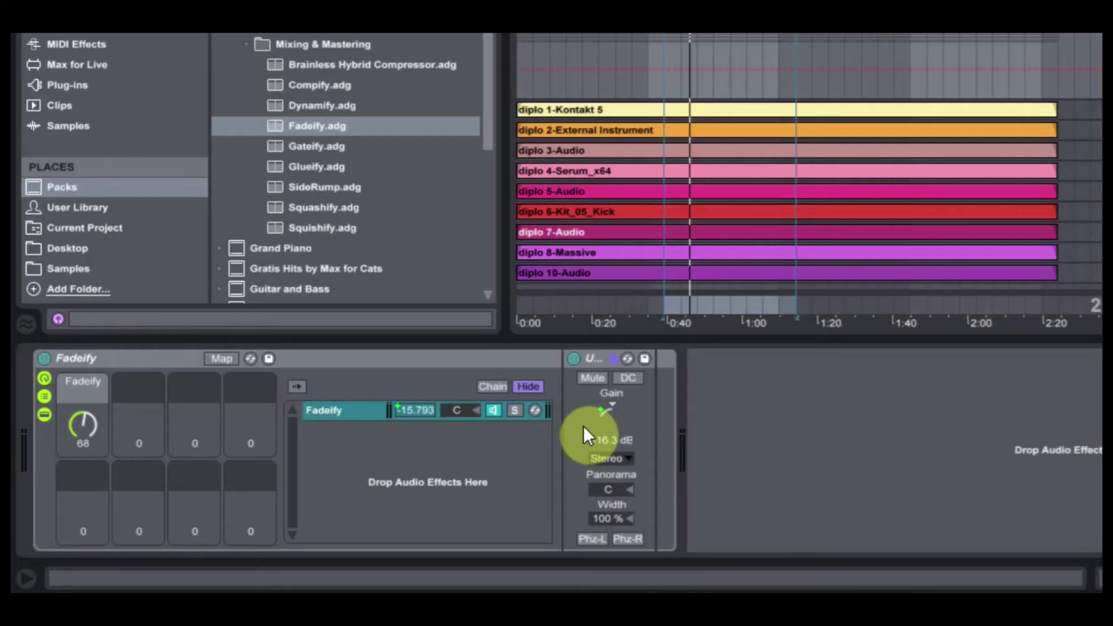
pyautogui.click(80, 431)
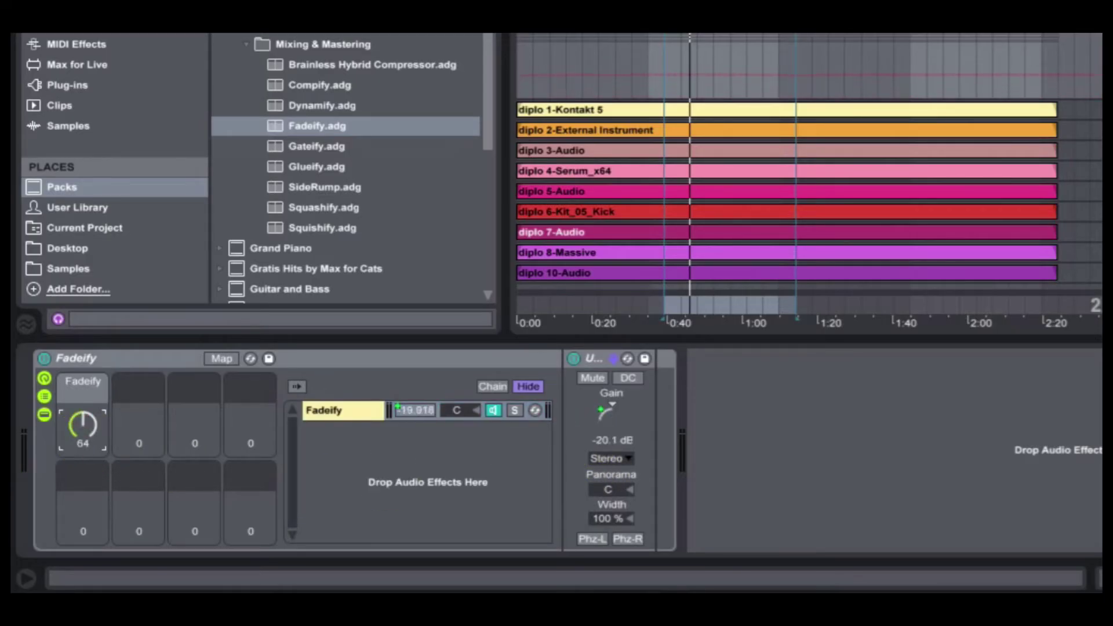
pyautogui.moveTo(80, 430); pyautogui.dragTo(80, 365)
pyautogui.moveTo(83, 426); pyautogui.dragTo(83, 472)
# Step: Replace Fadeify with the Gateify rack and raise its Gate macro to around the middle of its range during playback
pyautogui.doubleClick(316, 146)
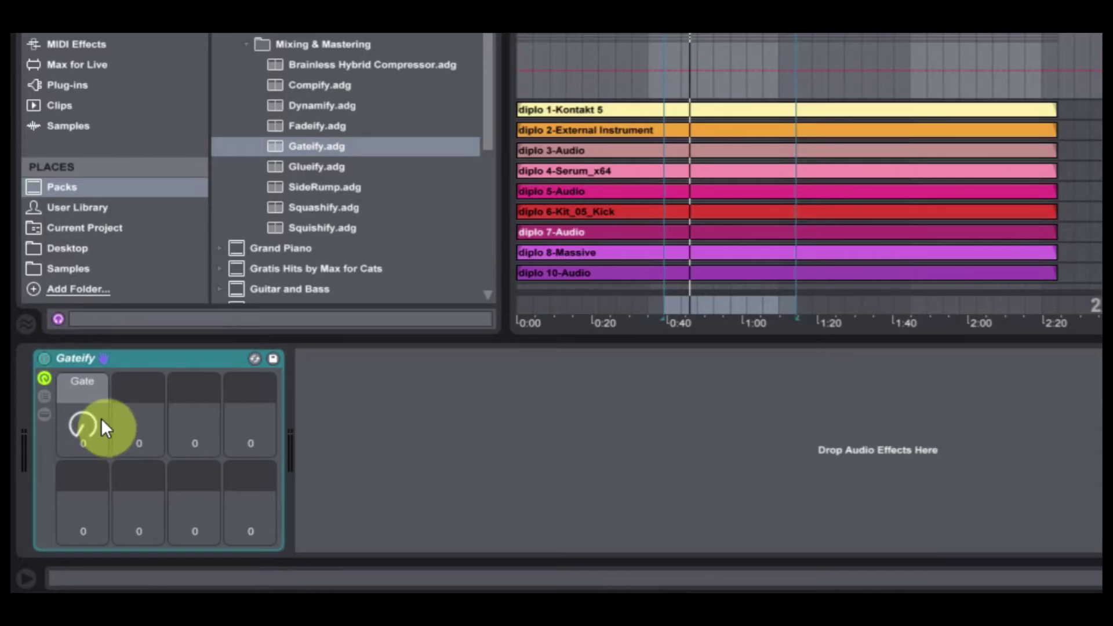
pyautogui.press('space')
pyautogui.moveTo(101, 426)
pyautogui.mouseDown()
pyautogui.moveTo(100, 407)
pyautogui.moveTo(85, 420)
pyautogui.mouseUp()
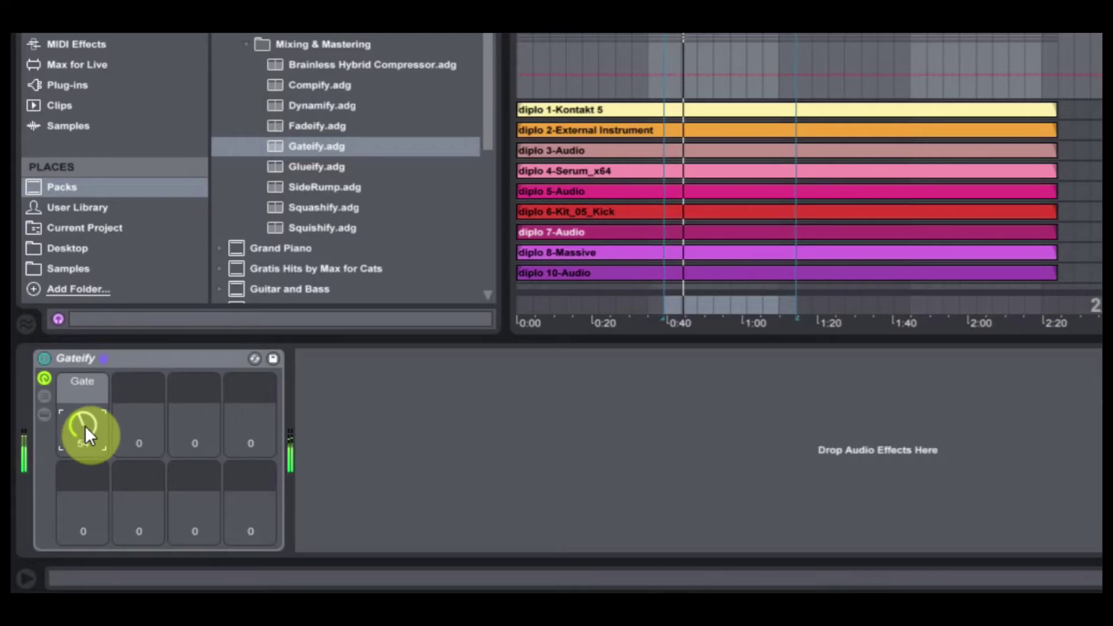
pyautogui.moveTo(89, 422); pyautogui.dragTo(89, 423)
# Step: Replace Gateify with the Glueify rack and set its Push macro to 85 during playback
pyautogui.doubleClick(313, 167)
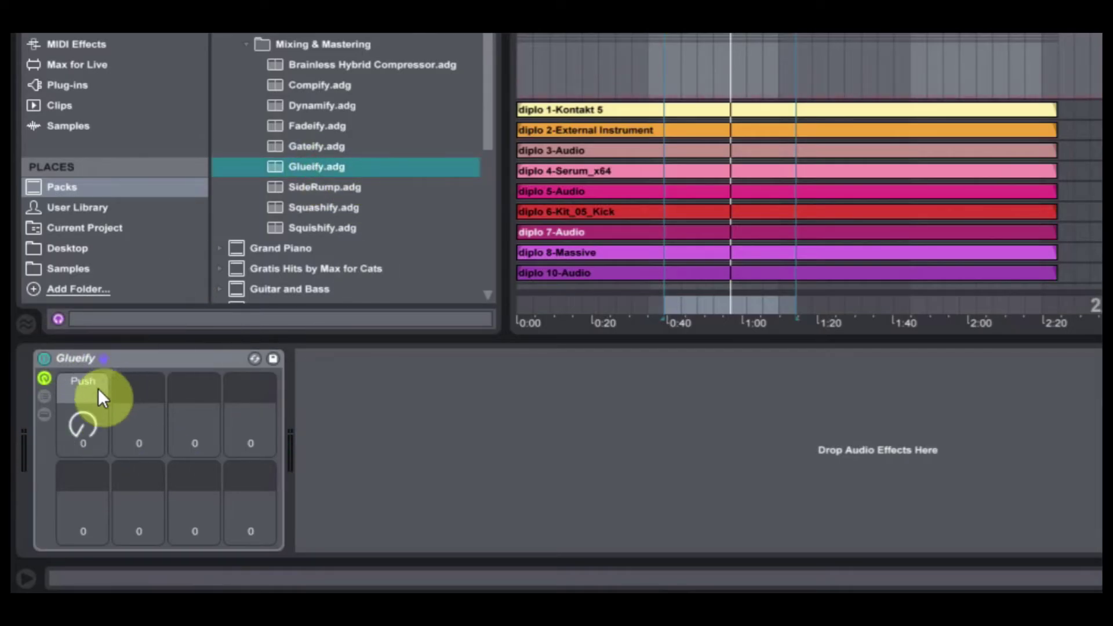
pyautogui.press('space')
pyautogui.moveTo(82, 425)
pyautogui.mouseDown()
pyautogui.moveTo(73, 387)
pyautogui.moveTo(74, 420)
pyautogui.mouseUp()
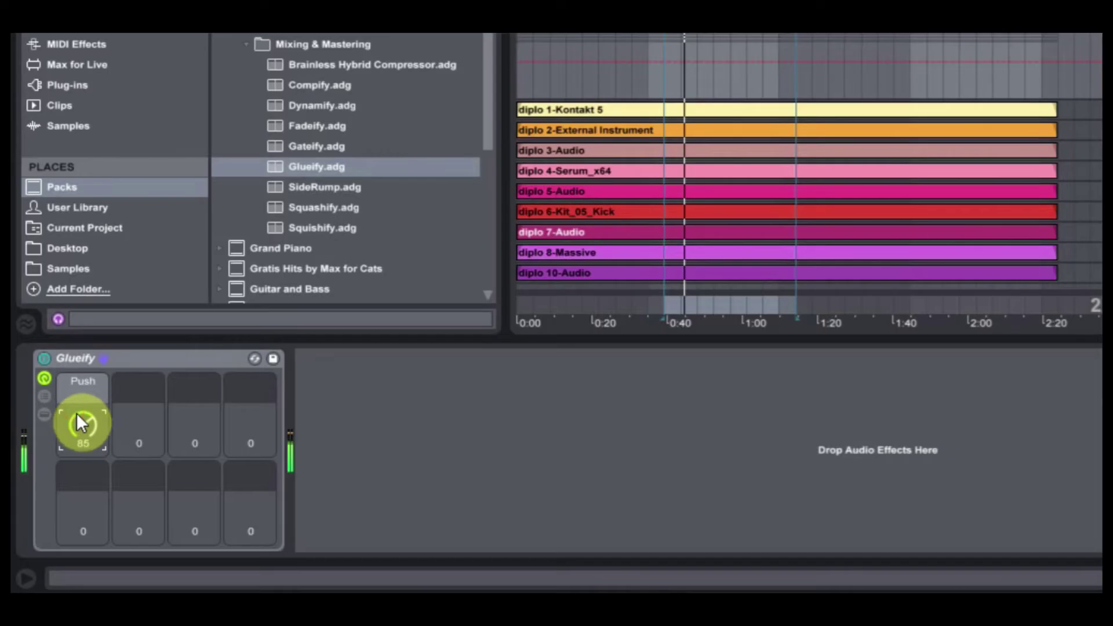
# Step: Bypass Glueify and turn it back on to compare the sound, and set Push to 87
pyautogui.click(45, 359)
pyautogui.click(45, 359)
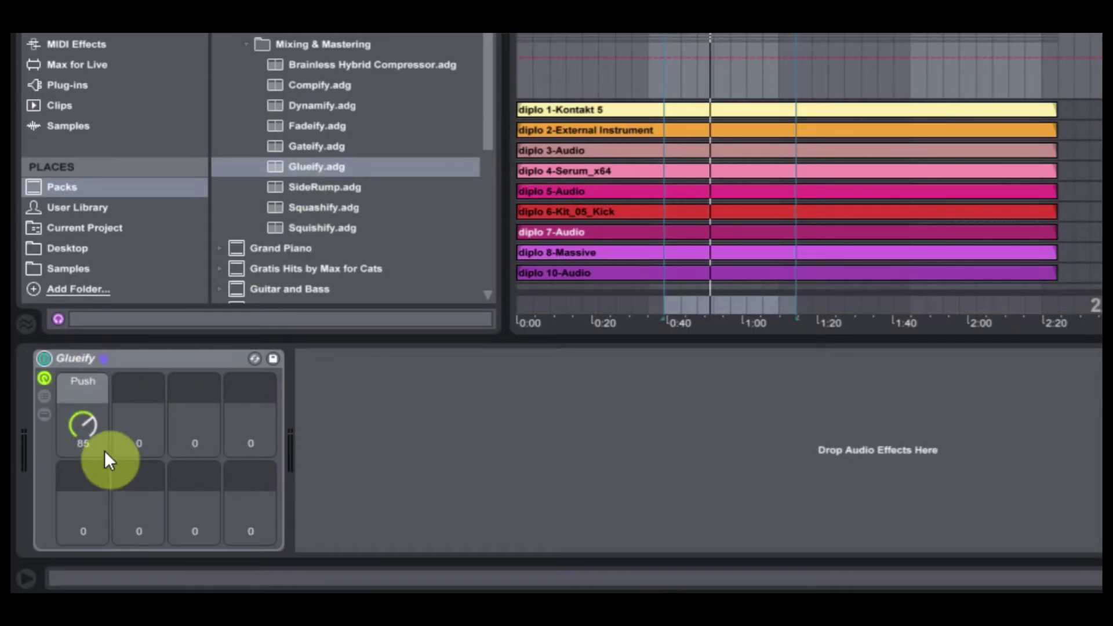
pyautogui.moveTo(87, 422)
pyautogui.mouseDown()
pyautogui.moveTo(87, 412)
pyautogui.moveTo(94, 441)
pyautogui.mouseUp()
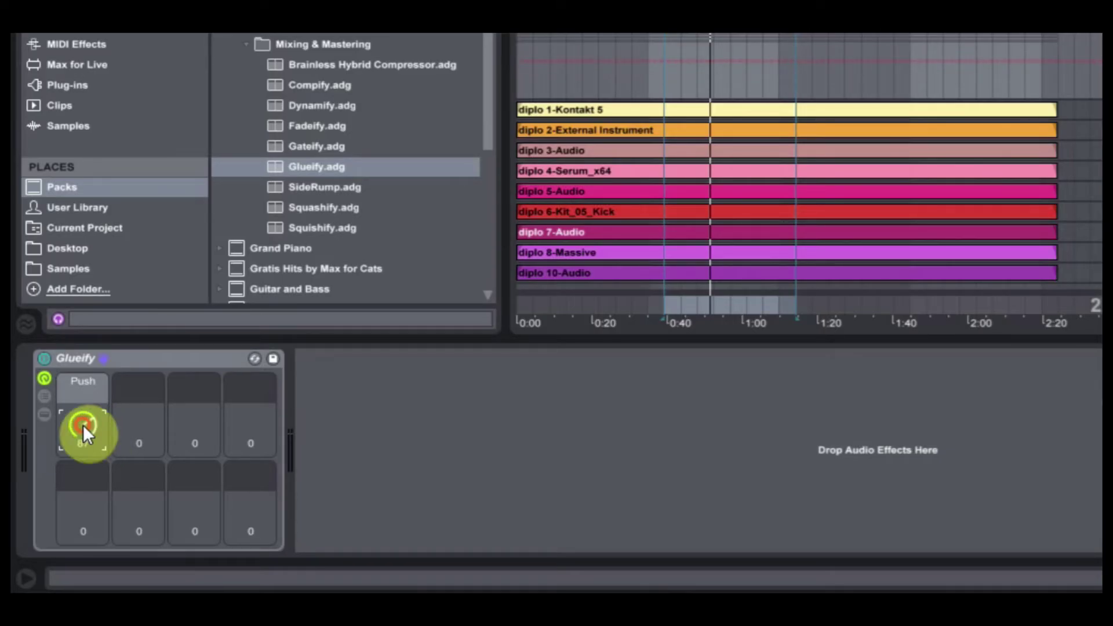
# Step: Replace the Glueify rack with SideRump and sweep its Rump macro up and down, ending at 127
pyautogui.click(126, 365)
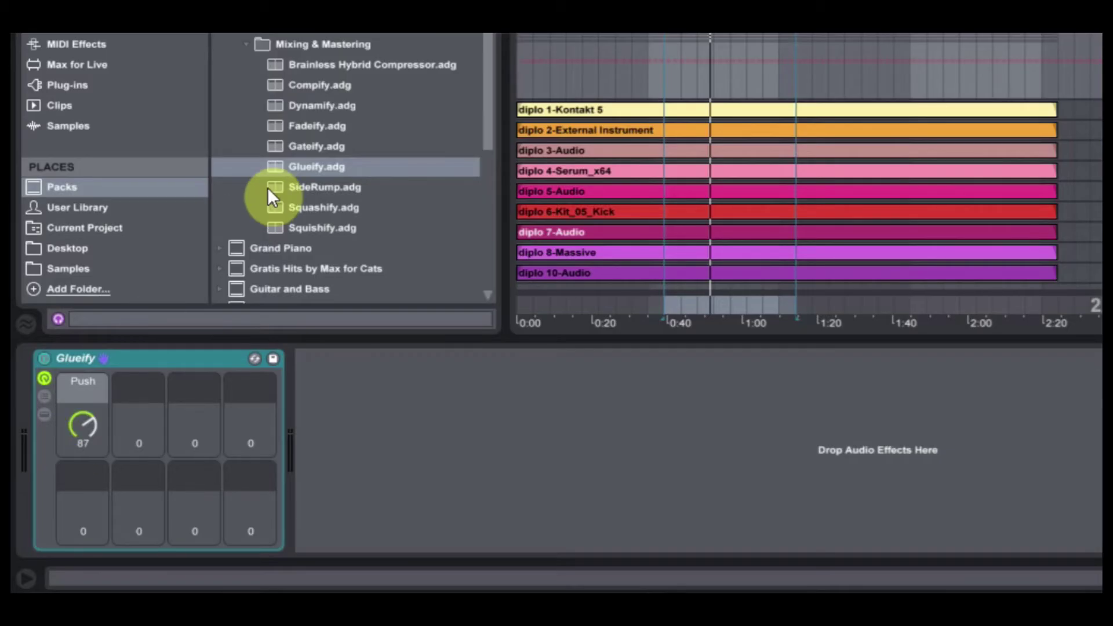
pyautogui.press('Delete')
pyautogui.moveTo(295, 186); pyautogui.dragTo(195, 440)
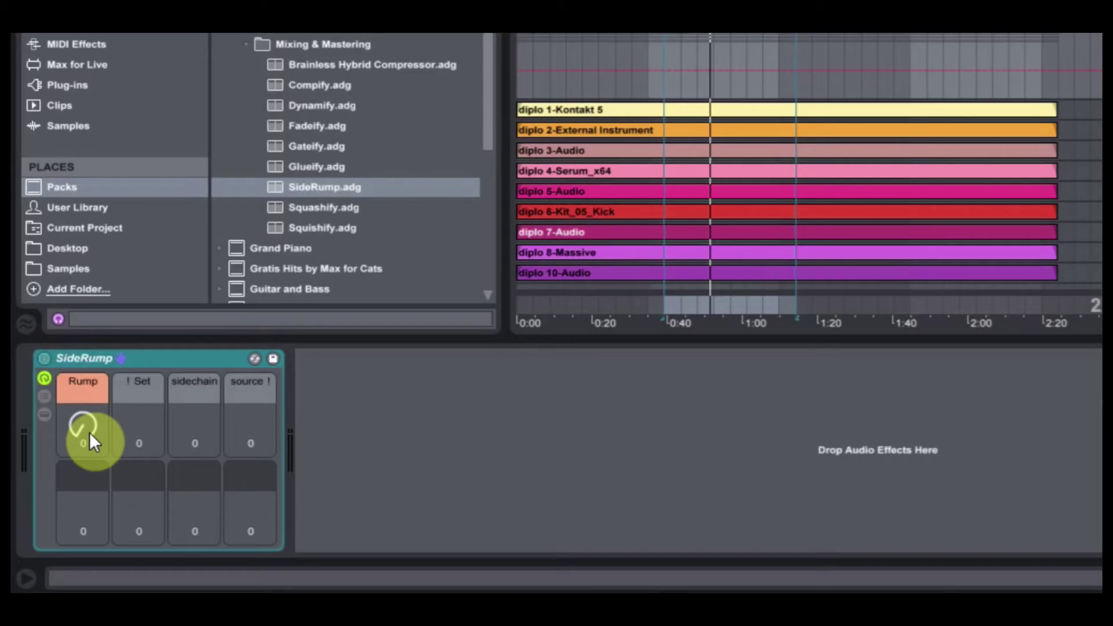
pyautogui.moveTo(89, 433); pyautogui.dragTo(84, 365)
pyautogui.moveTo(84, 423); pyautogui.dragTo(84, 493)
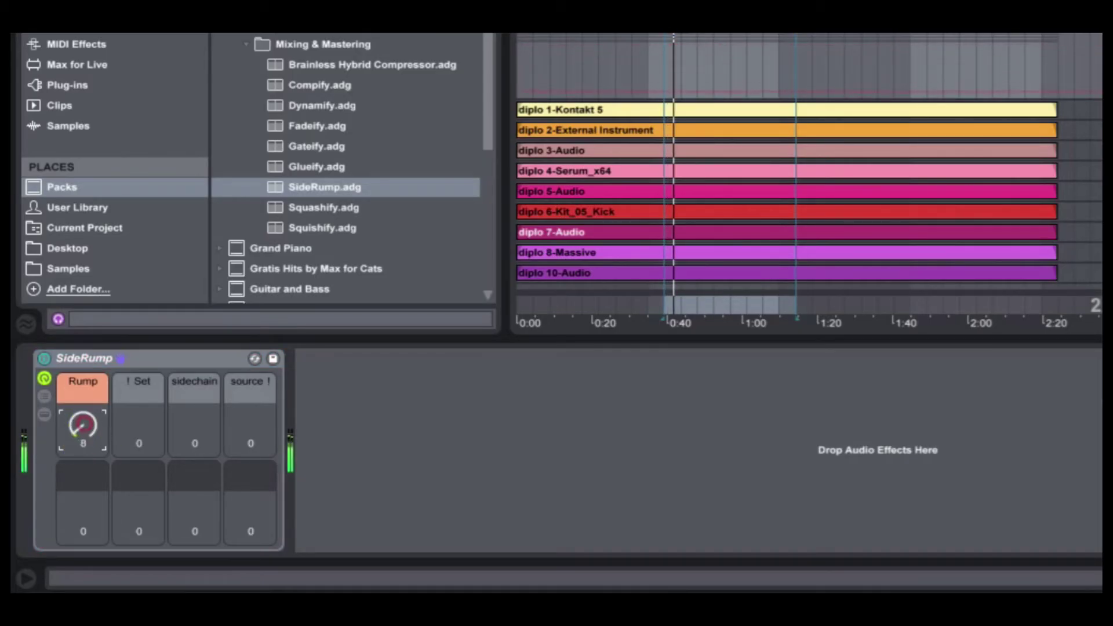
pyautogui.moveTo(84, 429); pyautogui.dragTo(84, 353)
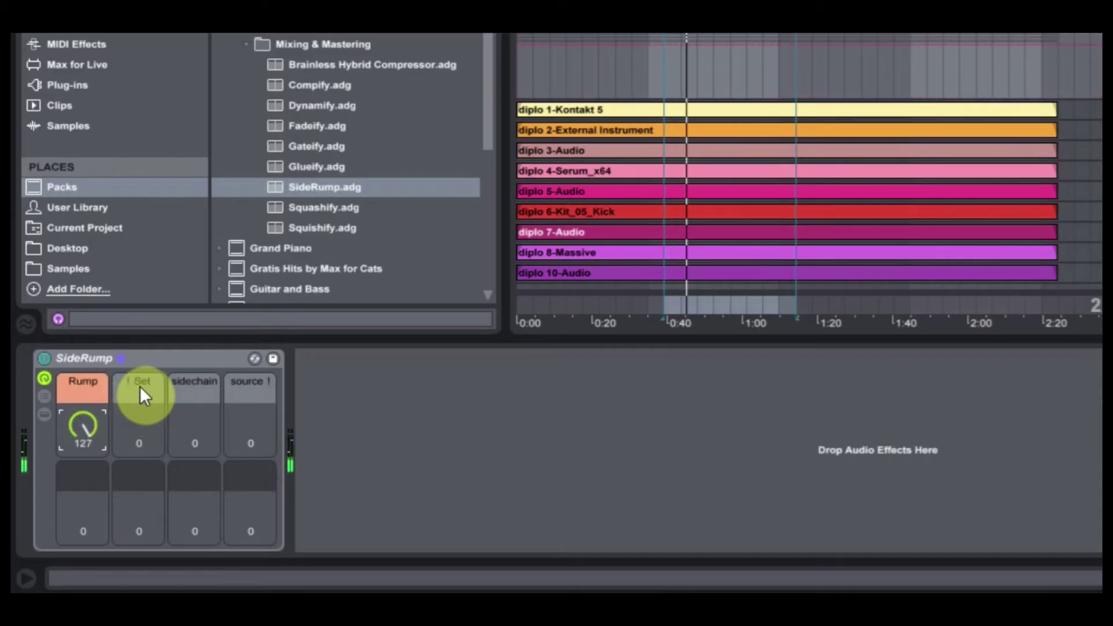
# Step: Reveal the Rumpressor inside the SideRump chain and move the rack to the diplo 3-Audio track
pyautogui.click(44, 396)
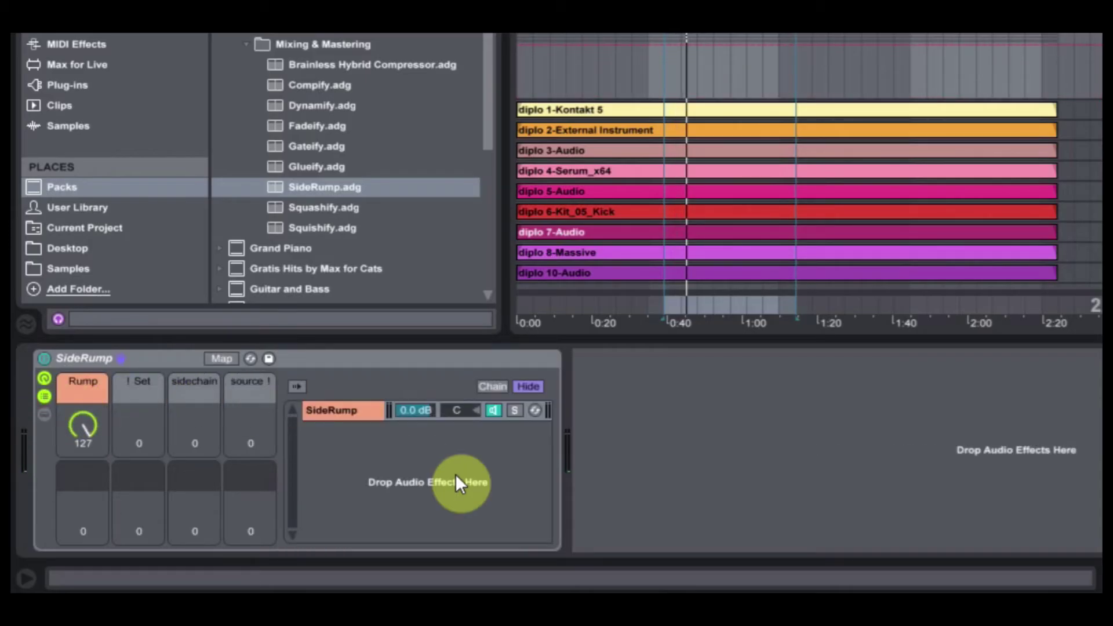
pyautogui.click(355, 410)
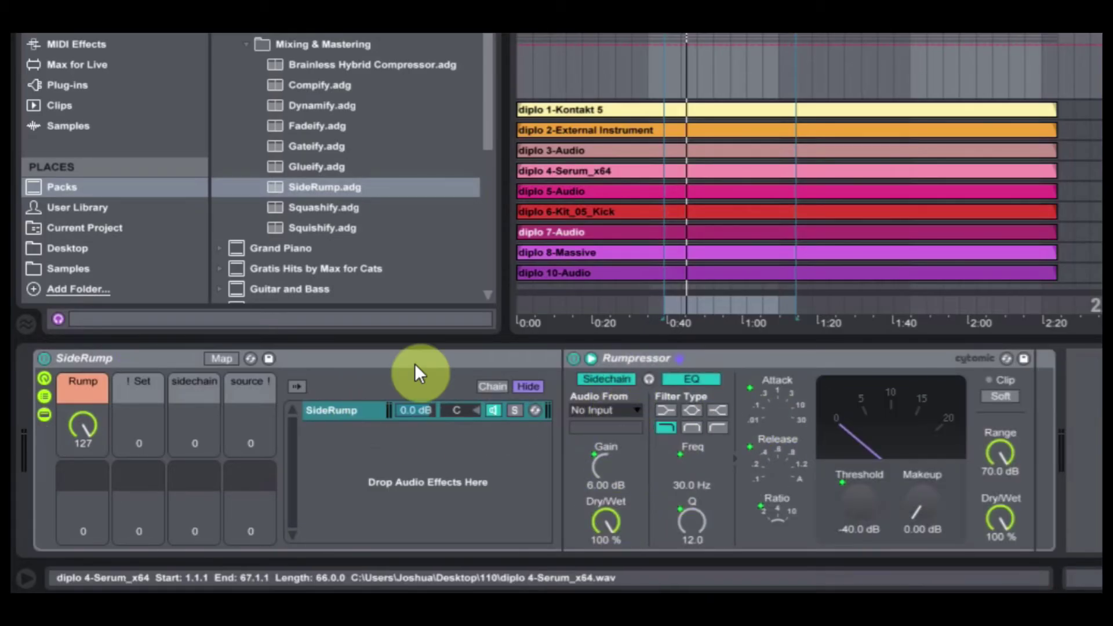
pyautogui.click(105, 358)
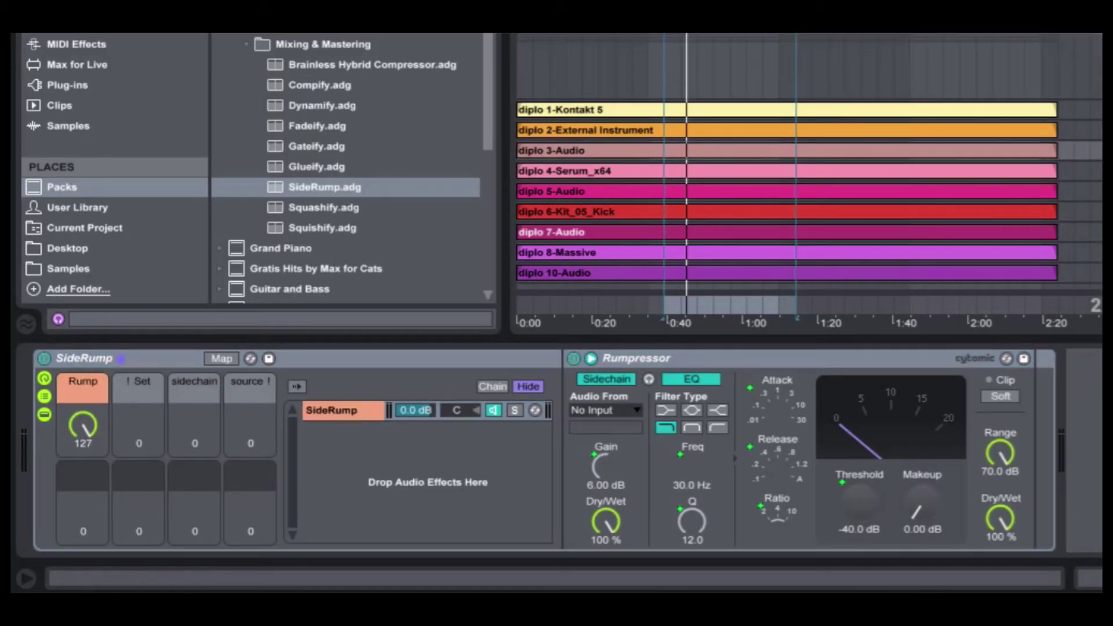
# Step: Choose kick as the Rumpressor's sidechain source and set the Rump macro to 85 during playback
pyautogui.click(606, 409)
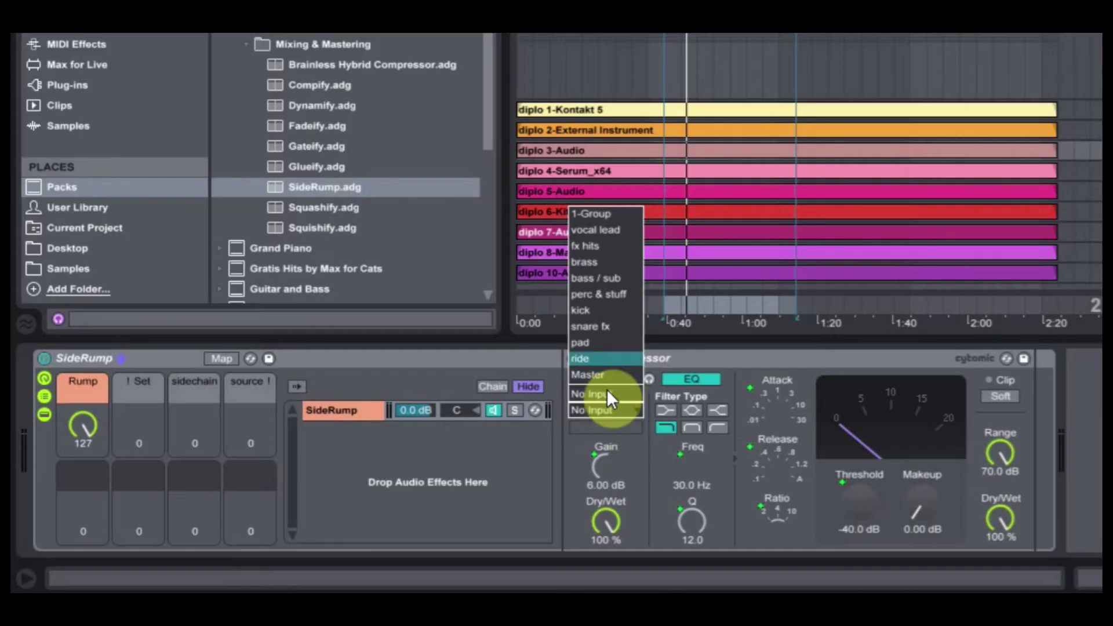
pyautogui.click(609, 310)
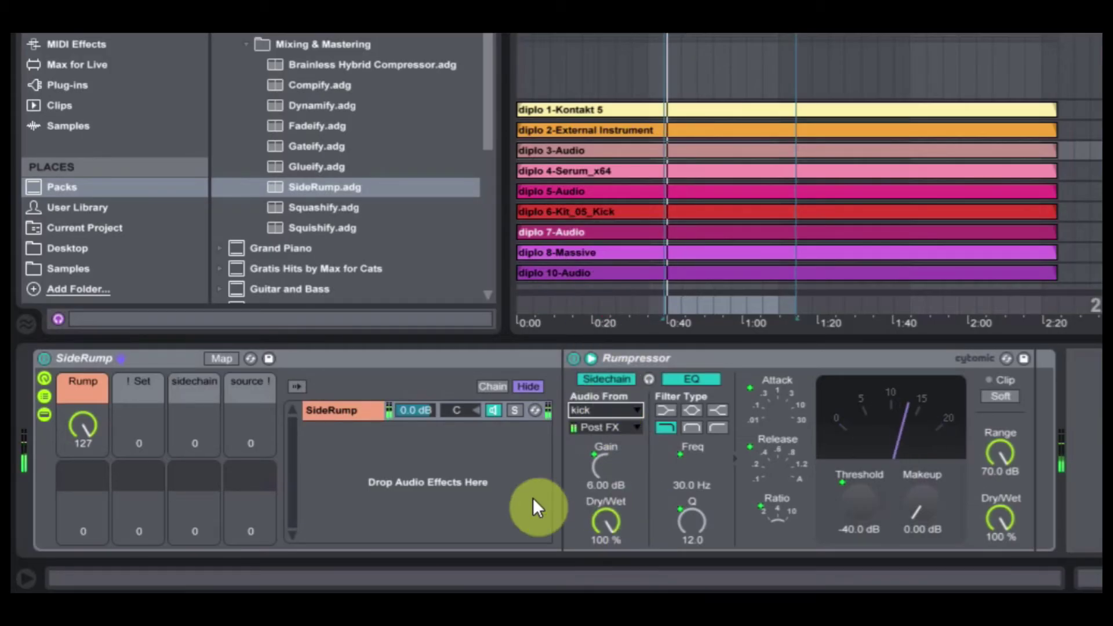
pyautogui.moveTo(81, 442)
pyautogui.mouseDown()
pyautogui.moveTo(81, 394)
pyautogui.moveTo(87, 428)
pyautogui.mouseUp()
# Step: Move the SideRump rack from the diplo 3-Audio track to the diplo 4-Serum_x64 track below it
pyautogui.click(790, 128)
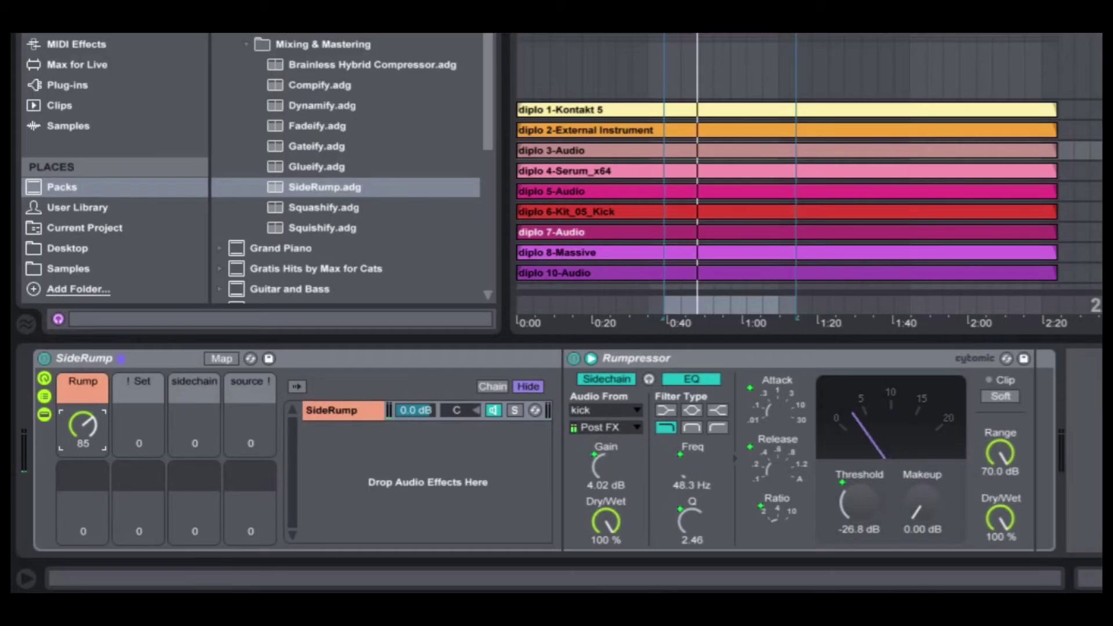
pyautogui.press('Down')
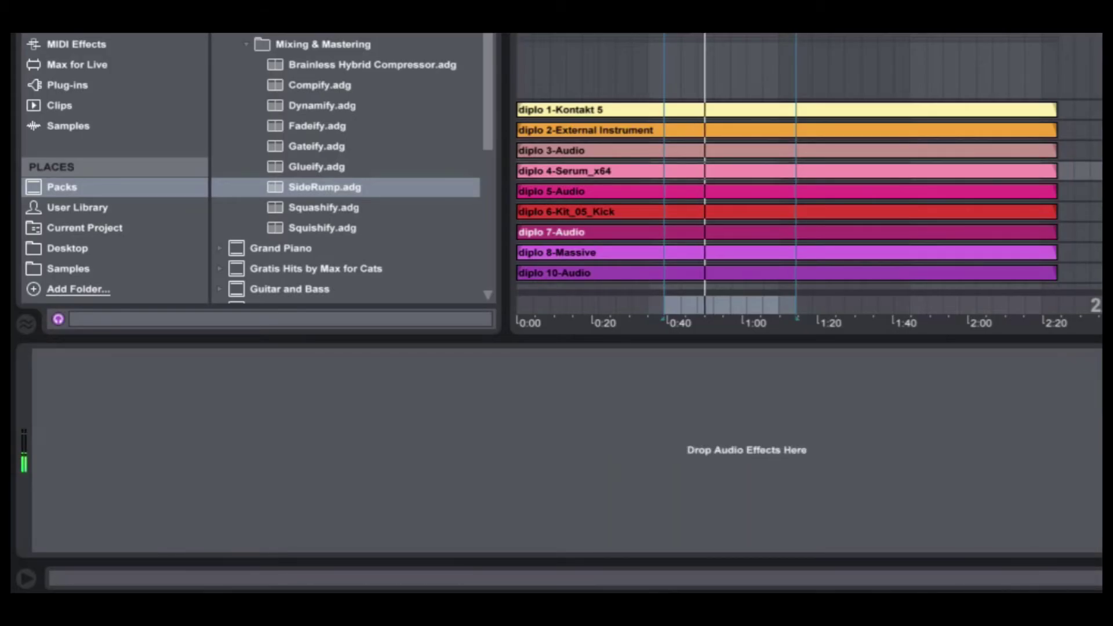
pyautogui.press('Up')
pyautogui.click(88, 377)
pyautogui.click(95, 357)
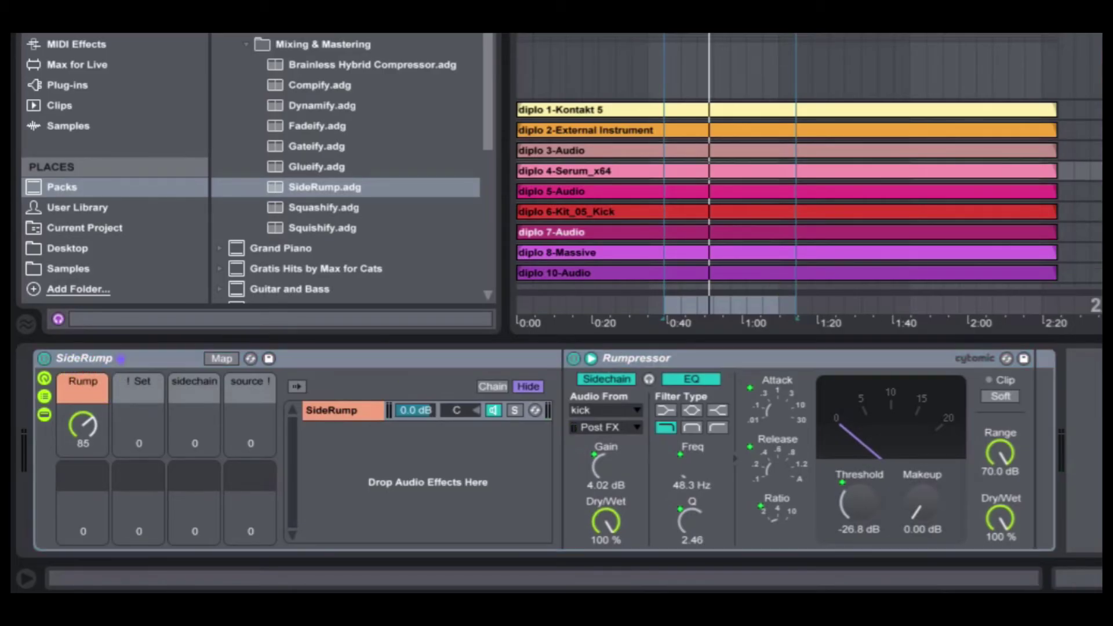
# Step: Play the song through SideRump on its new track and turn the Rump macro down to 0
pyautogui.press('space')
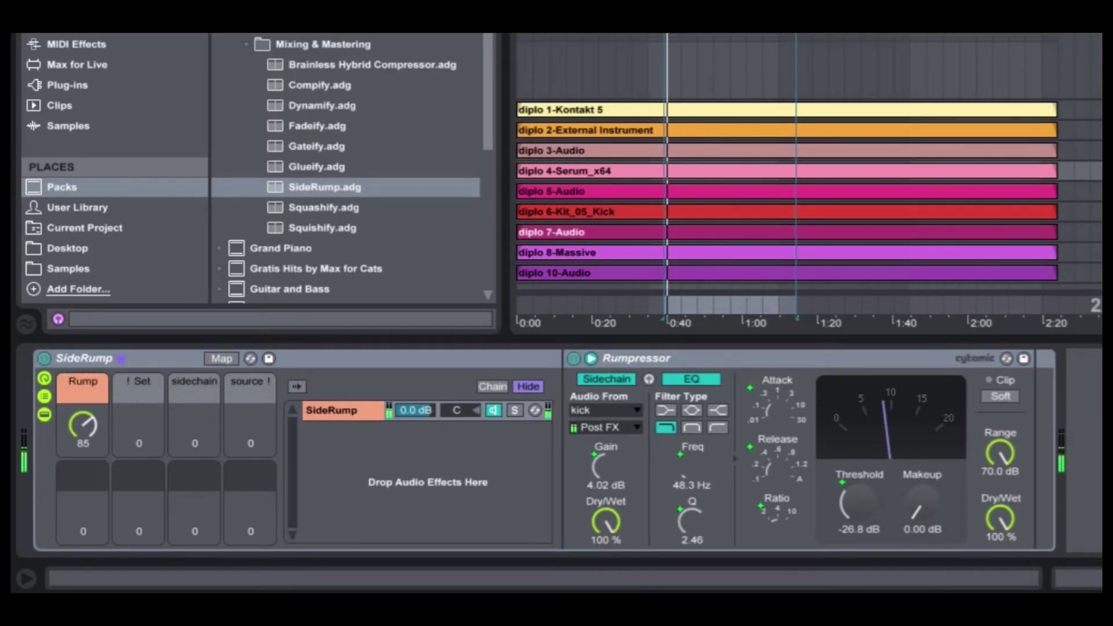
pyautogui.moveTo(81, 435); pyautogui.dragTo(78, 499)
pyautogui.click(78, 397)
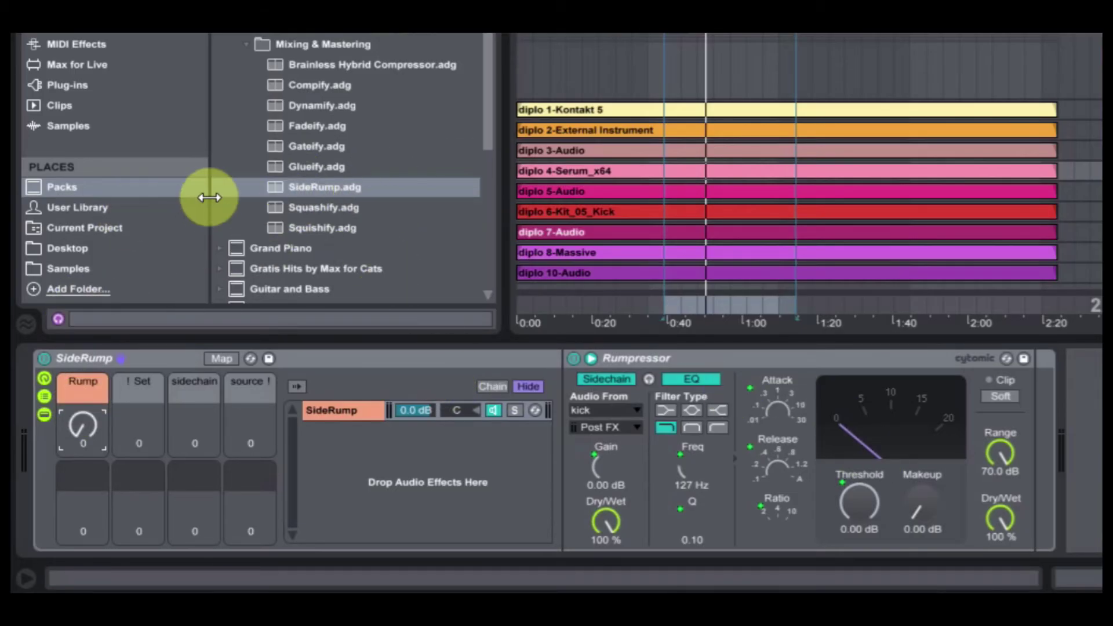
# Step: Replace SideRump with the Squashify rack and move it to the 1-Group track
pyautogui.moveTo(326, 204); pyautogui.dragTo(90, 356)
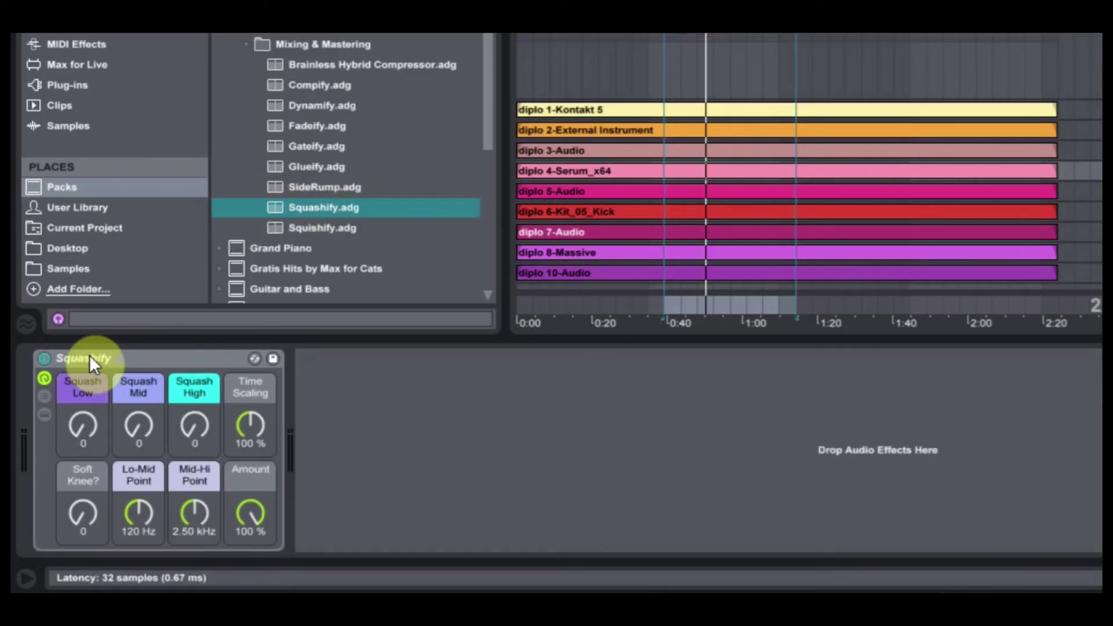
pyautogui.click(86, 429)
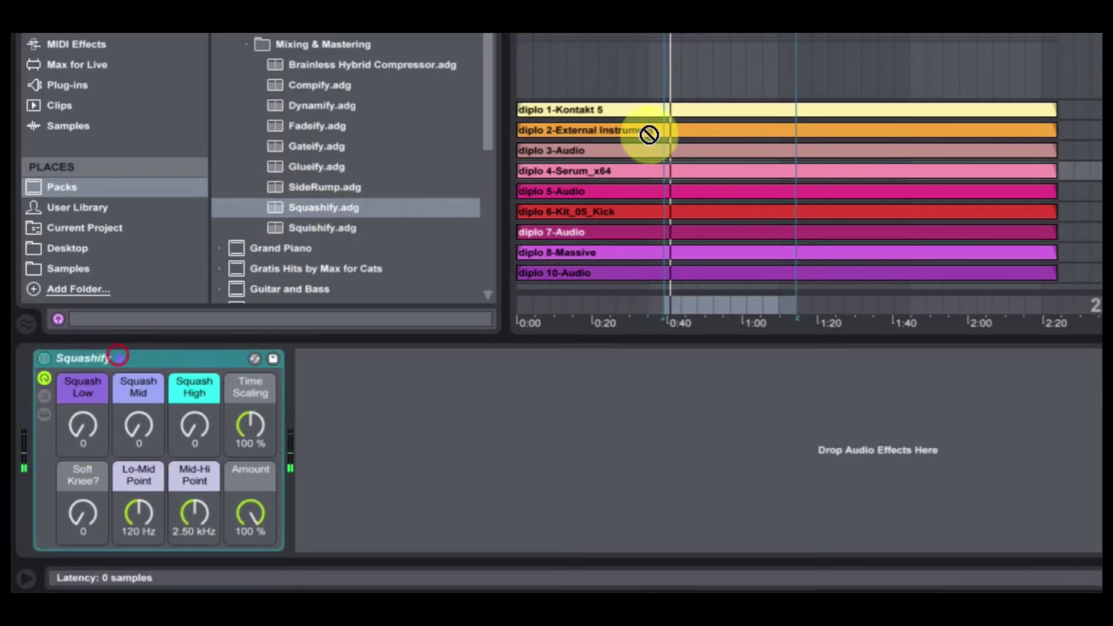
pyautogui.click(670, 132)
# Step: During playback, set Squash Low to 0, Squash Mid to 60, Squash High to 127, Amount to 54 %, Soft Knee to 115 and Time Scaling to 434 %
pyautogui.press('space')
pyautogui.moveTo(83, 424); pyautogui.dragTo(83, 371)
pyautogui.moveTo(139, 426); pyautogui.dragTo(138, 360)
pyautogui.moveTo(195, 426); pyautogui.dragTo(195, 357)
pyautogui.moveTo(139, 426); pyautogui.dragTo(92, 477)
pyautogui.click(92, 420)
pyautogui.moveTo(250, 513); pyautogui.dragTo(251, 536)
pyautogui.moveTo(86, 513); pyautogui.dragTo(95, 482)
pyautogui.moveTo(251, 432); pyautogui.dragTo(252, 419)
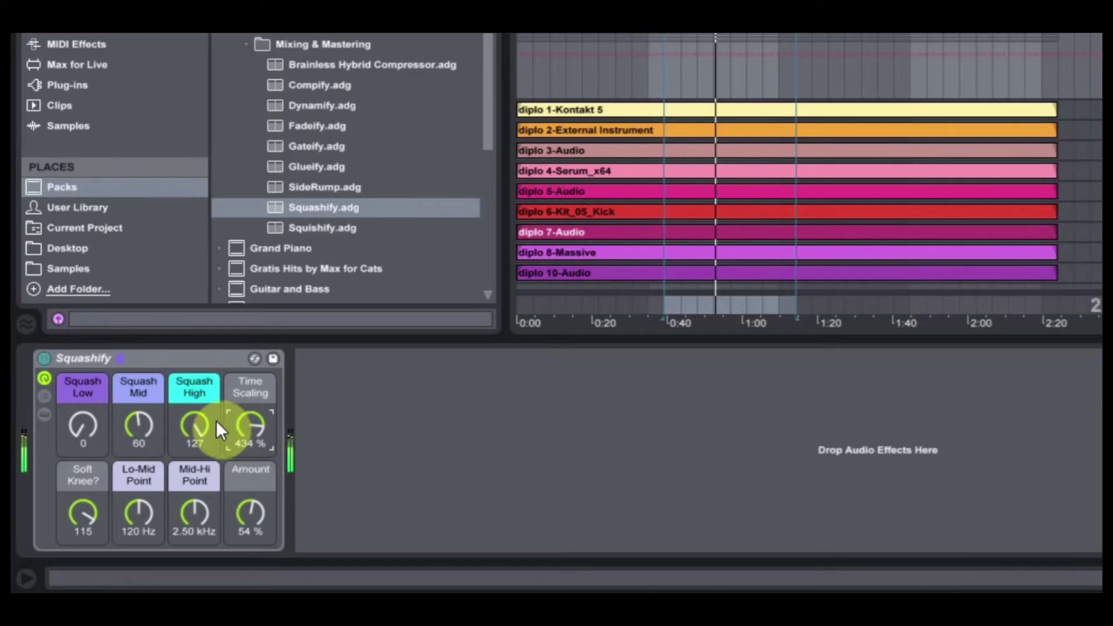
# Step: Set Squash Low to 127, Squash Mid to 43, Mid-Hi Point to 4.46 kHz and Amount to 100 %
pyautogui.click(136, 405)
pyautogui.moveTo(134, 405); pyautogui.dragTo(96, 444)
pyautogui.moveTo(192, 510); pyautogui.dragTo(224, 462)
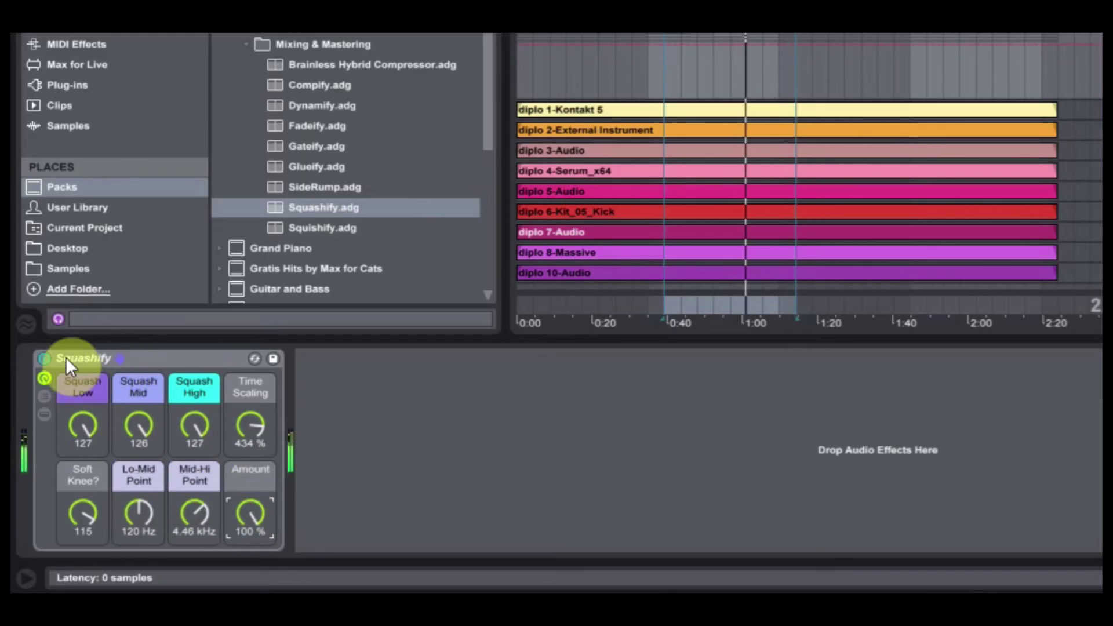
pyautogui.moveTo(145, 436); pyautogui.dragTo(145, 469)
pyautogui.click(45, 396)
pyautogui.click(46, 397)
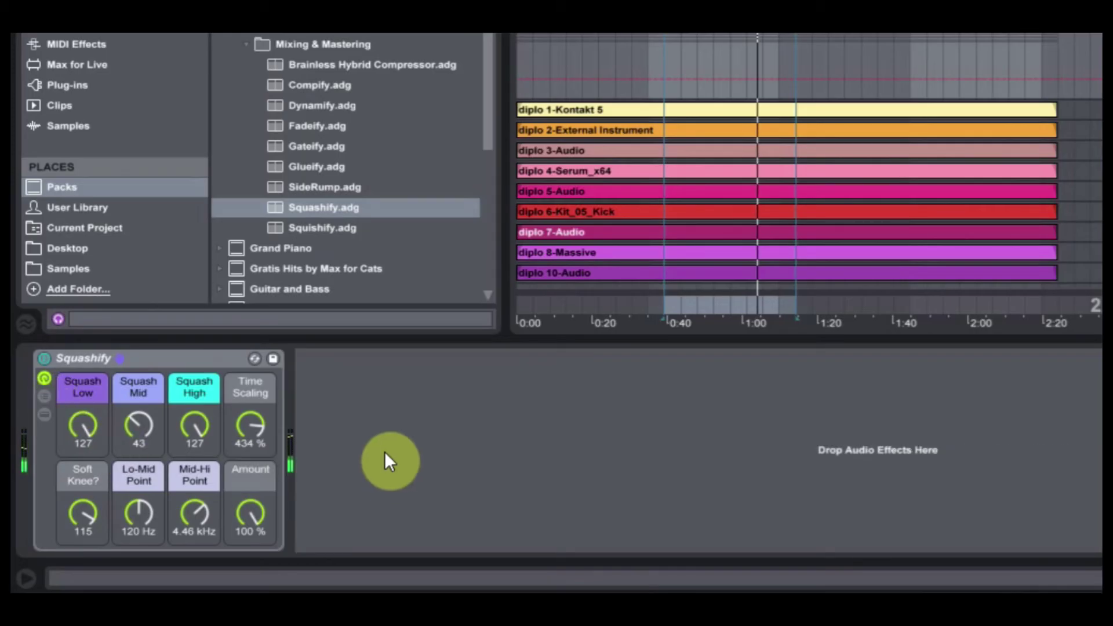
# Step: Set Squash High to 64, reveal the Multiband Dynamics device inside the Squashify chain and set Time Scaling to 27 %
pyautogui.click(41, 395)
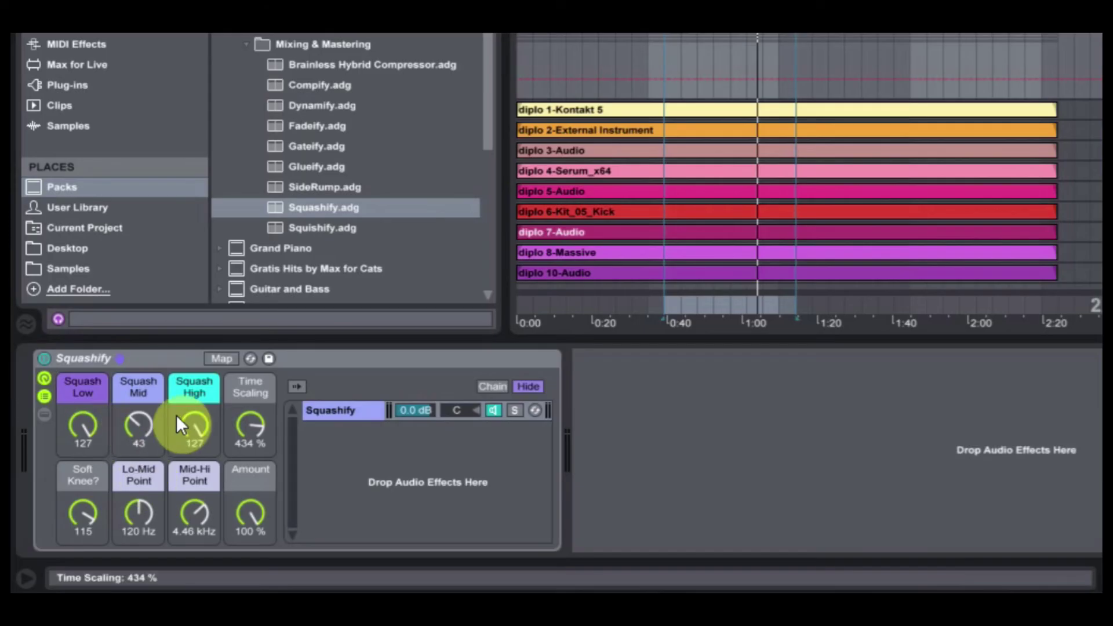
pyautogui.click(195, 424)
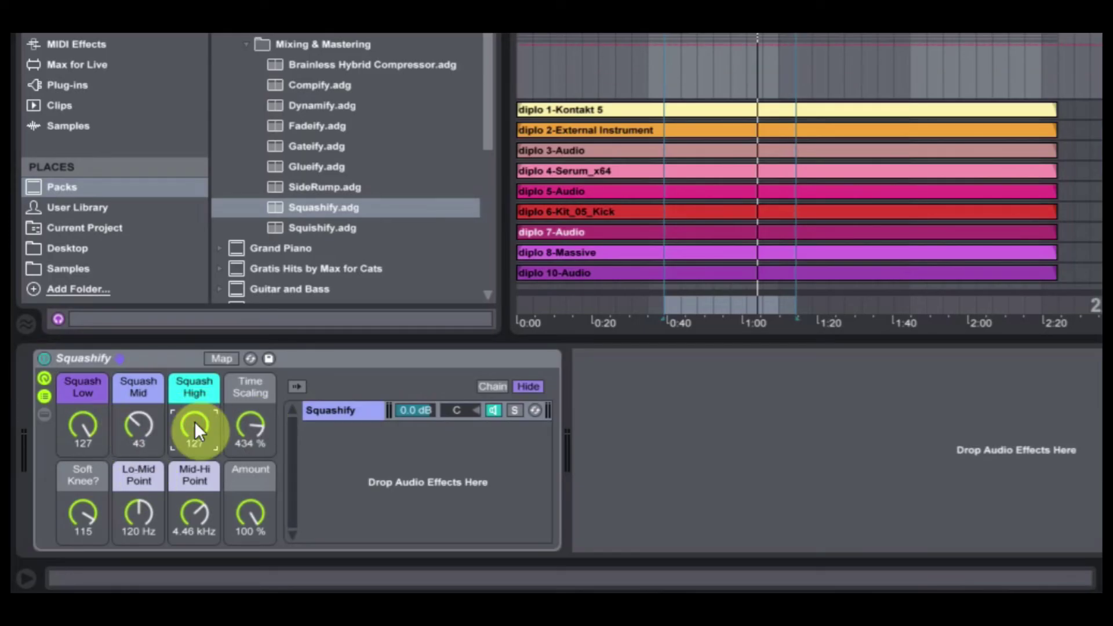
pyautogui.moveTo(194, 421); pyautogui.dragTo(194, 449)
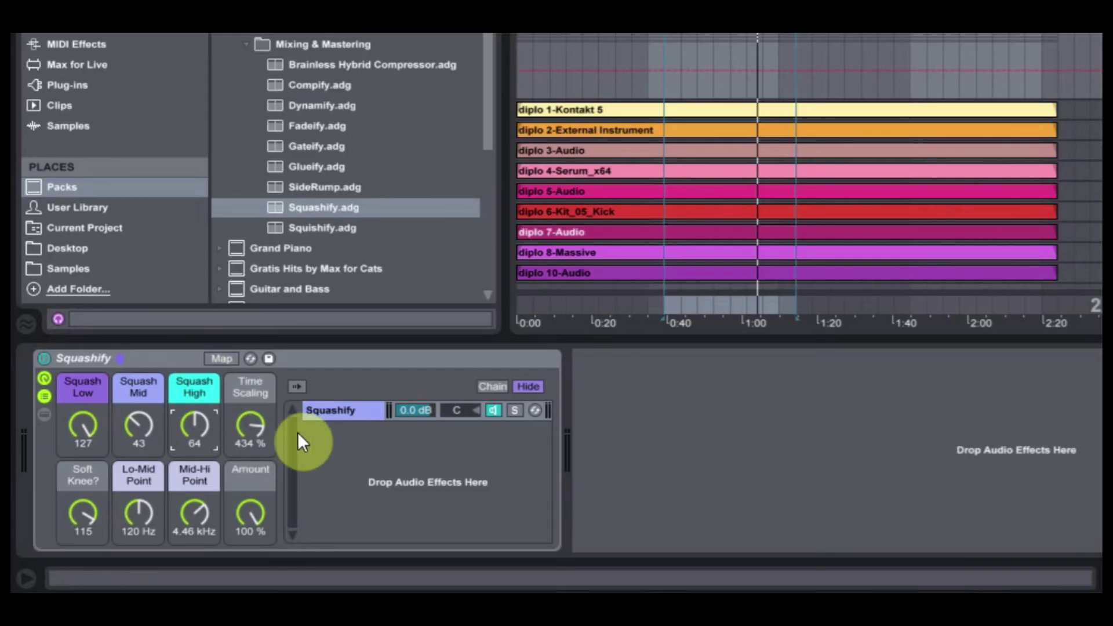
pyautogui.click(341, 408)
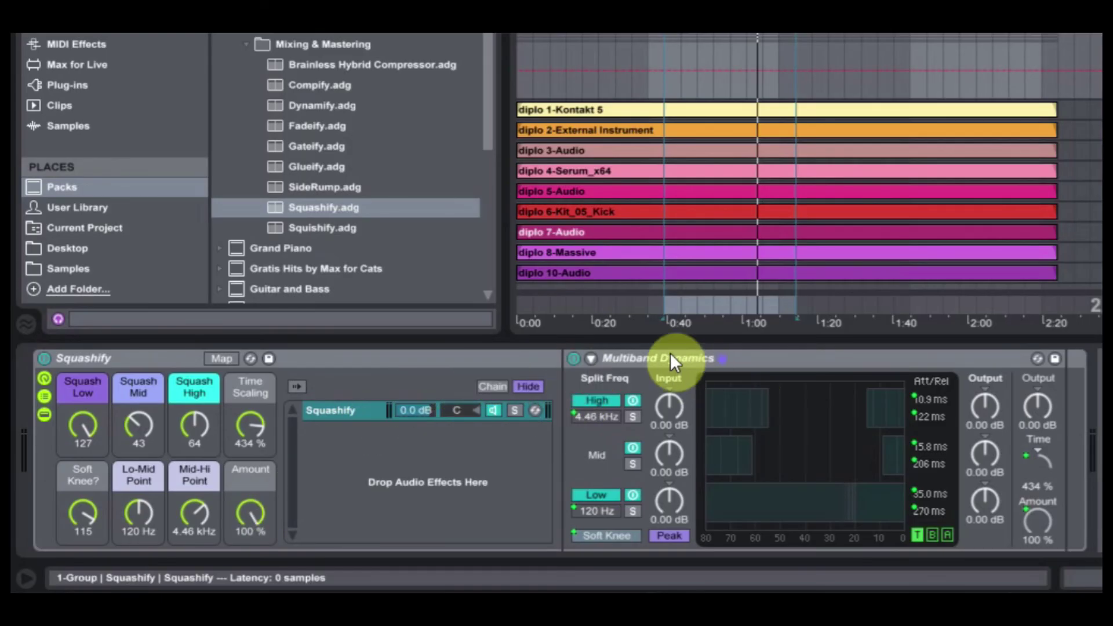
pyautogui.moveTo(250, 426); pyautogui.dragTo(250, 468)
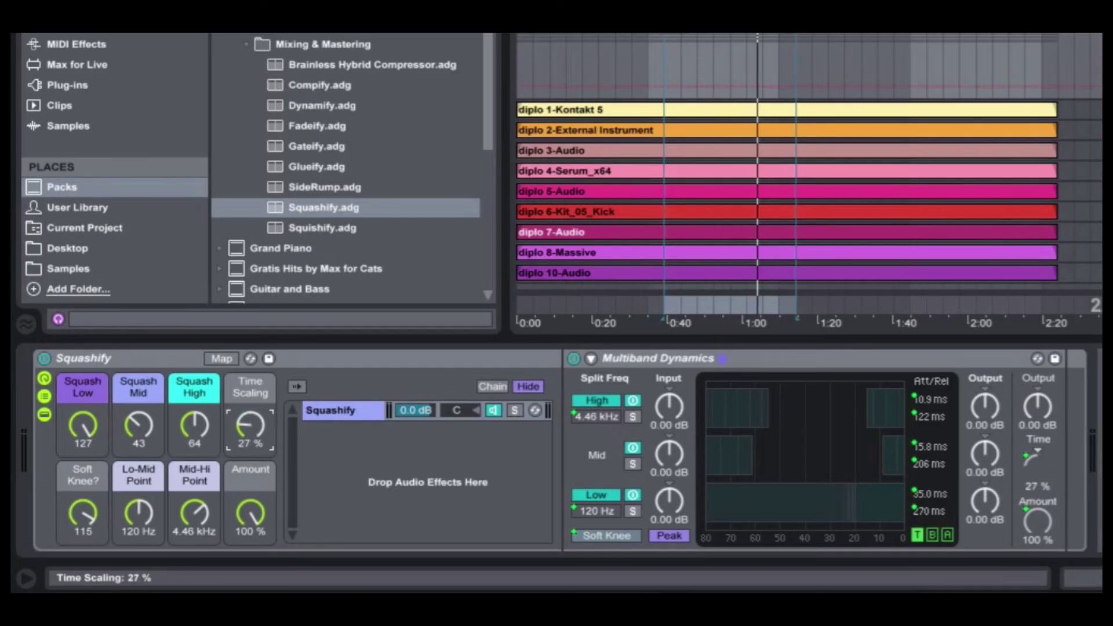
pyautogui.click(1028, 442)
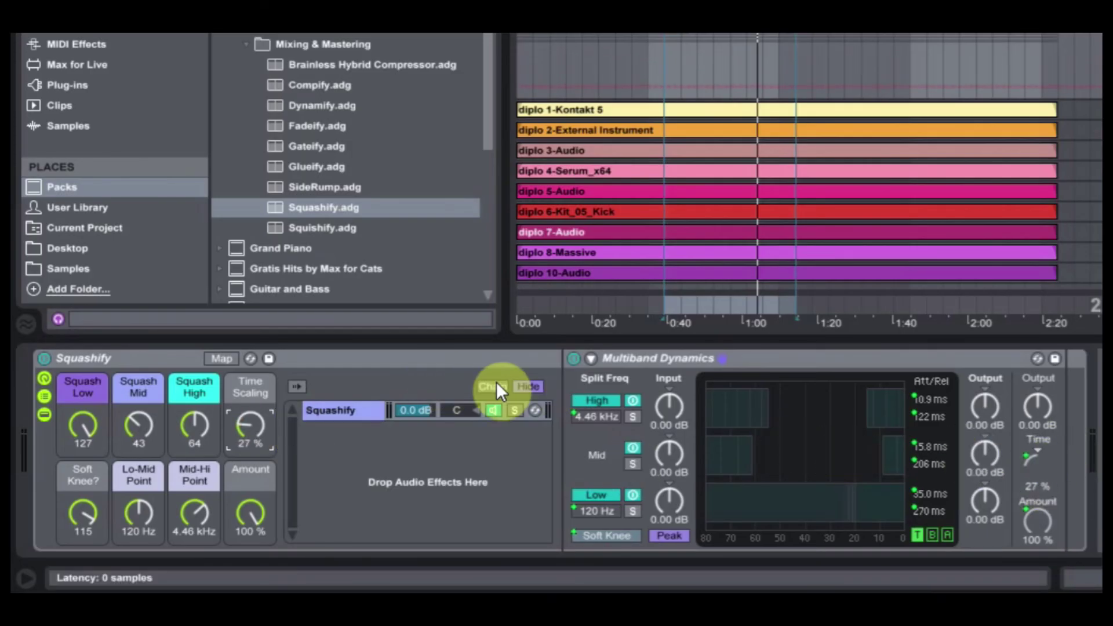
# Step: Open the Squashify macro mappings and examine the minimum and maximum ranges assigned to each macro
pyautogui.click(219, 359)
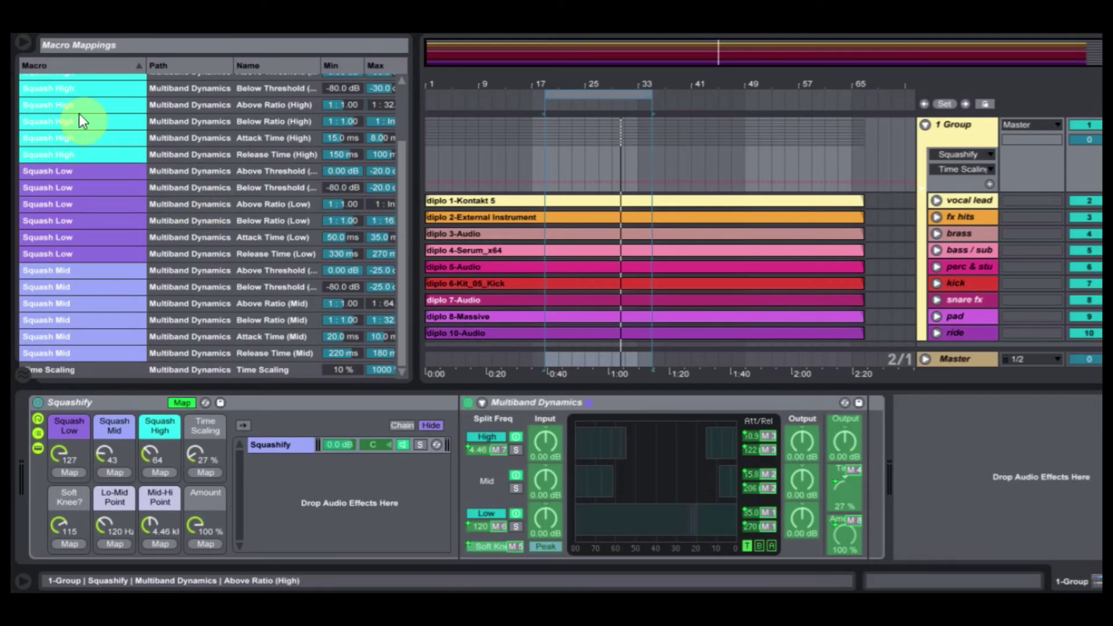
pyautogui.scroll(3, 87, 151)
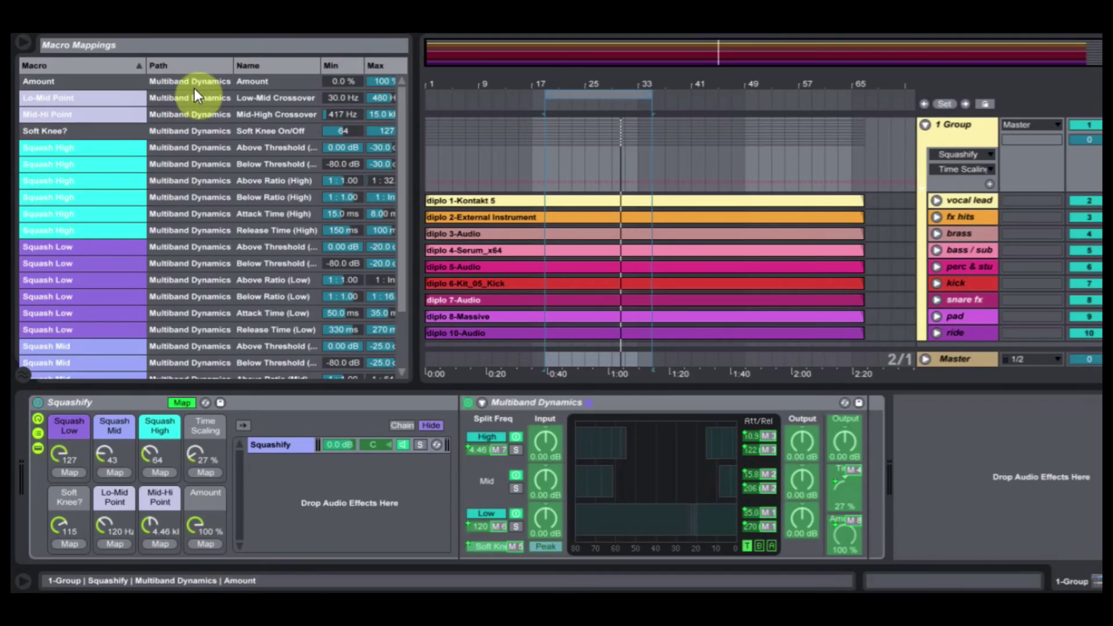
pyautogui.scroll(-2, 211, 331)
pyautogui.scroll(1, 157, 302)
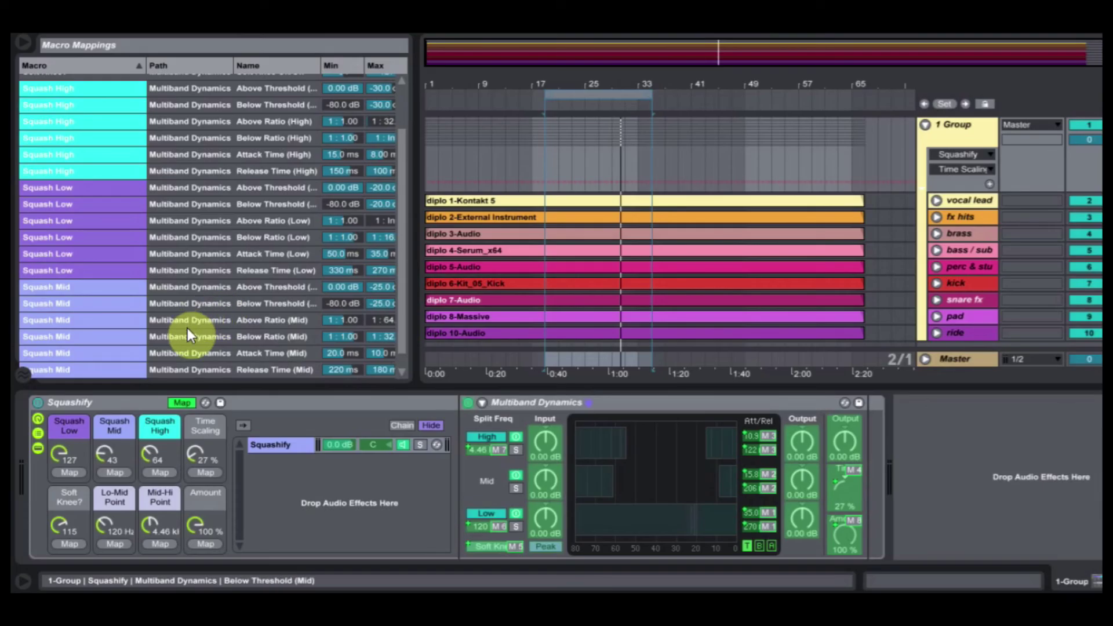
pyautogui.scroll(3, 226, 250)
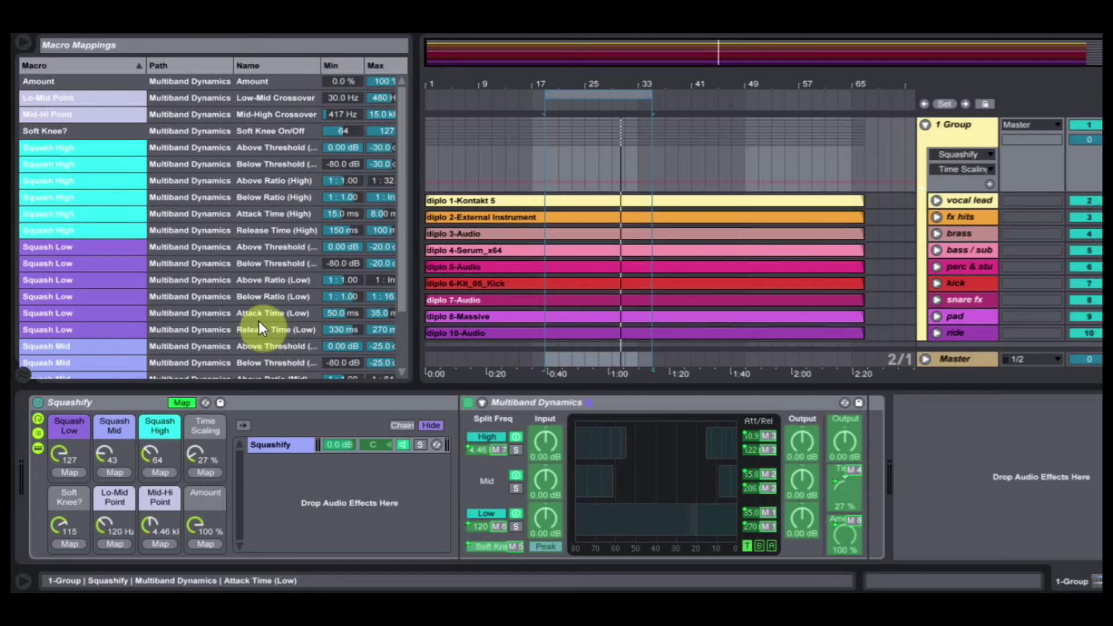
pyautogui.scroll(-4, 67, 260)
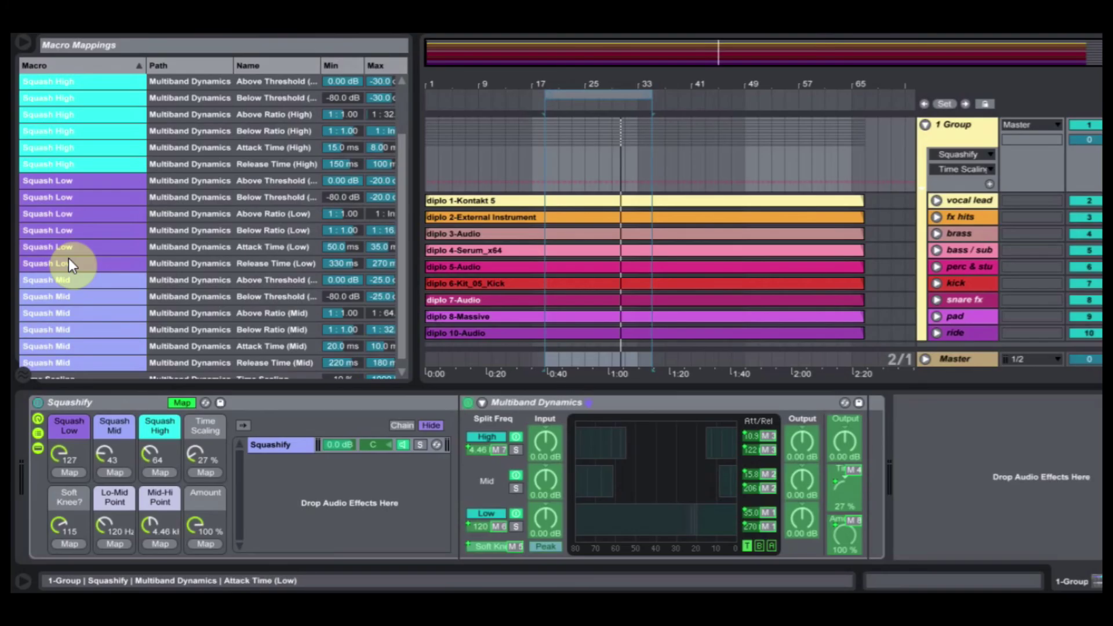
pyautogui.scroll(4, 76, 231)
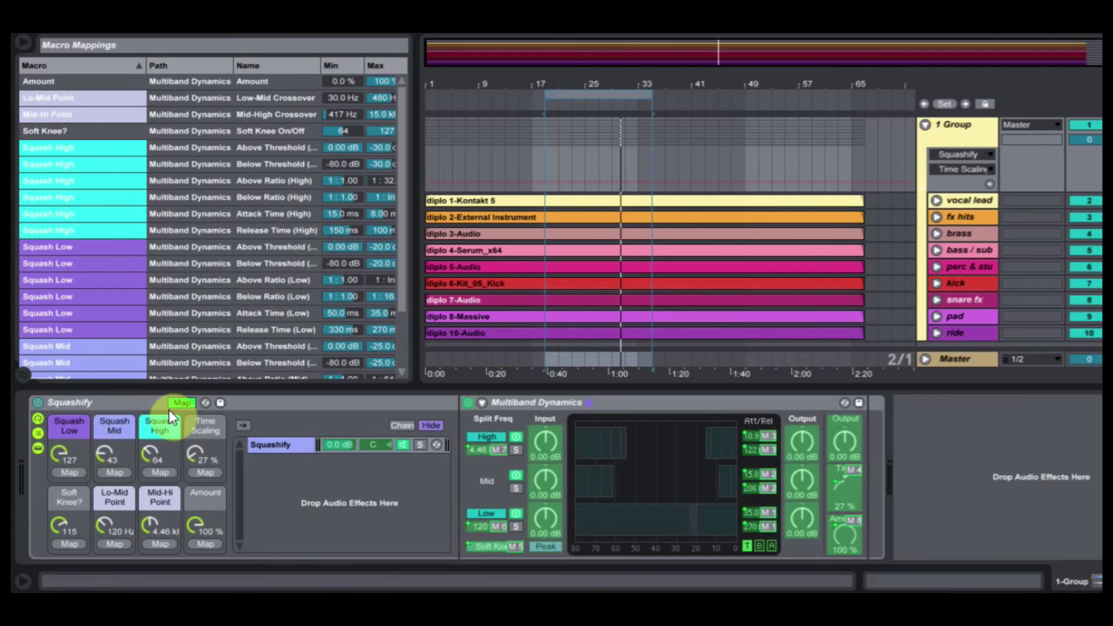
# Step: Set Squash Low to 59, leave the macro mappings and replace Squashify with the Squishify rack on the 1-Group track
pyautogui.moveTo(74, 455); pyautogui.dragTo(242, 451)
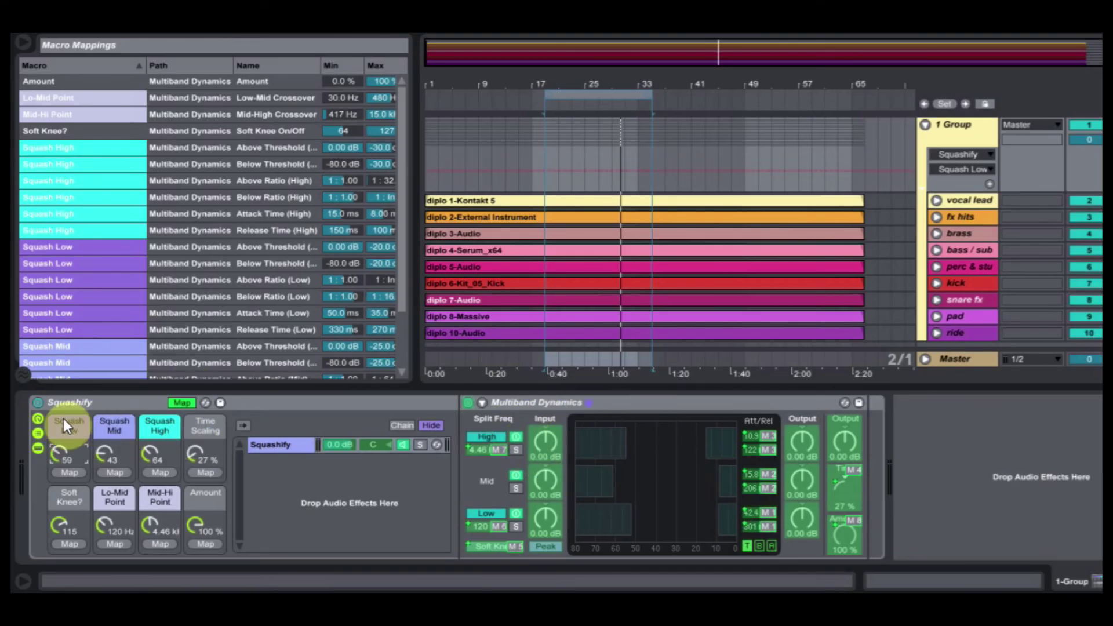
pyautogui.click(182, 403)
pyautogui.click(242, 294)
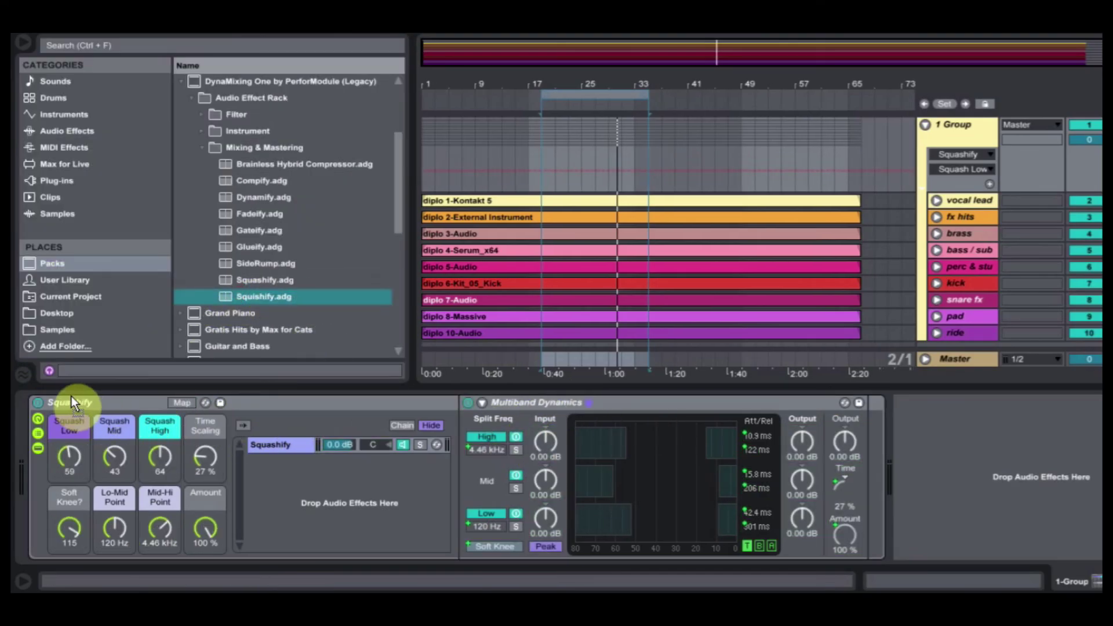
pyautogui.click(214, 300)
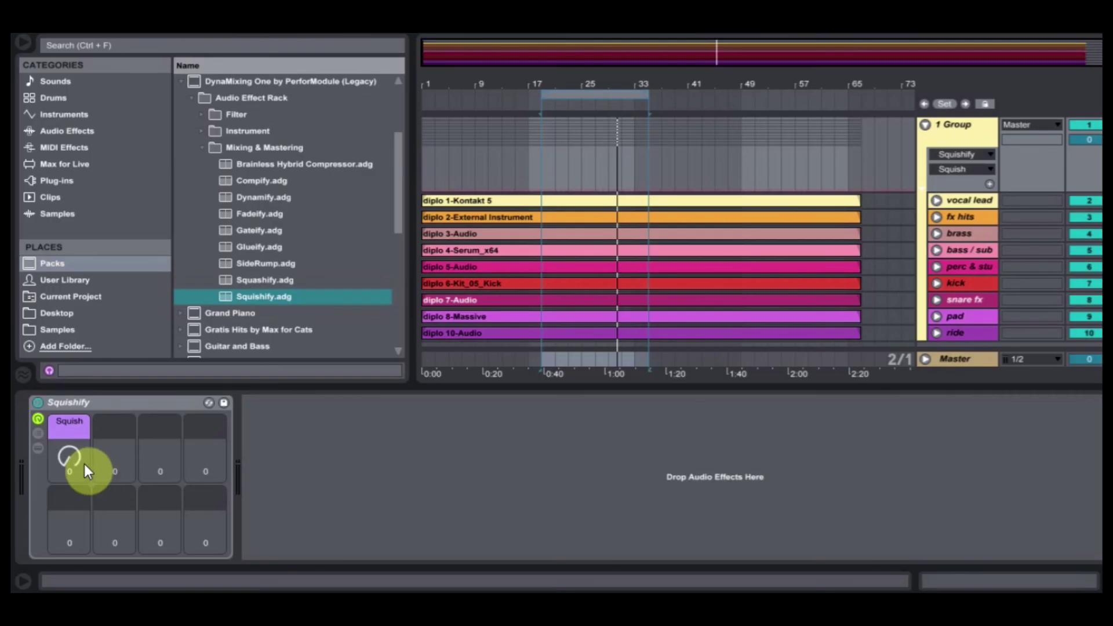
# Step: During playback, set Squish to 77, 64 and 127, bypassing and re-enabling the Squishify rack before the last change
pyautogui.press('space')
pyautogui.moveTo(75, 463); pyautogui.dragTo(75, 419)
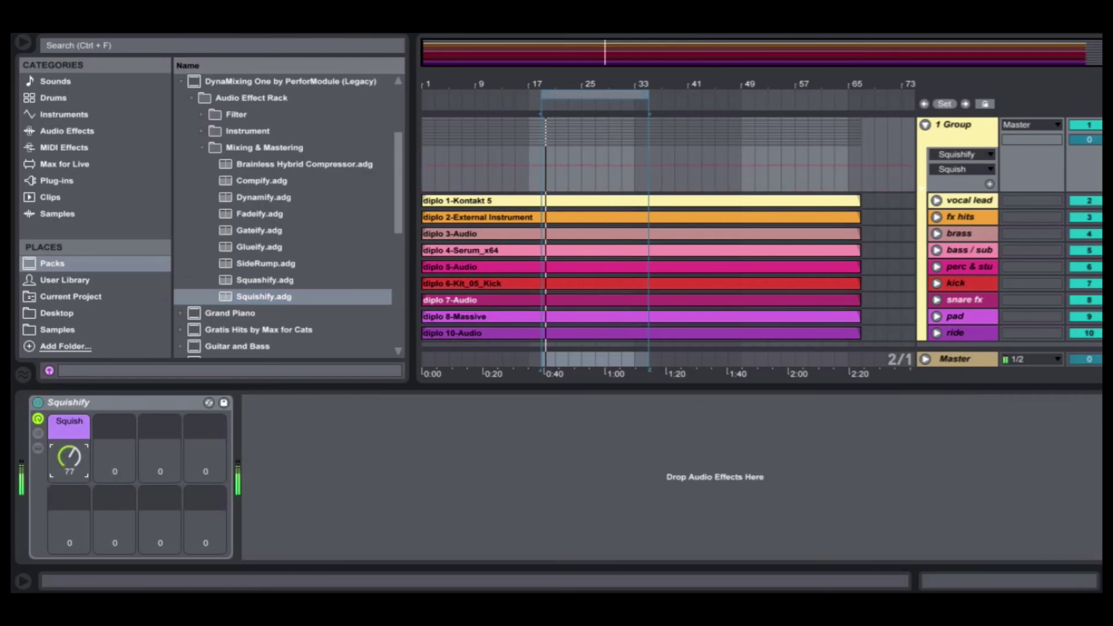
pyautogui.moveTo(69, 457)
pyautogui.mouseDown()
pyautogui.moveTo(69, 441)
pyautogui.moveTo(66, 463)
pyautogui.mouseUp()
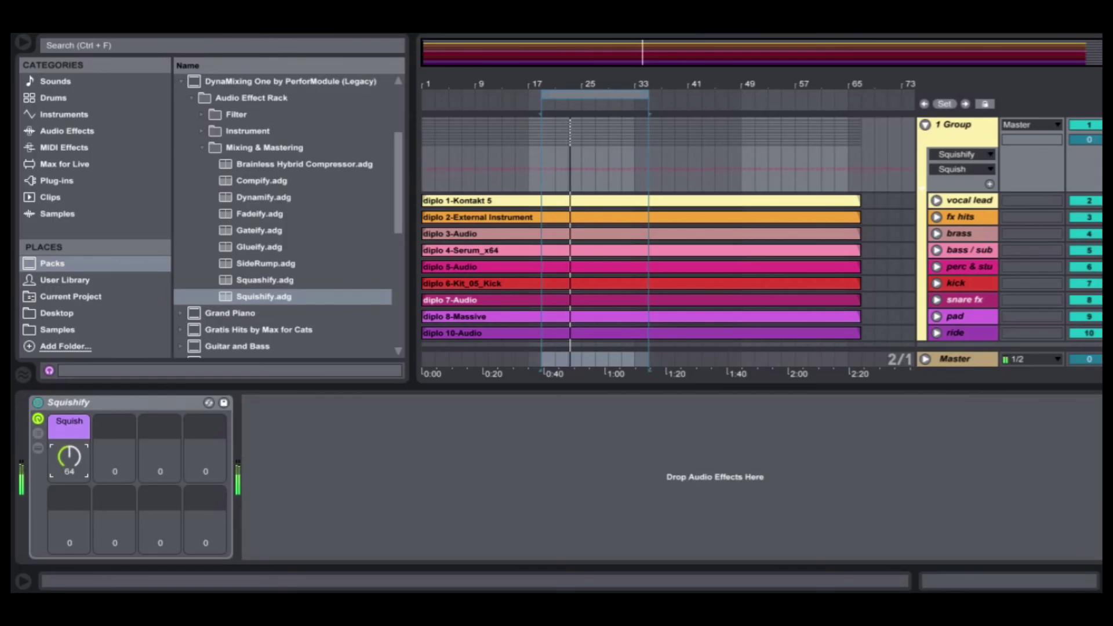
pyautogui.click(36, 402)
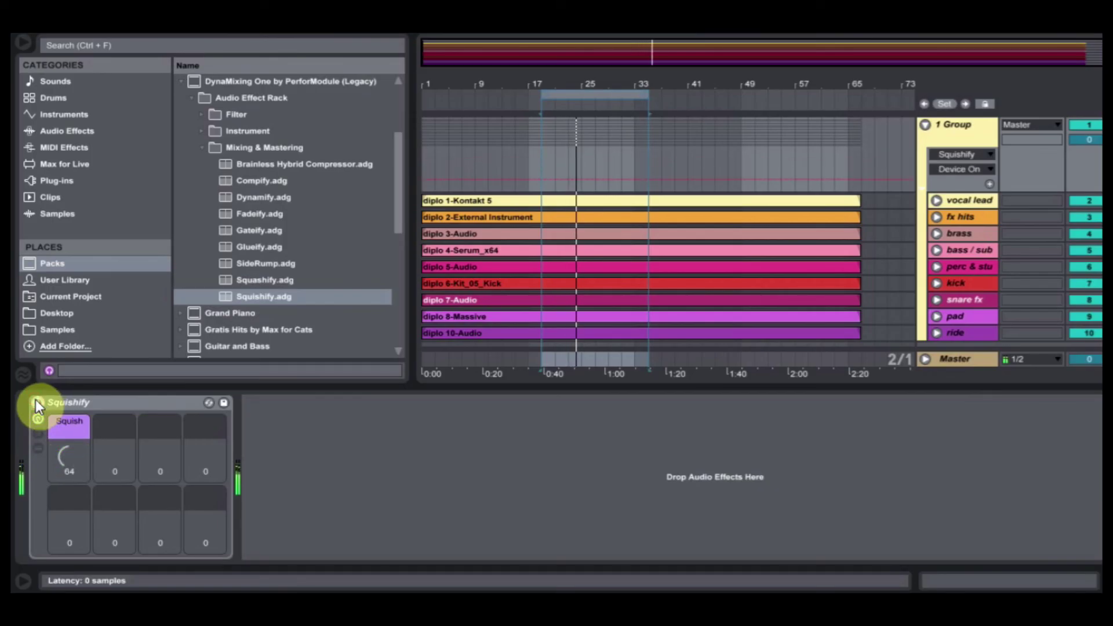
pyautogui.click(36, 399)
pyautogui.moveTo(69, 458); pyautogui.dragTo(71, 451)
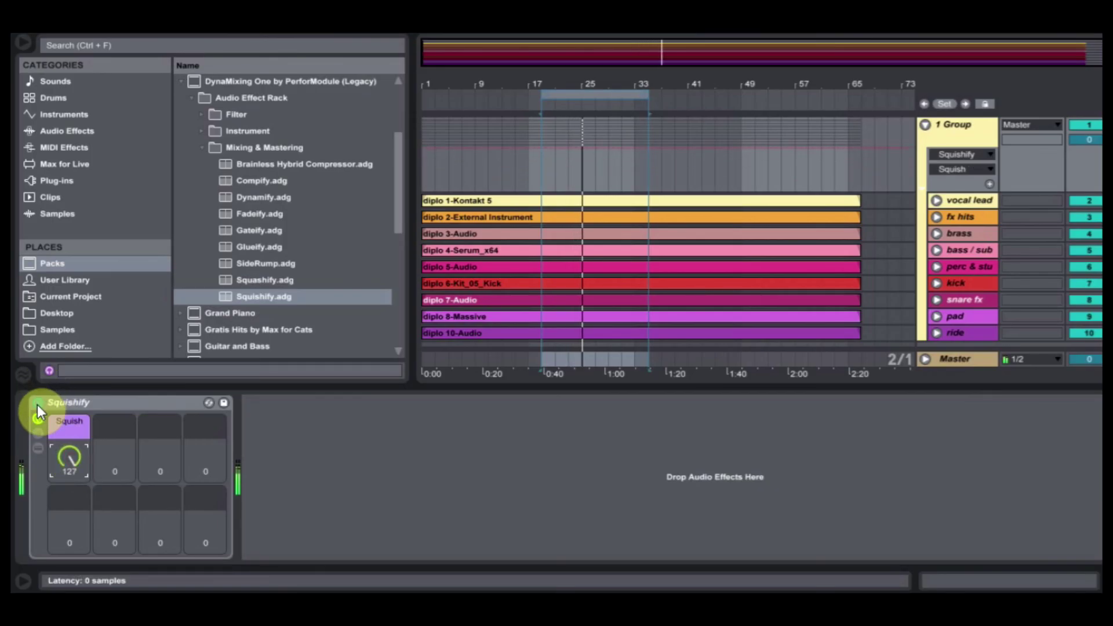
# Step: Reveal the Squishify chain and examine the macro mappings of its Multiband Dynamics device
pyautogui.click(40, 434)
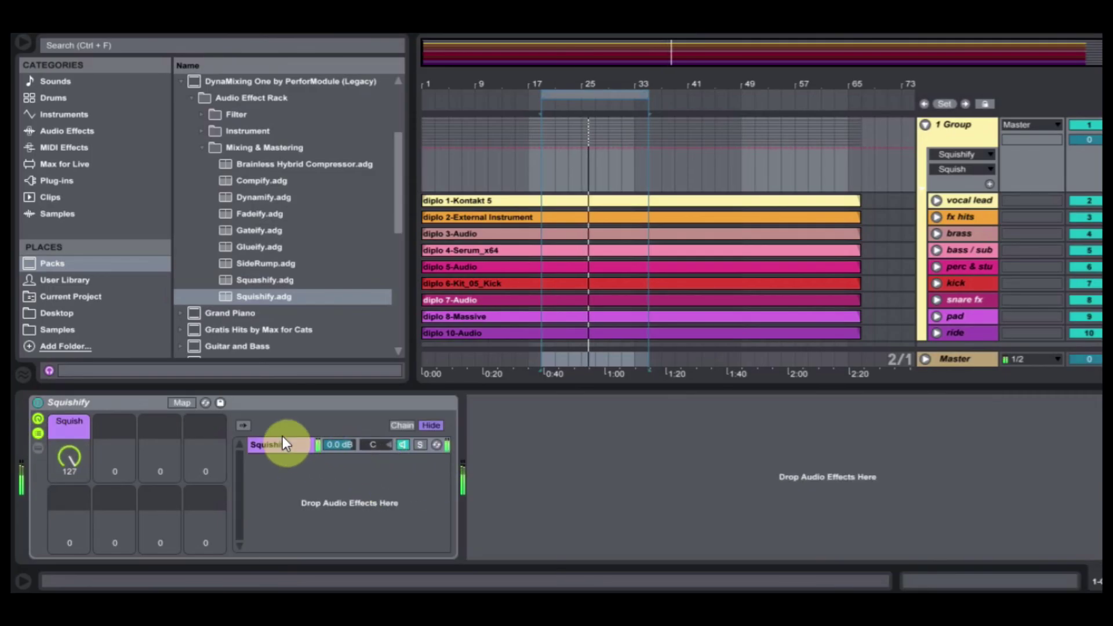
pyautogui.click(182, 403)
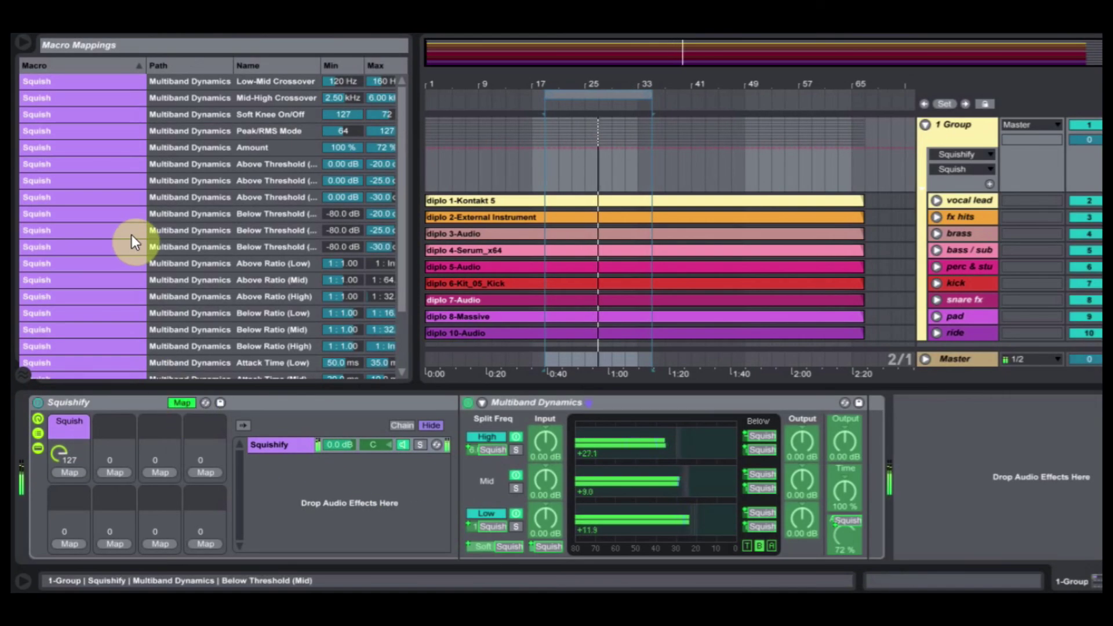
pyautogui.scroll(-3, 131, 234)
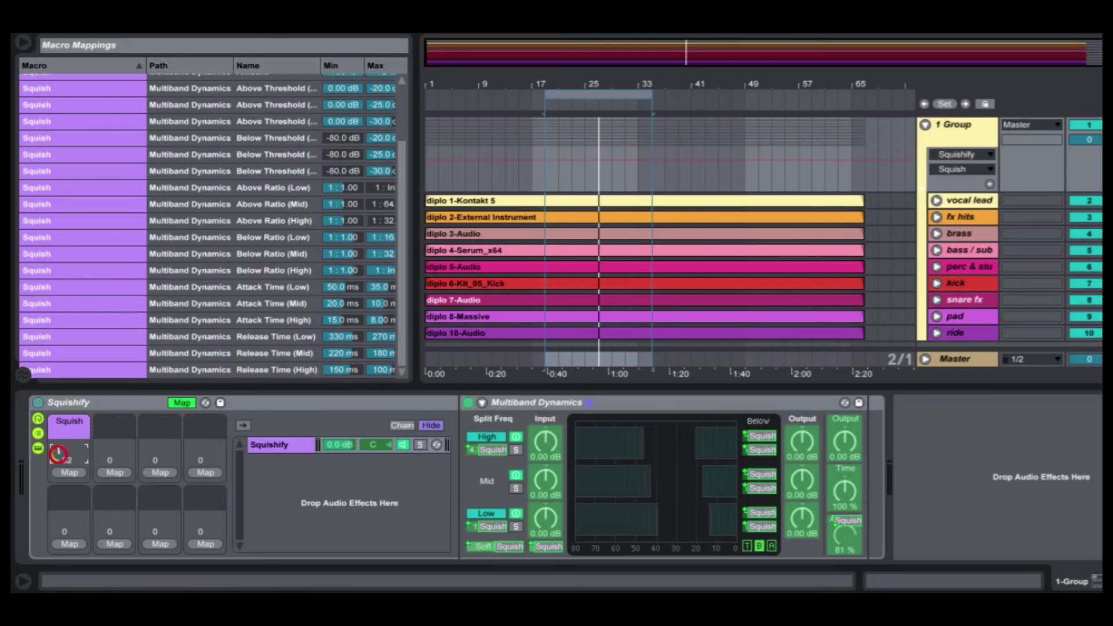
# Step: Set Squish to 92 and finally 67, closing the macro mappings and hiding the Squishify rack's chain and devices
pyautogui.moveTo(45, 455)
pyautogui.mouseDown()
pyautogui.moveTo(45, 466)
pyautogui.moveTo(58, 463)
pyautogui.mouseUp()
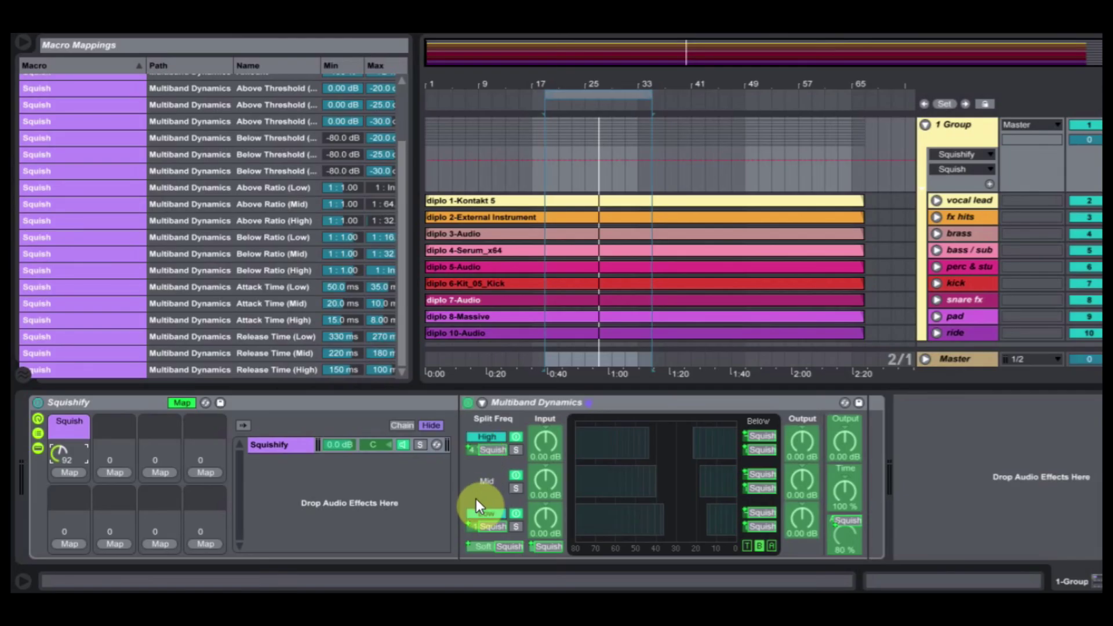
pyautogui.scroll(-5, 60, 447)
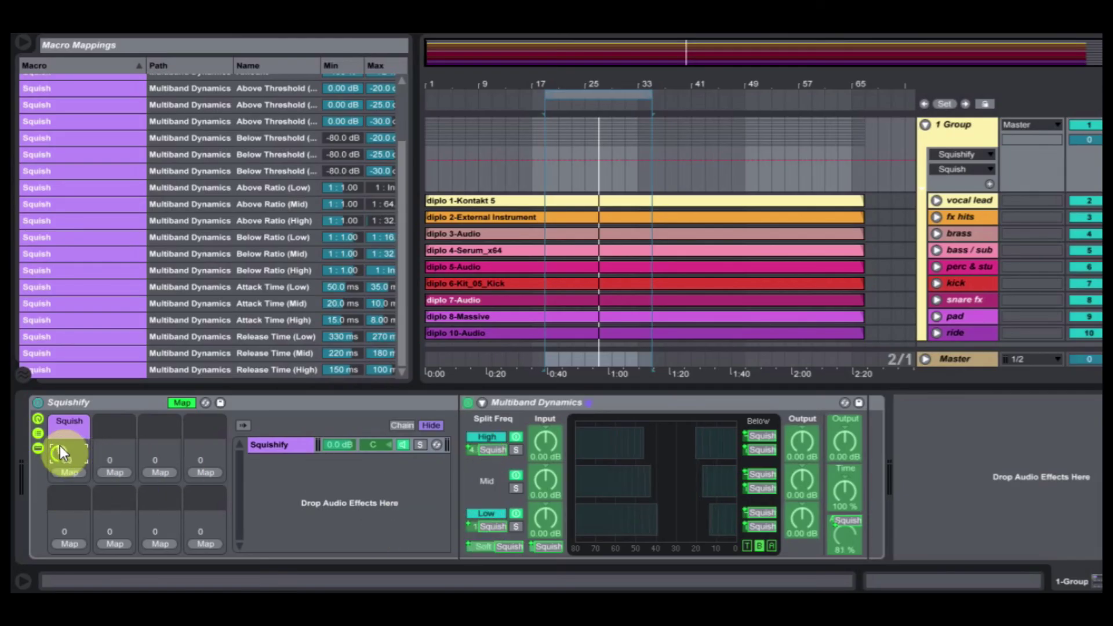
pyautogui.click(183, 404)
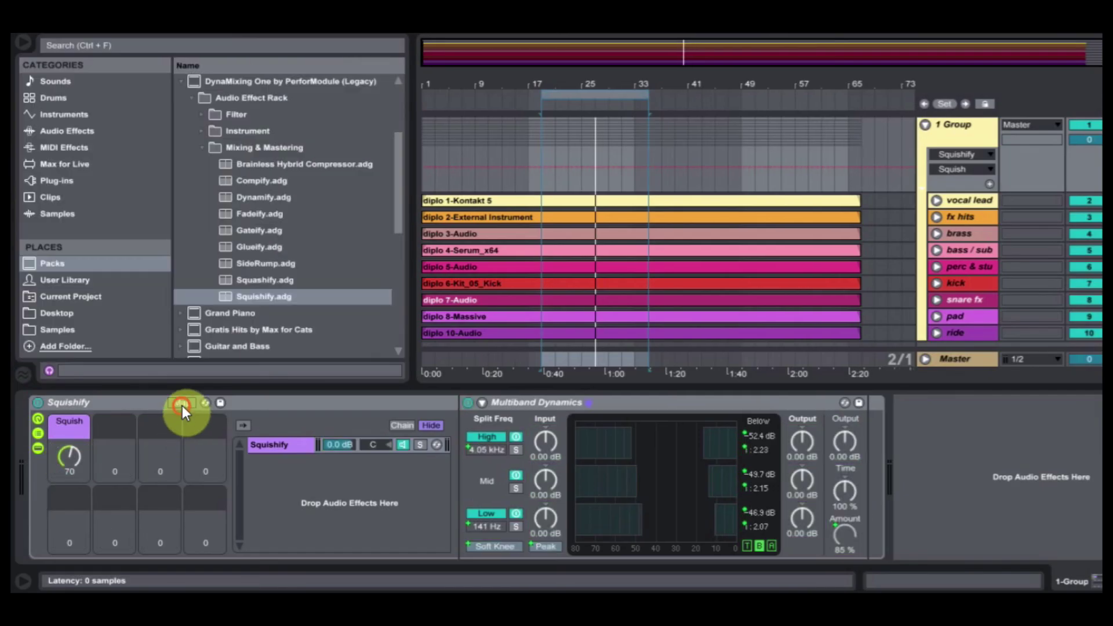
pyautogui.scroll(-4, 75, 460)
pyautogui.moveTo(75, 461); pyautogui.dragTo(75, 446)
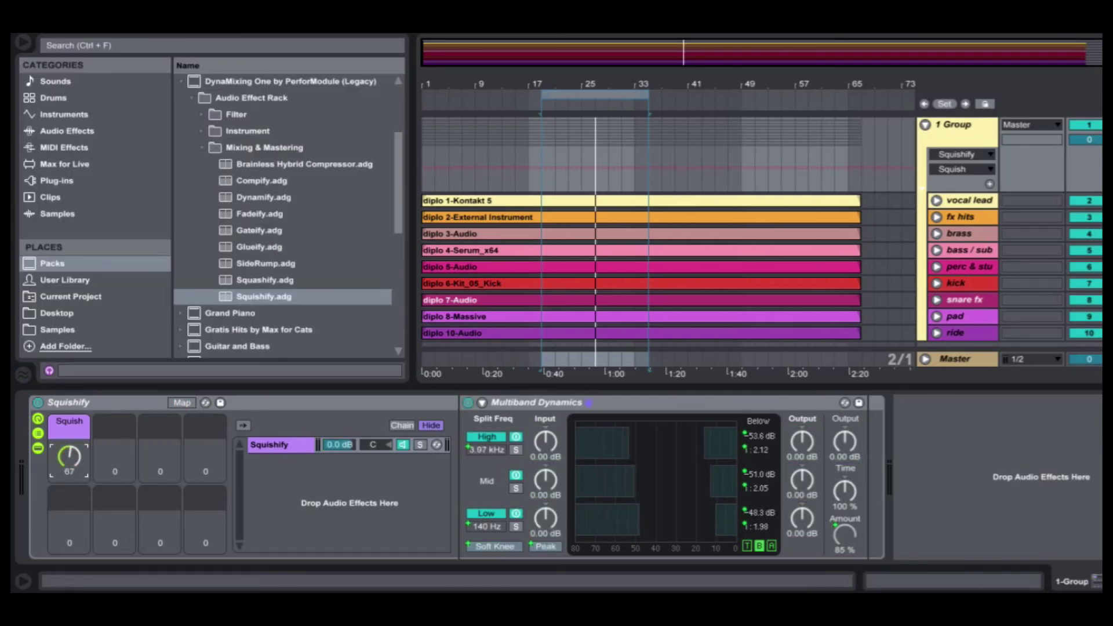
pyautogui.click(38, 449)
pyautogui.click(36, 435)
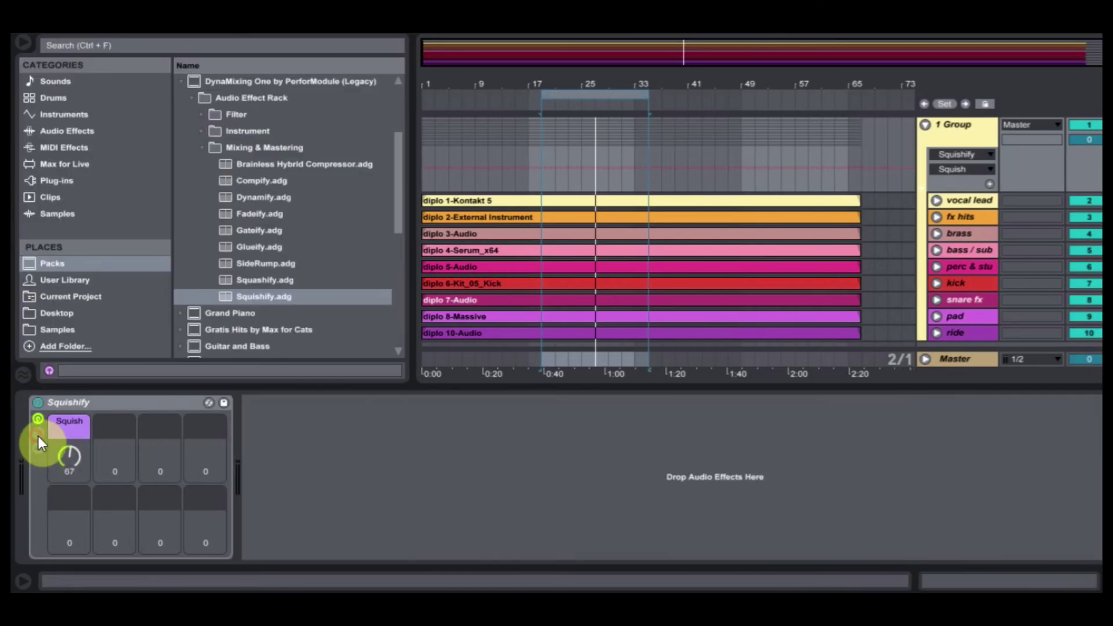